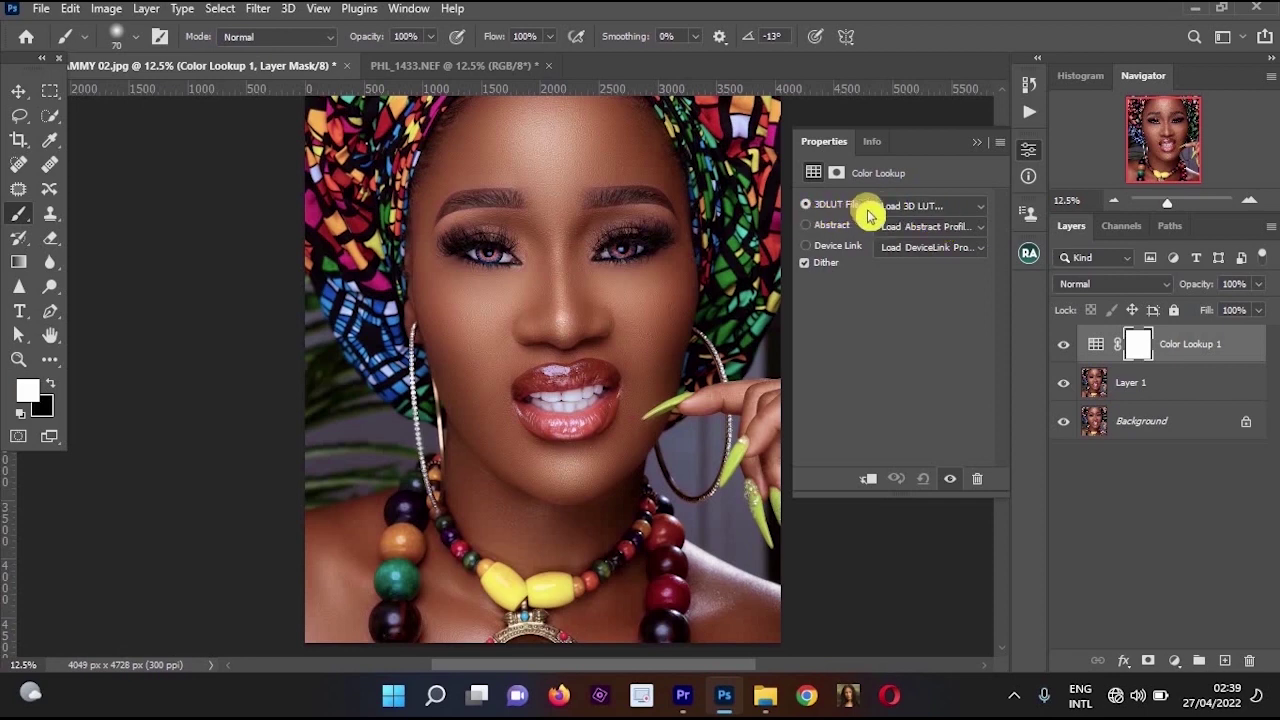
Start loading a 3D LUT file for the Color Lookup layer and browse to the Pictures folder.
left_click(922, 212)
left_click(955, 25)
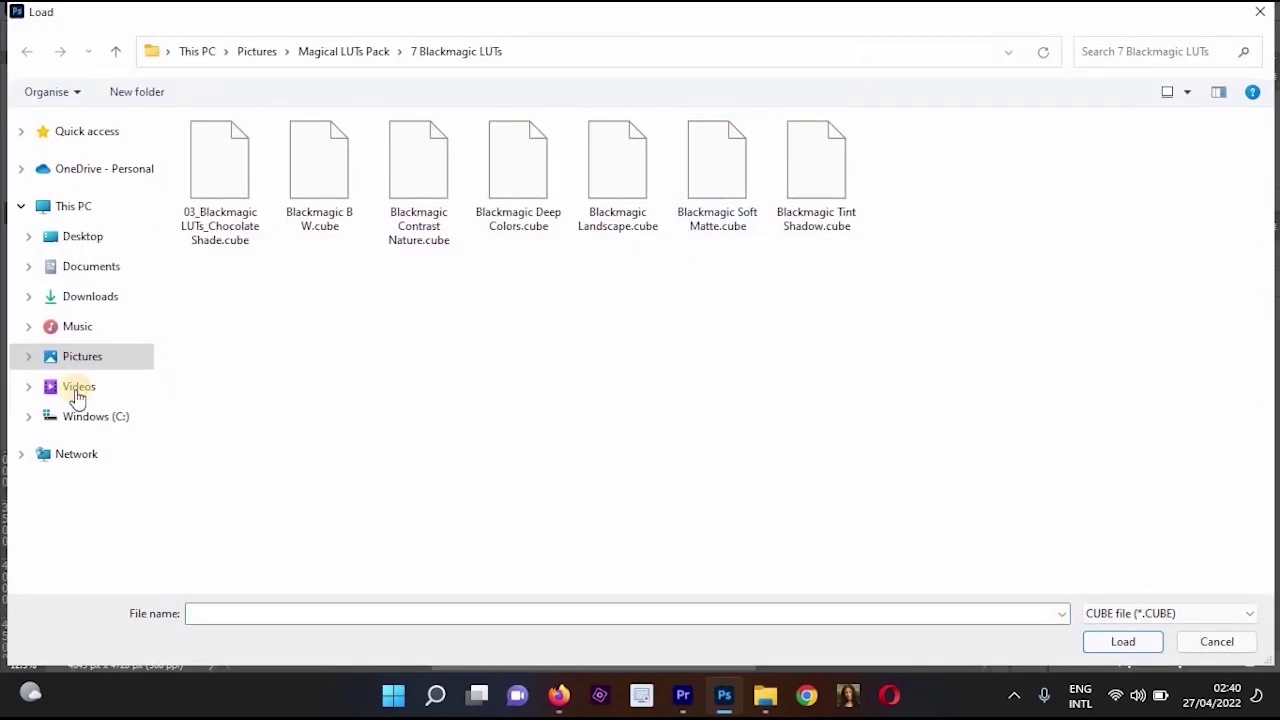
left_click(84, 360)
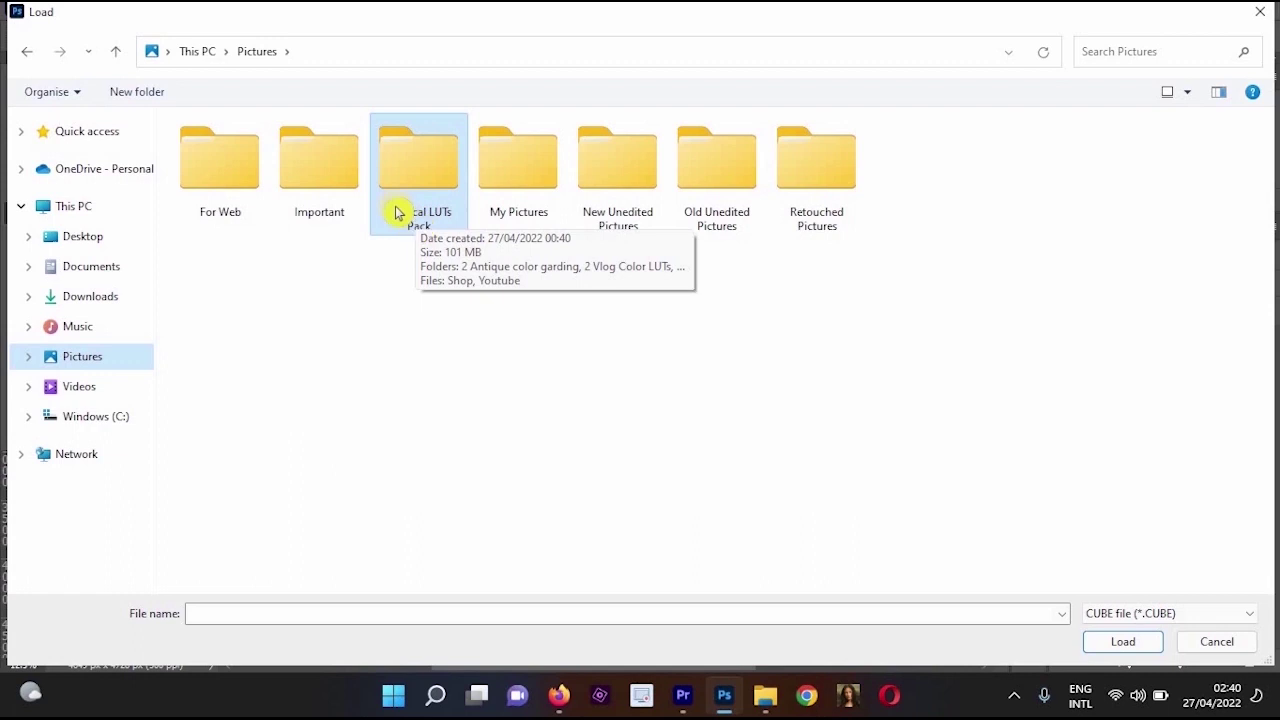
Switch to Firefox and look through the Detty Studio shop page and its product listing.
left_click(561, 693)
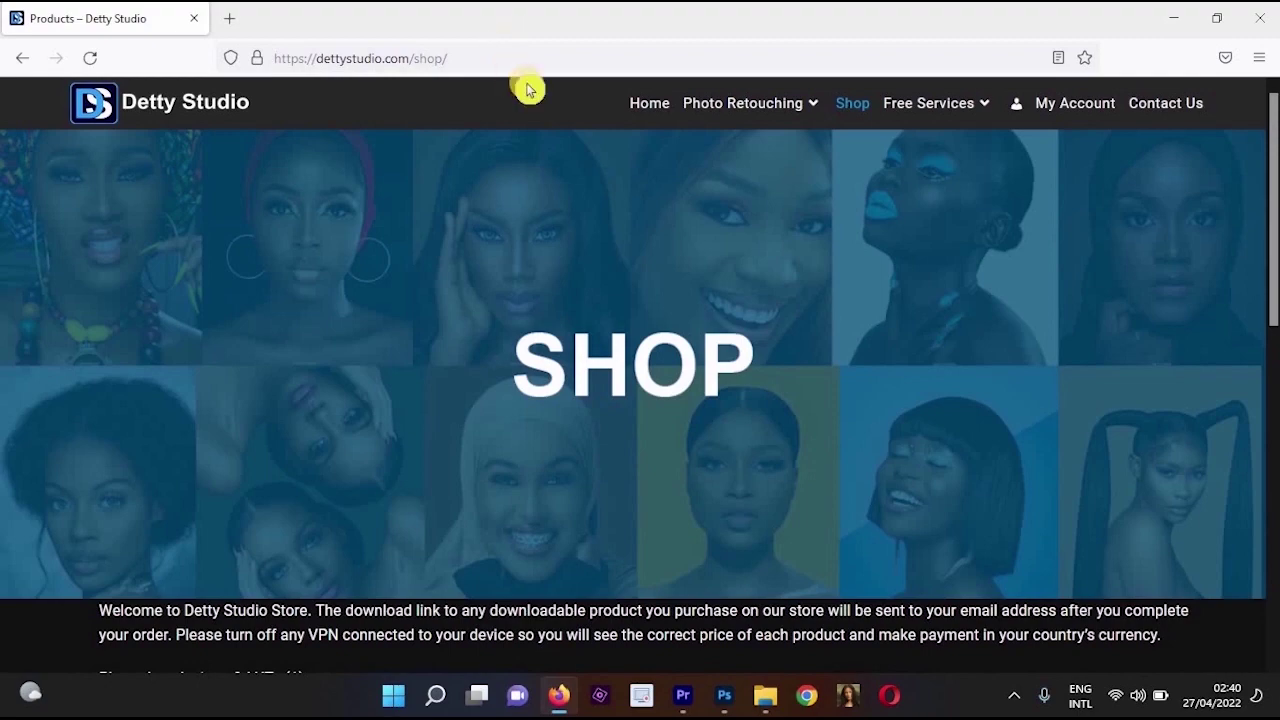
left_click(851, 108)
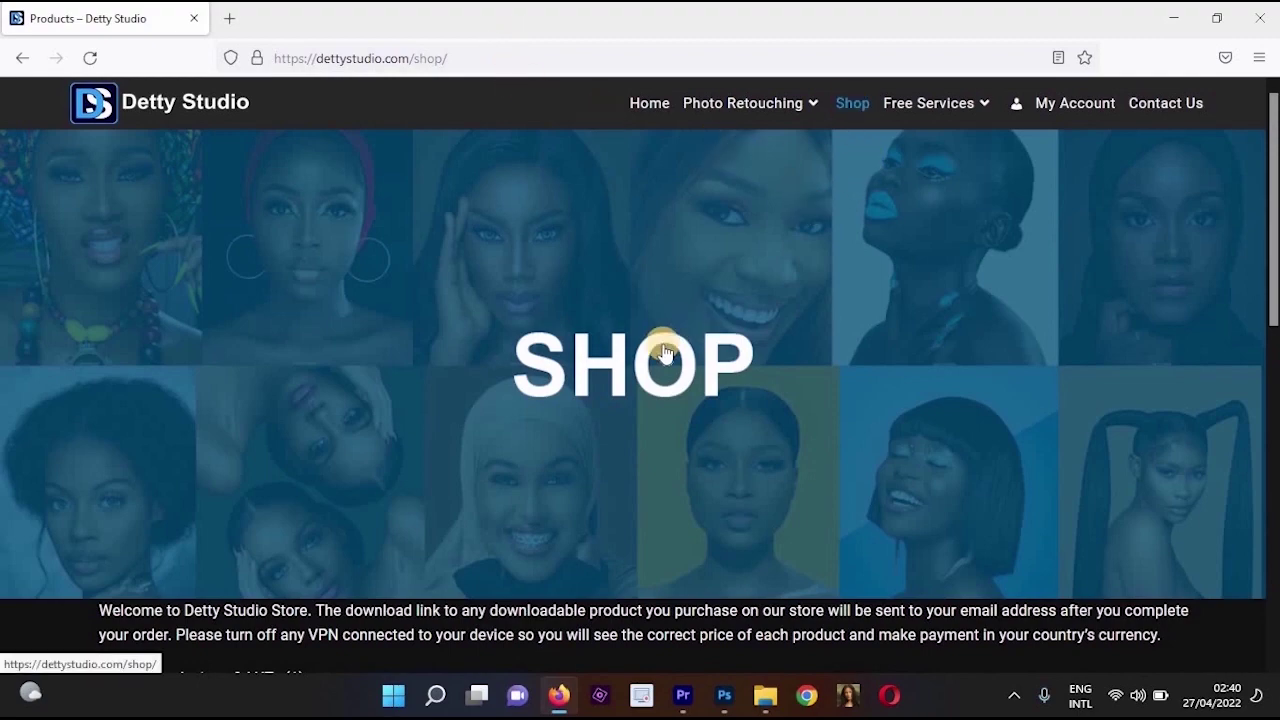
scroll(658, 350, "down", 3)
scroll(657, 350, "up", 3)
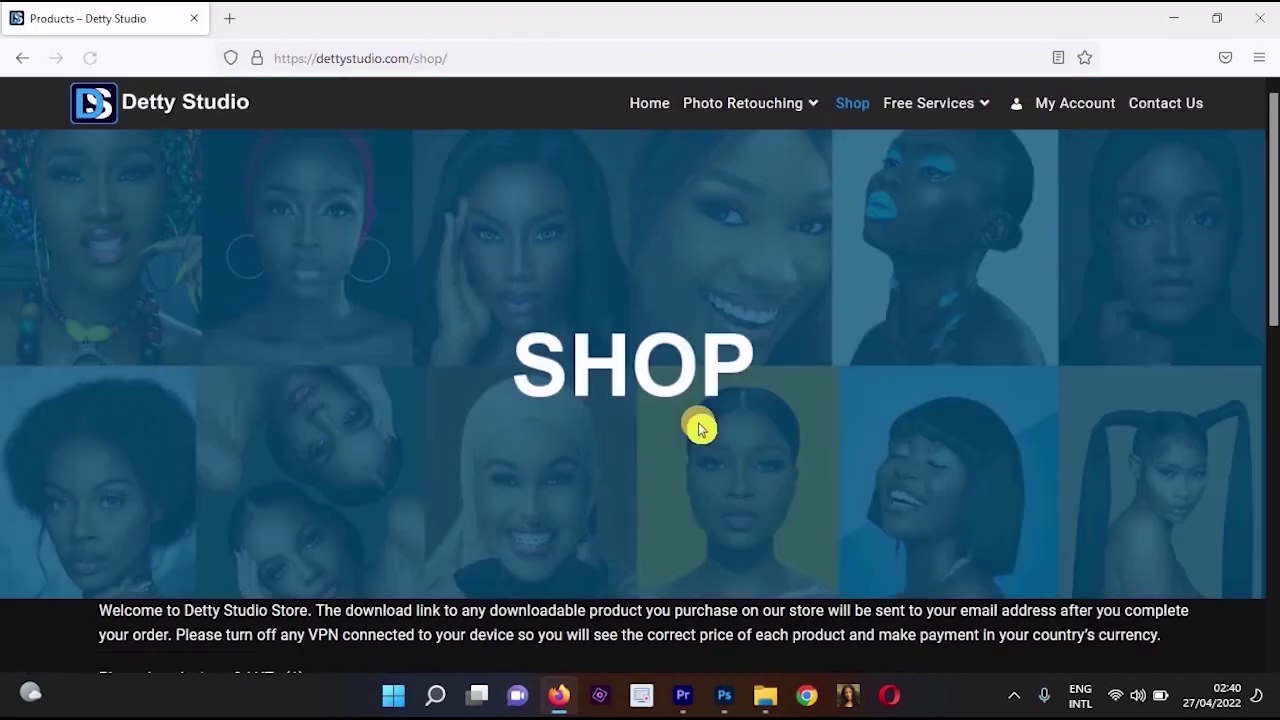
scroll(680, 400, "down", 3)
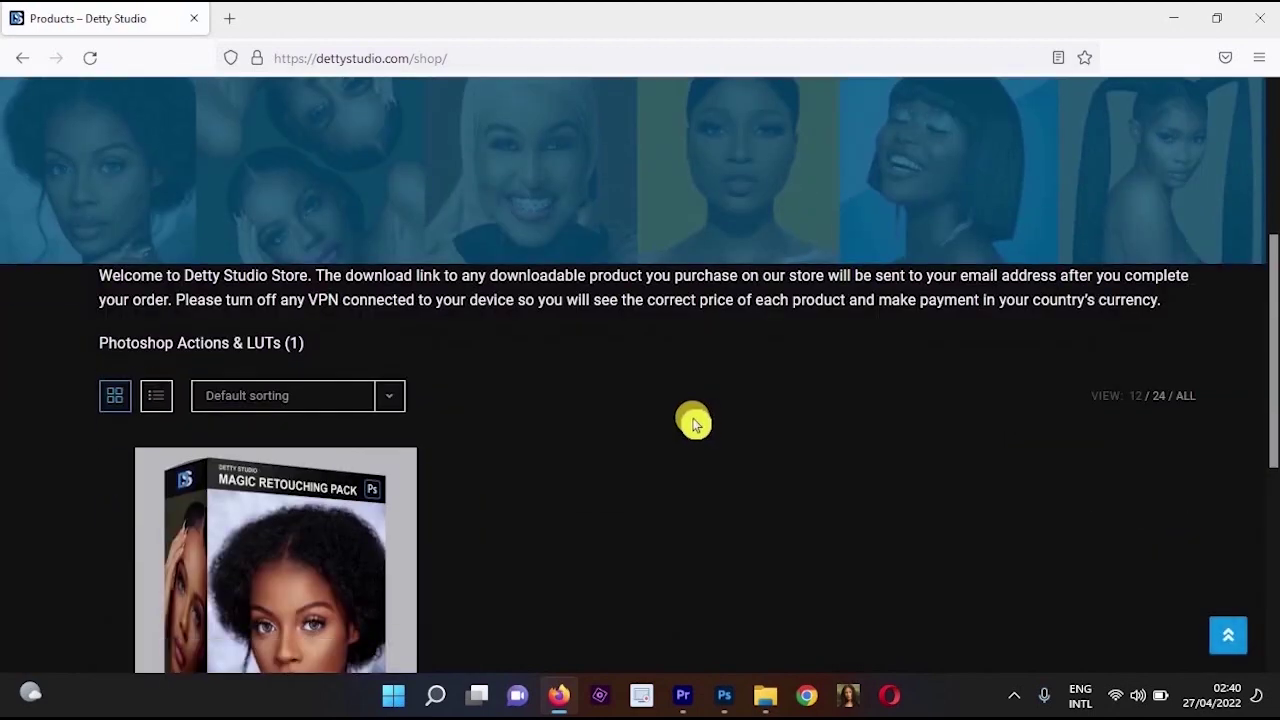
scroll(695, 424, "up", 3)
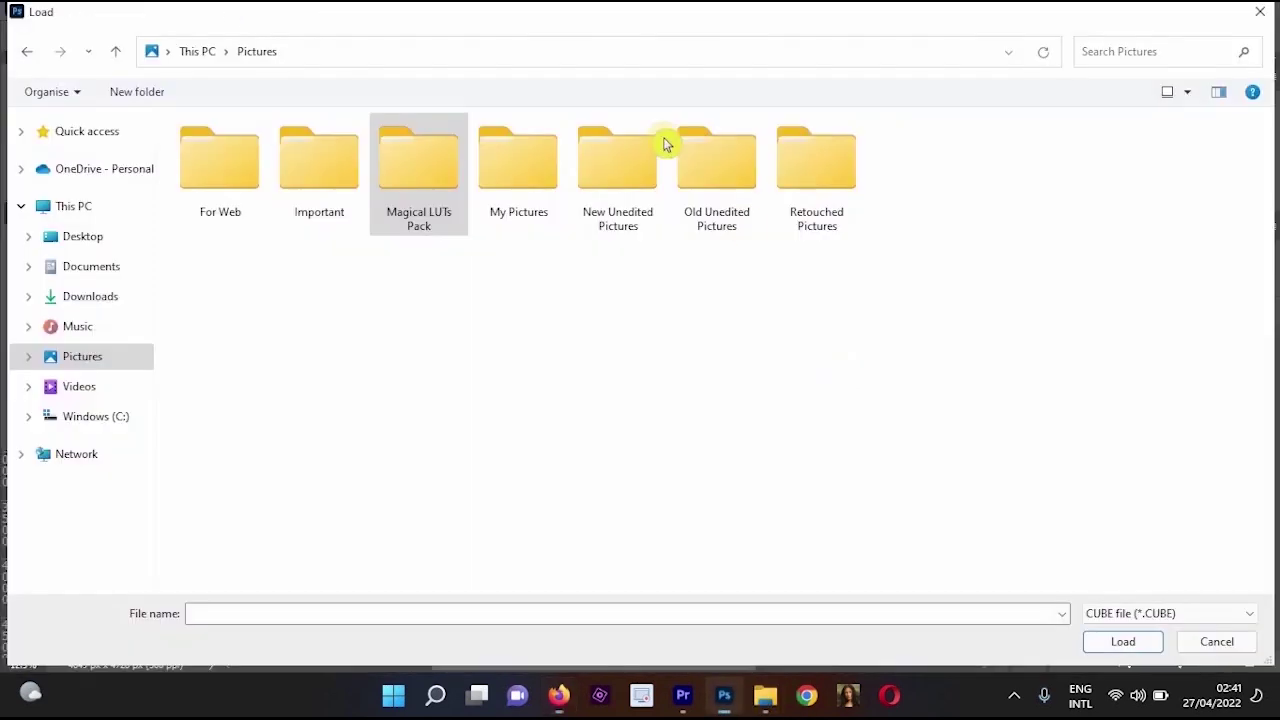
Return to Photoshop's LUT loading dialog and open the 7 Blackmagic LUTs folder inside Magical LUTs Pack.
left_click(735, 700)
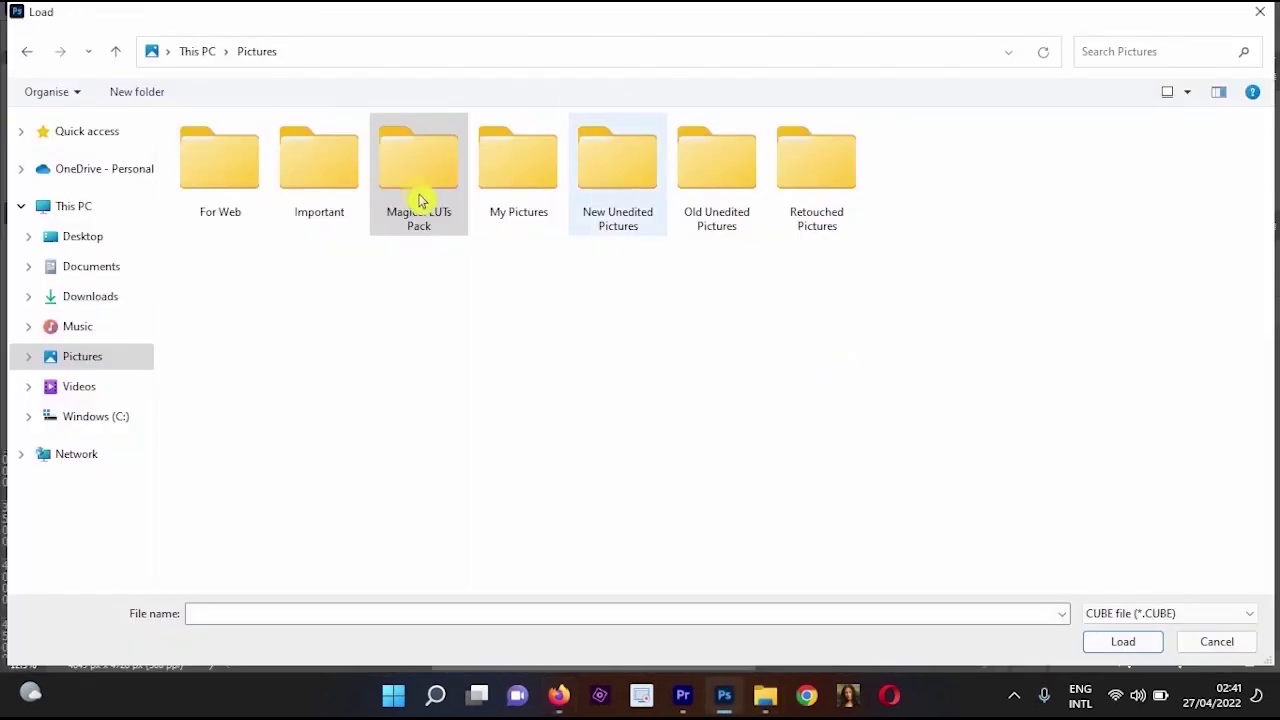
double_click(441, 229)
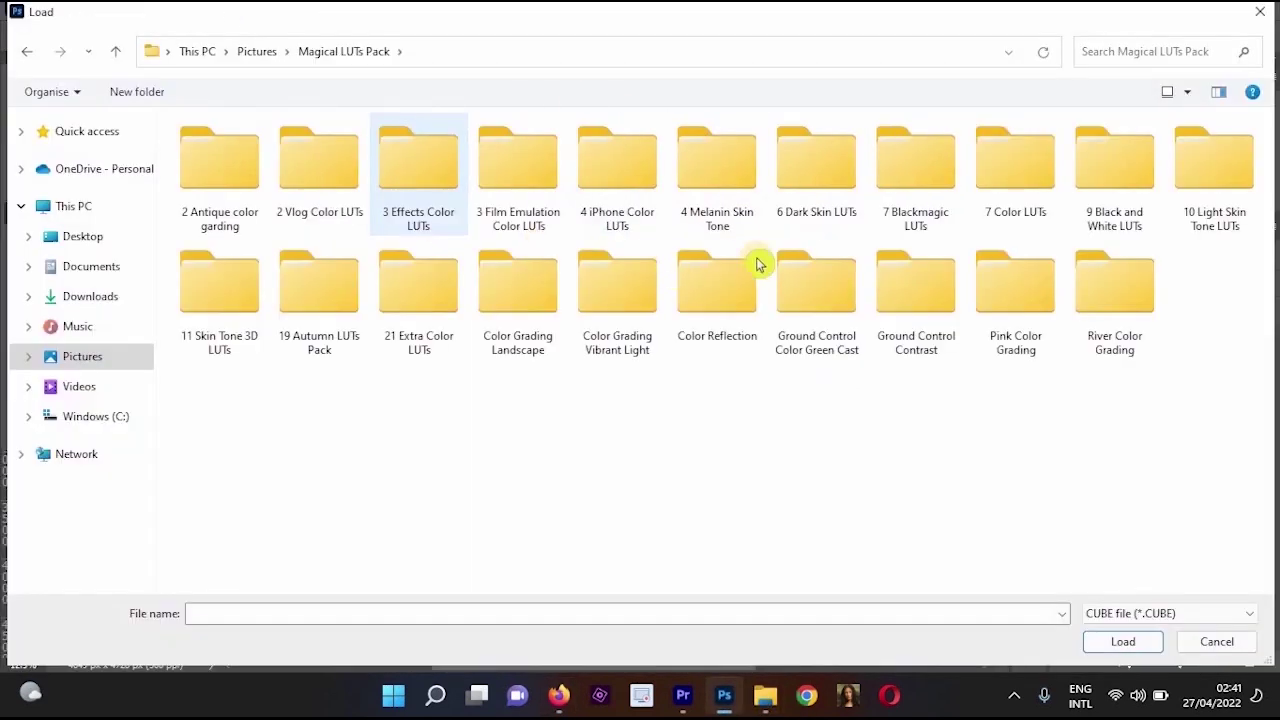
double_click(915, 205)
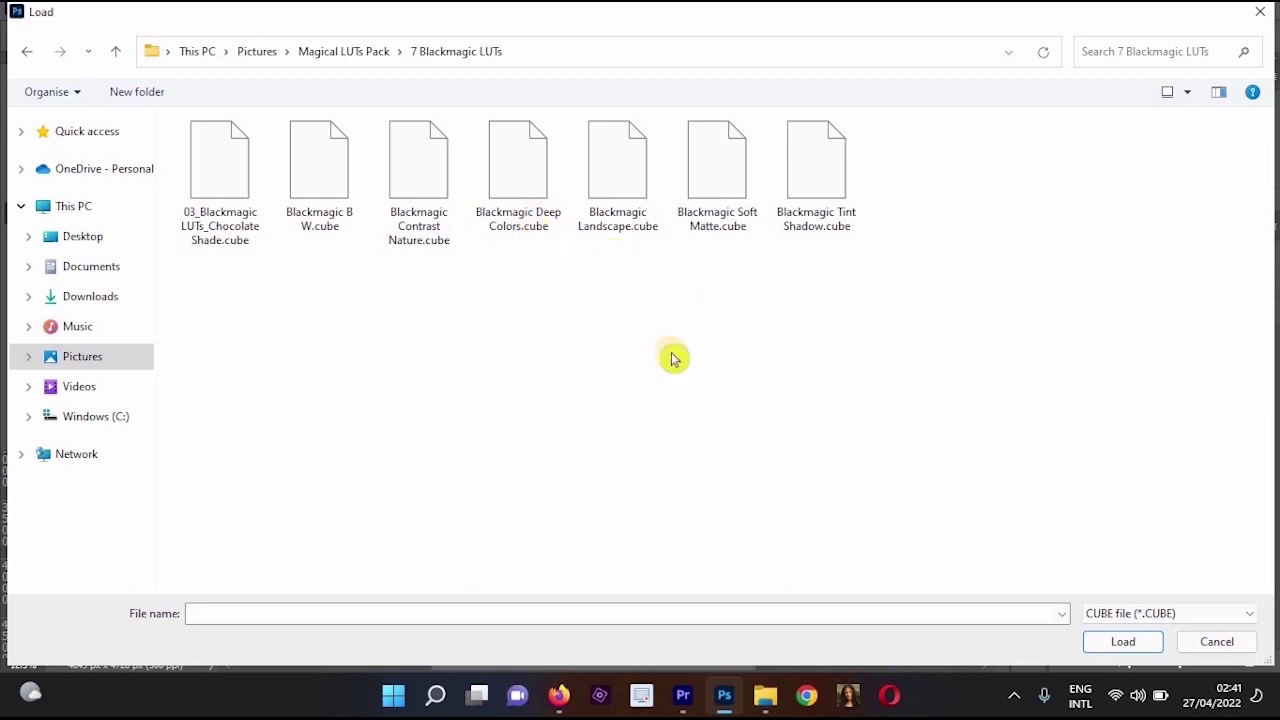
Filter the Blackmagic LUT folder by 3DL files and restore the CUBE file filter.
left_click(1160, 612)
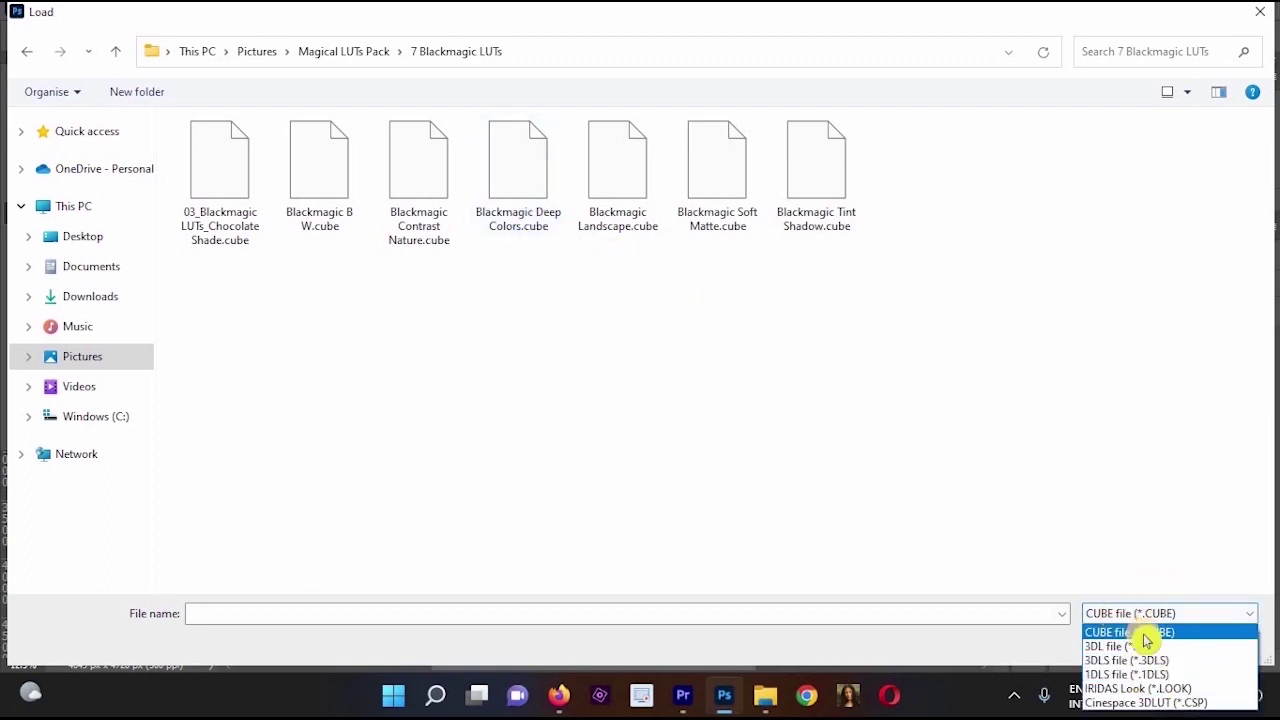
left_click(1136, 647)
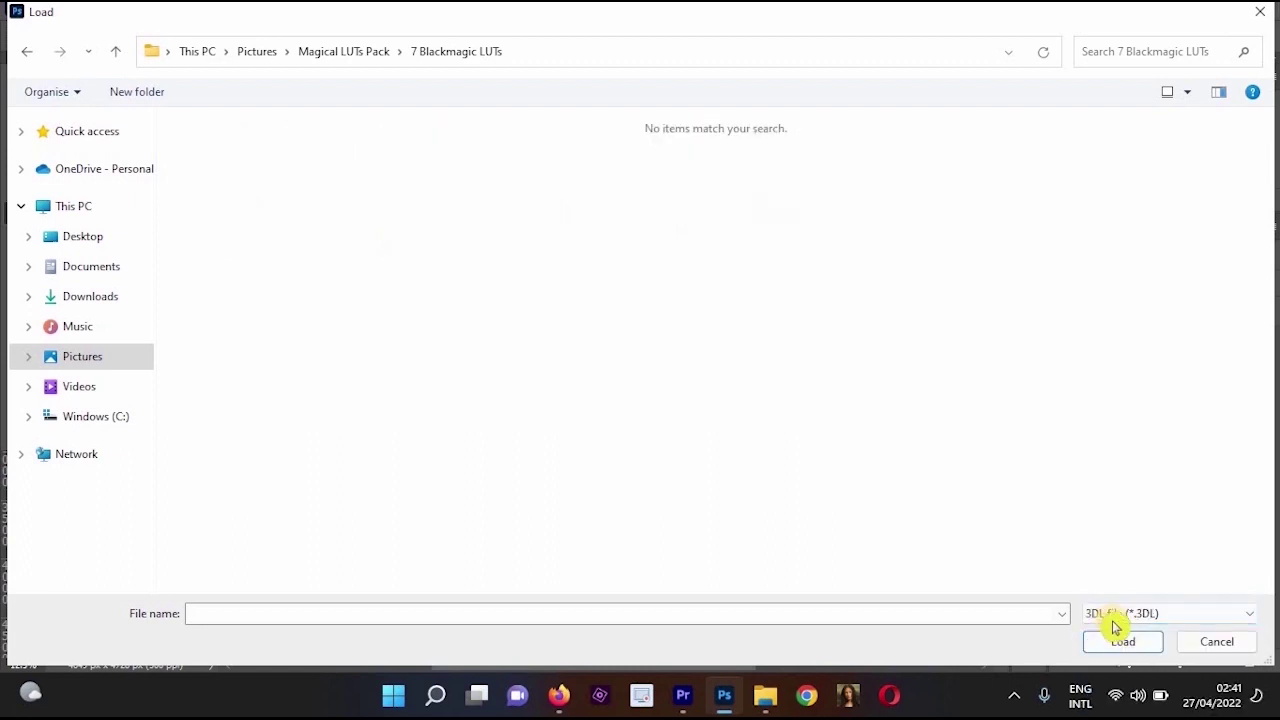
left_click(250, 203)
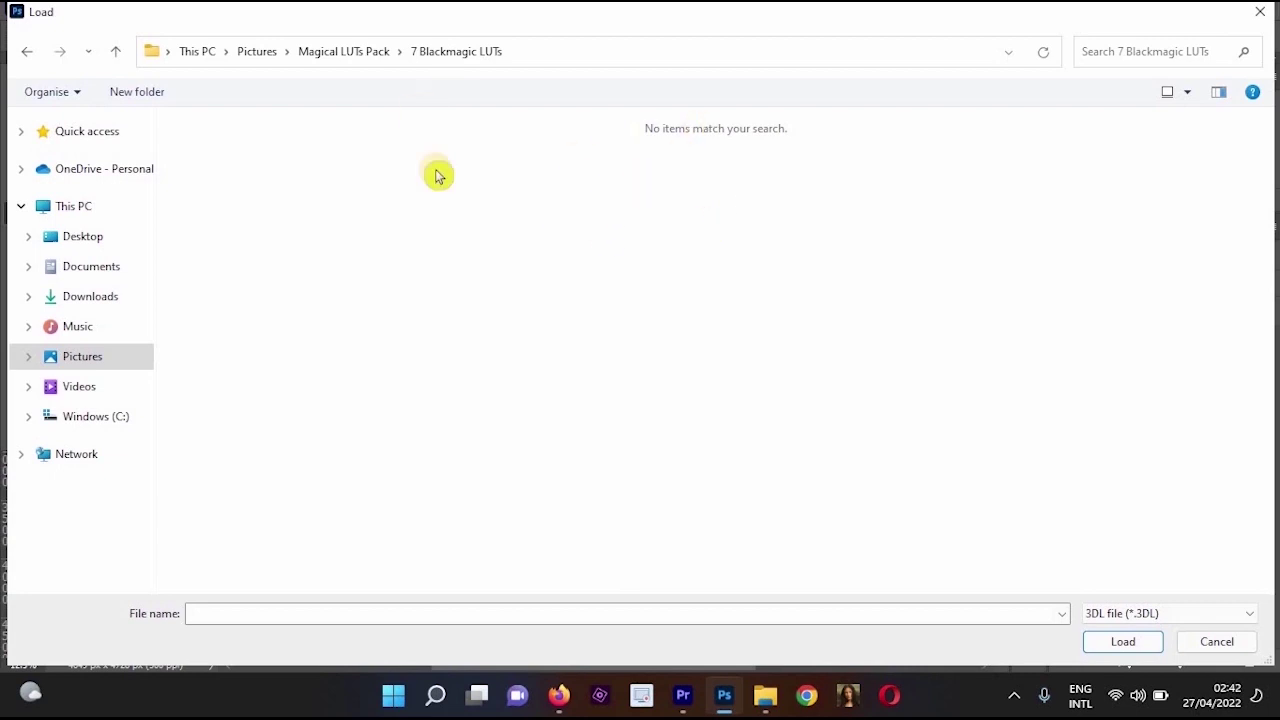
left_click(1146, 613)
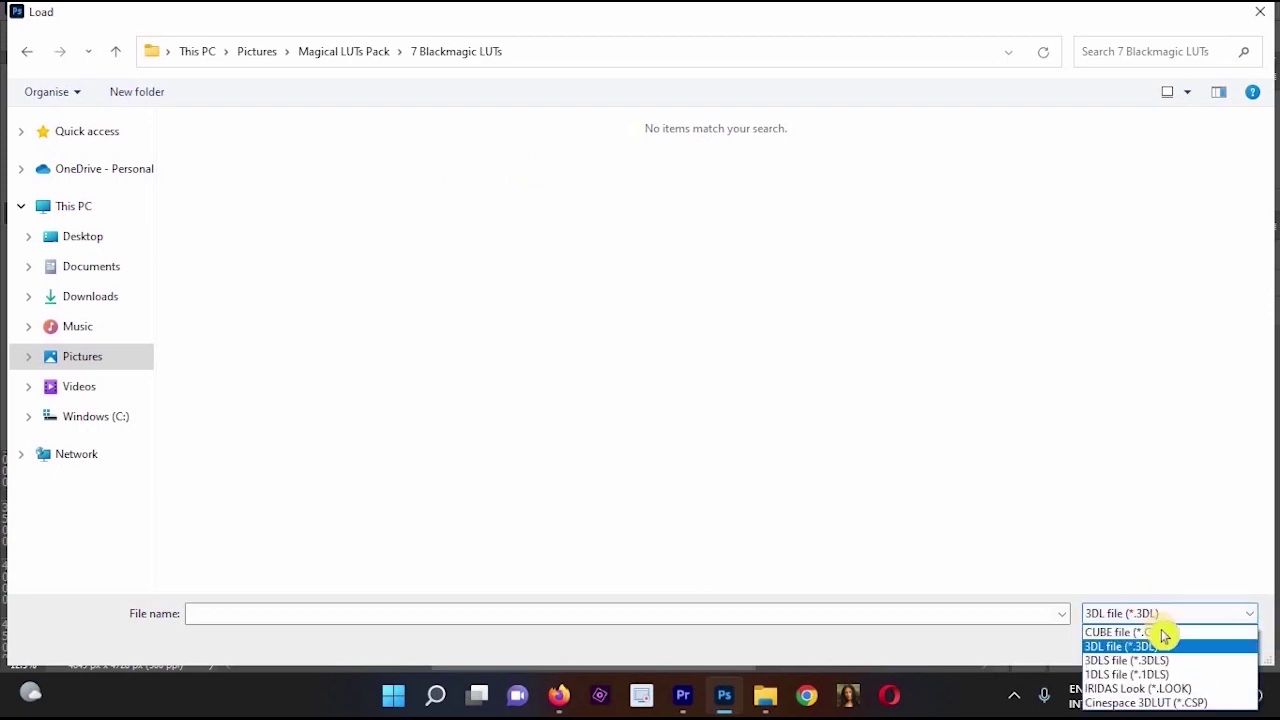
left_click(1155, 634)
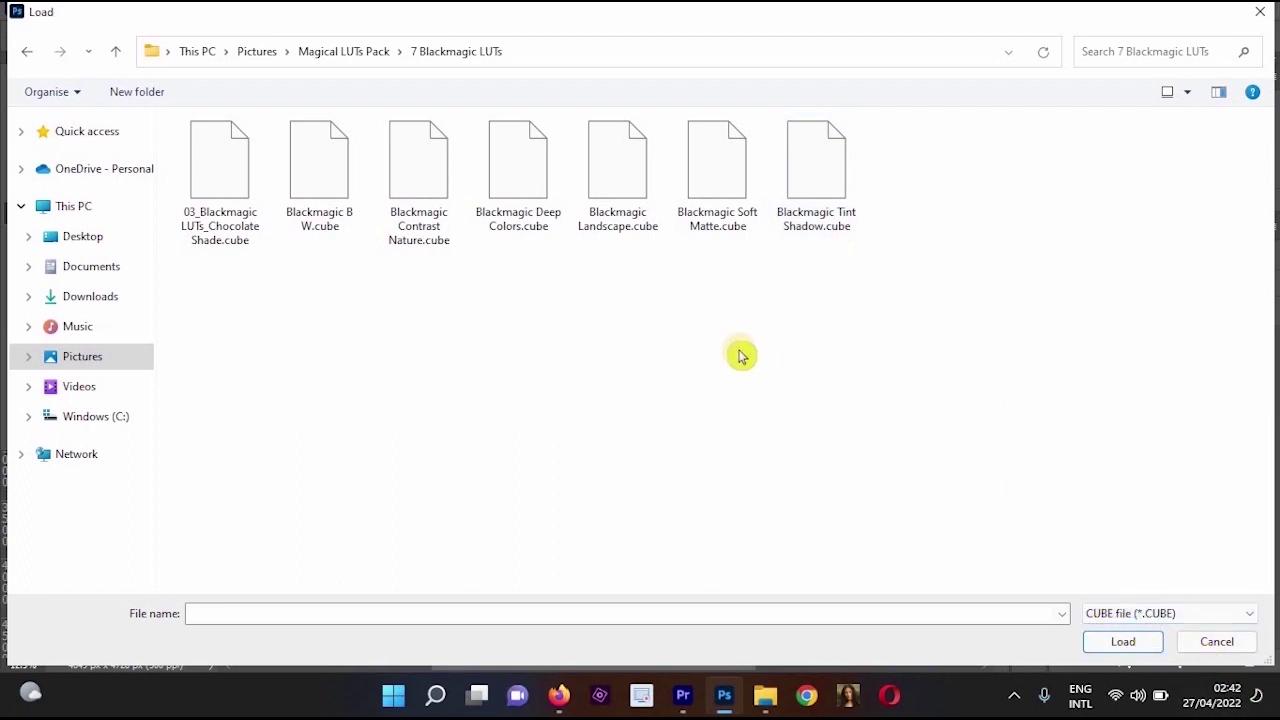
Load Blackmagic Contrast Nature.cube into the Color Lookup layer and compare the portrait with the layer hidden and shown.
double_click(404, 231)
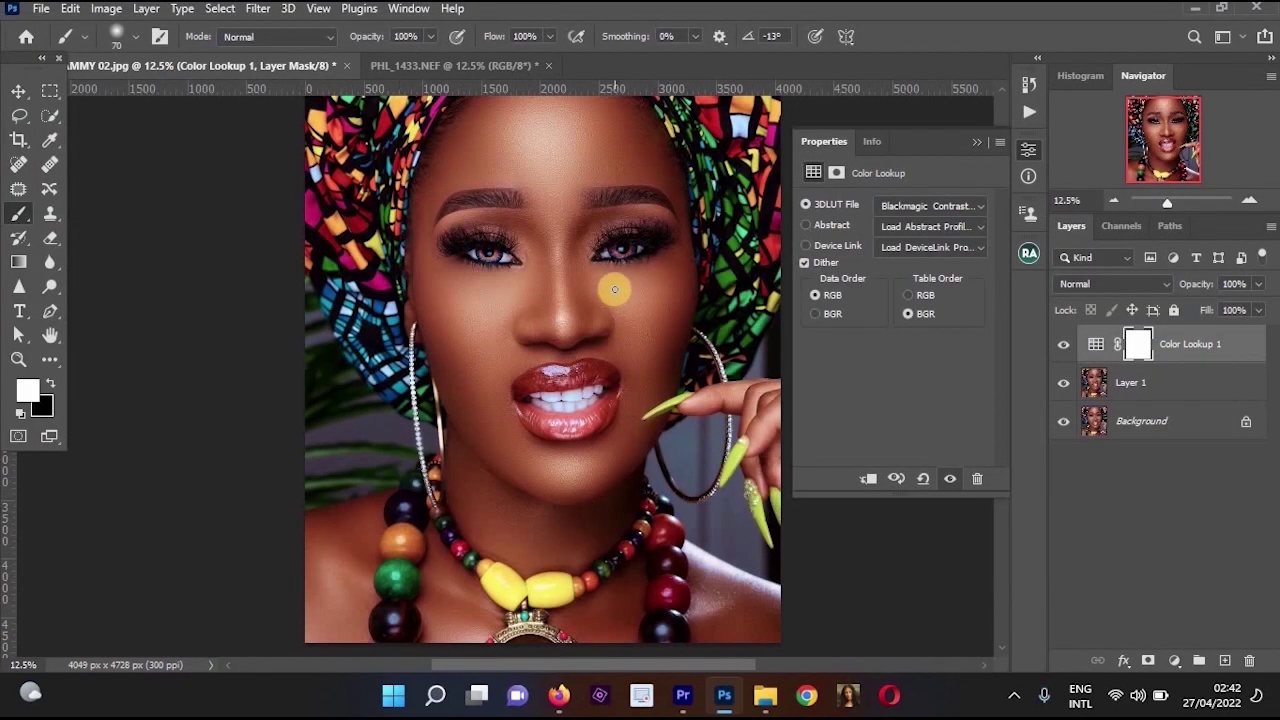
left_click(614, 290, "ctrl")
left_click(606, 273, "ctrl")
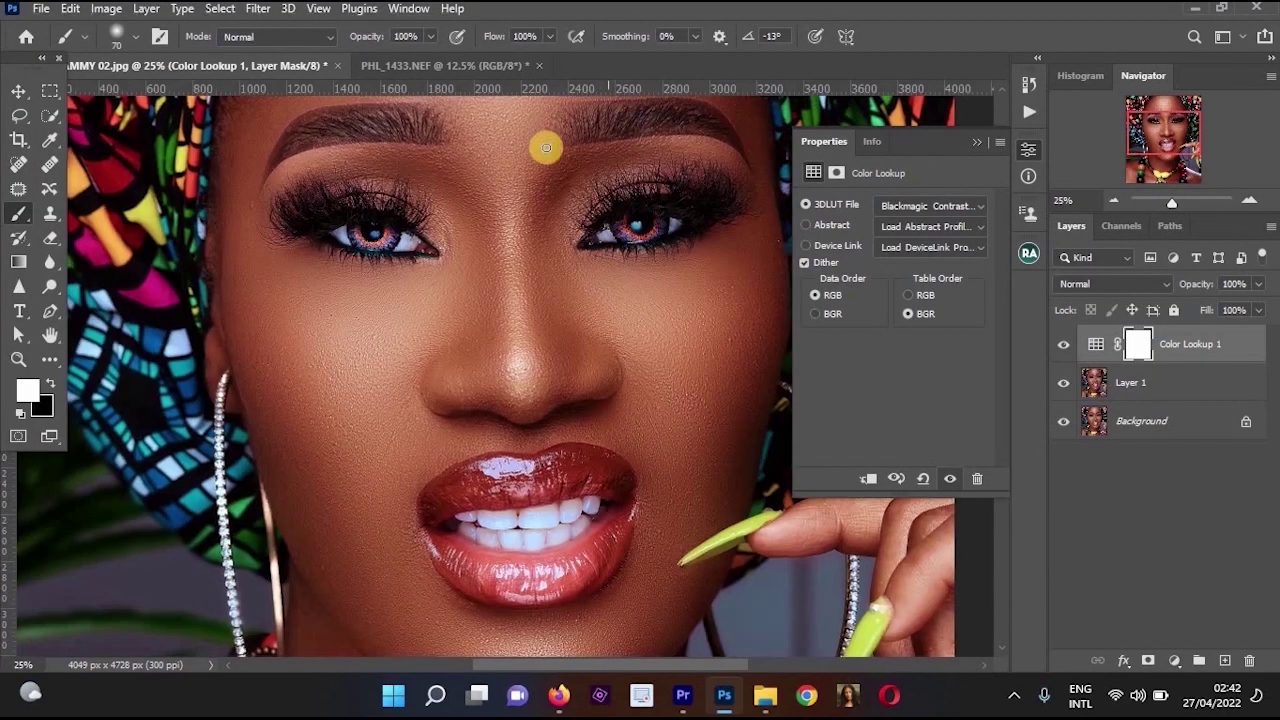
left_click(591, 297, "alt")
left_click(591, 297, "ctrl")
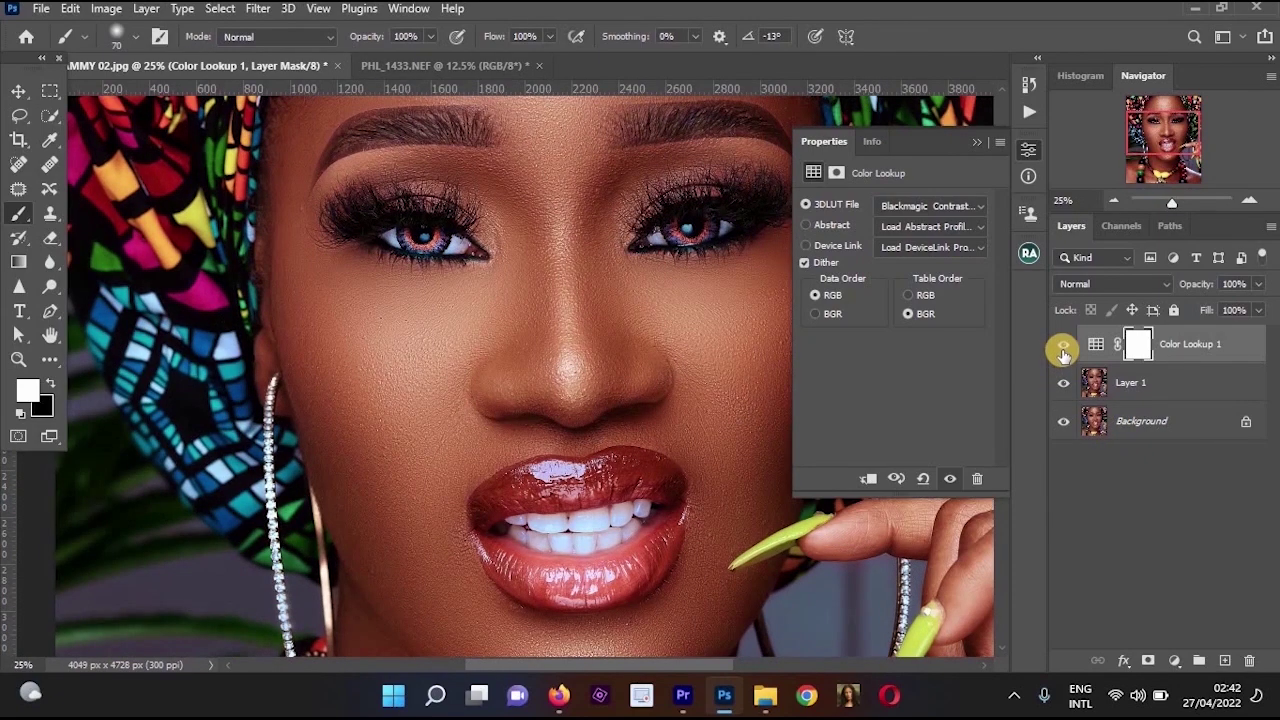
left_click(1063, 350)
left_click(1063, 350)
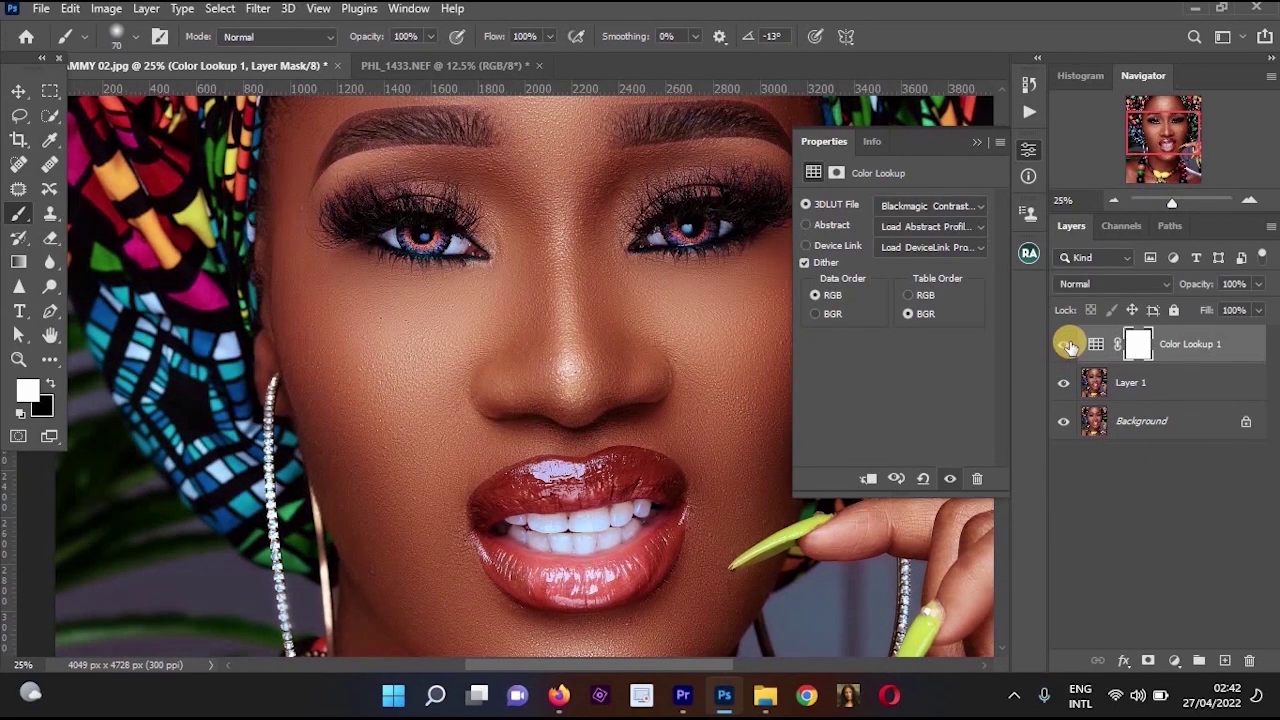
left_click(594, 331, "alt")
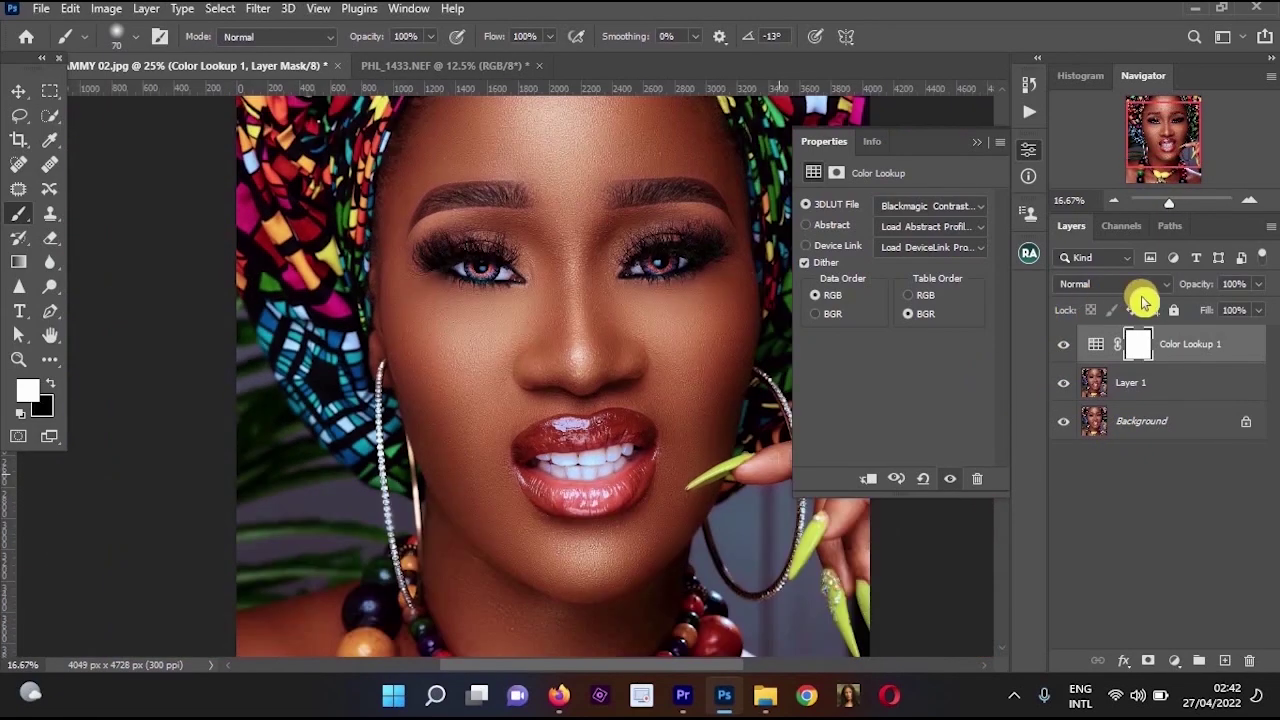
Replace the lookup table with Blackmagic Deep Colors.cube and check the portrait with the adjustment off and on.
left_click(905, 200)
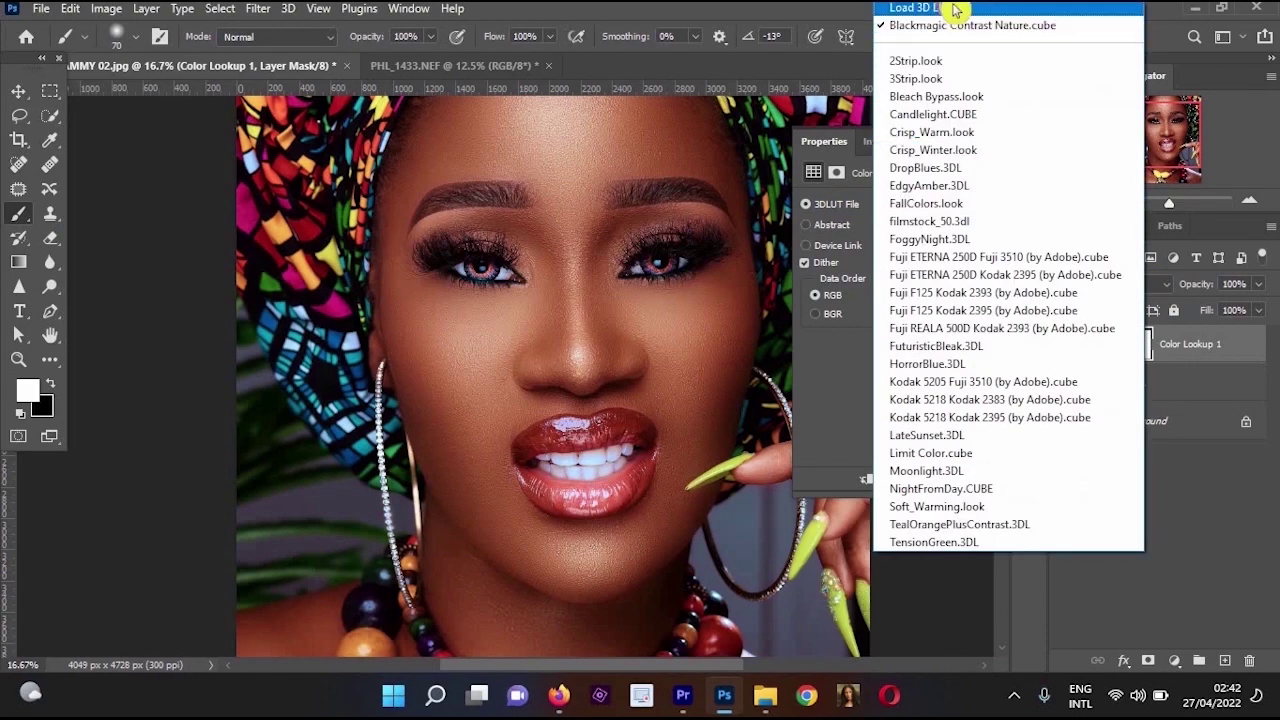
left_click(940, 10)
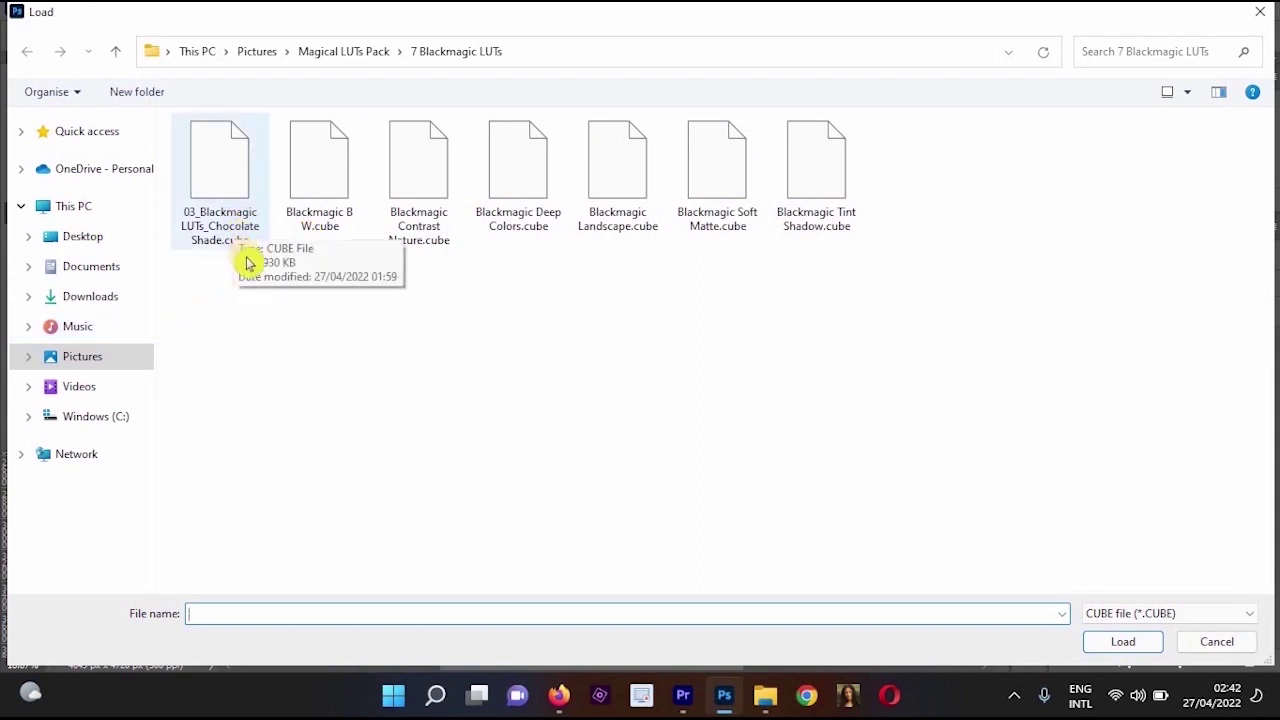
double_click(518, 212)
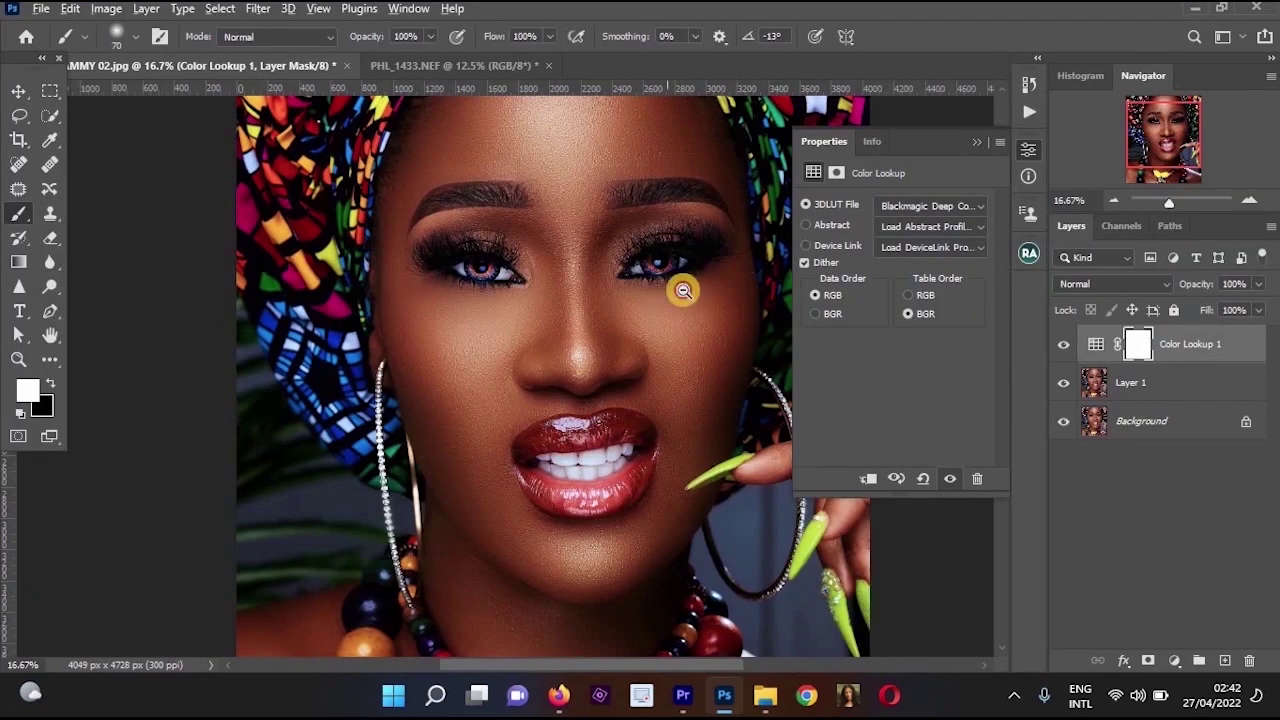
scroll(629, 391, "up", 2)
left_click(1063, 345)
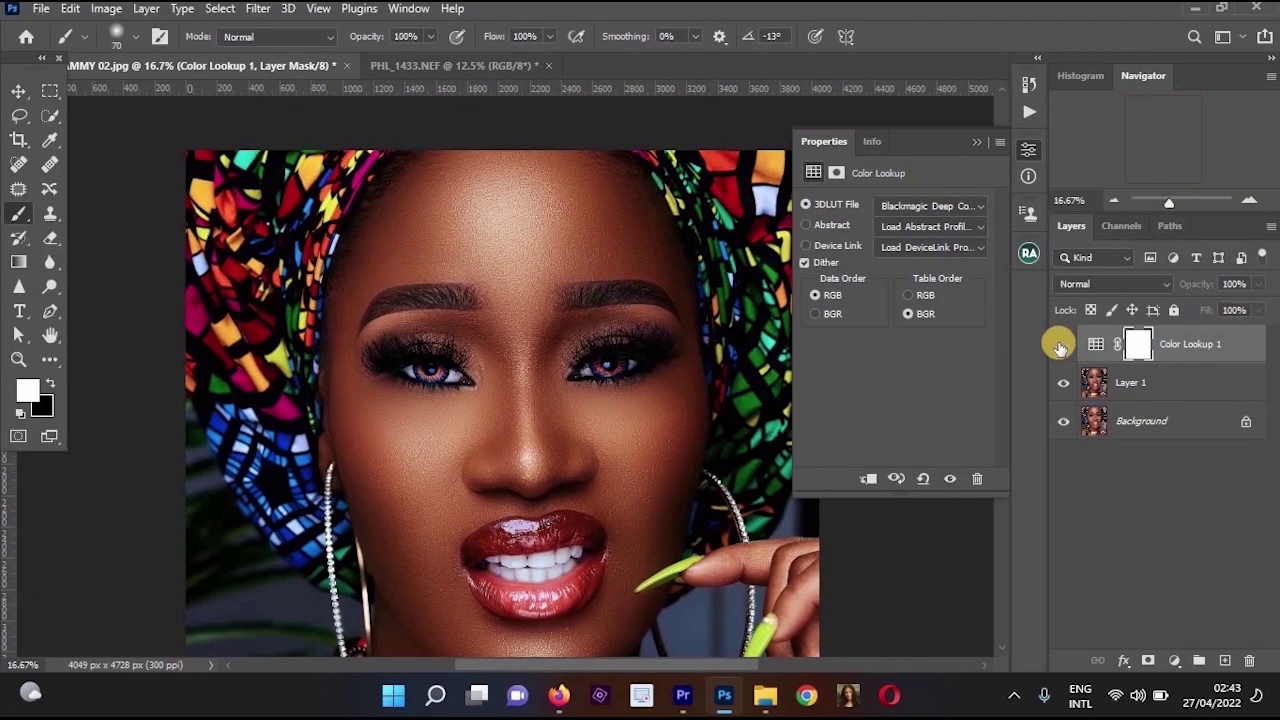
left_click(1063, 345)
Load Black and White Brown Shadows.cube from the 9 Black and White LUTs folder into the Color Lookup layer.
left_click(921, 208)
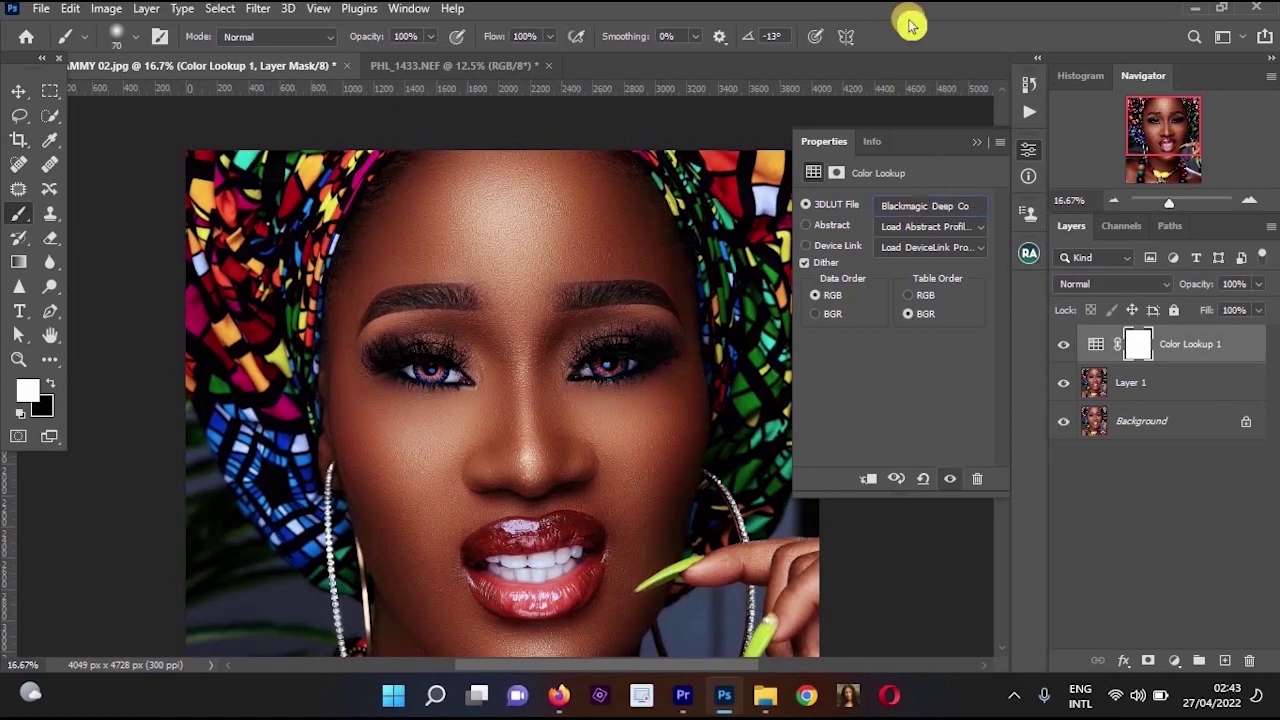
left_click(886, 13)
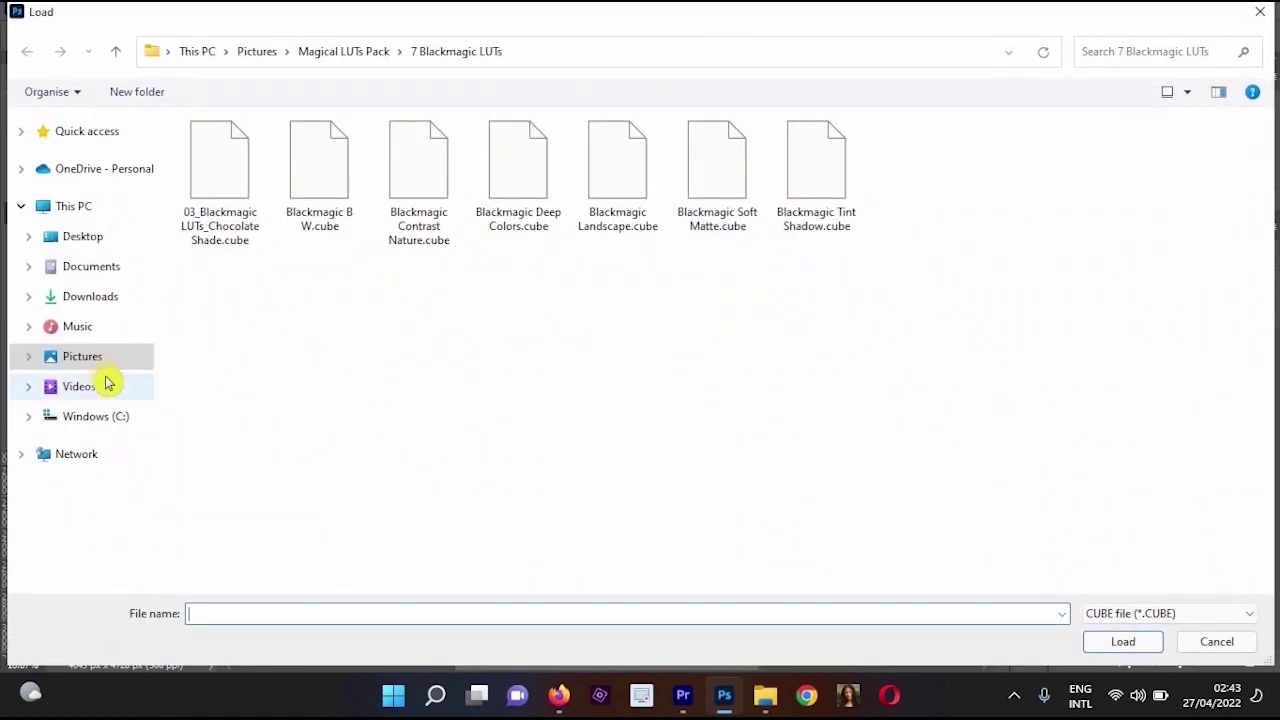
left_click(92, 362)
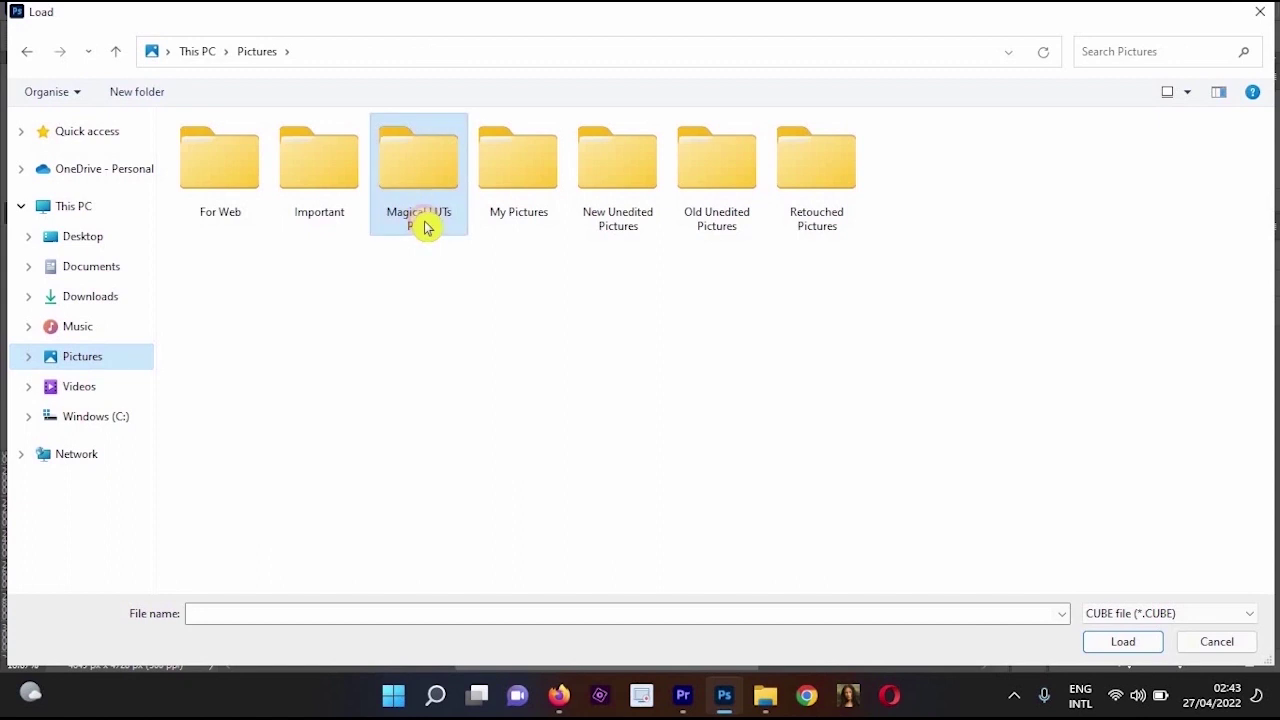
double_click(423, 224)
key("Return")
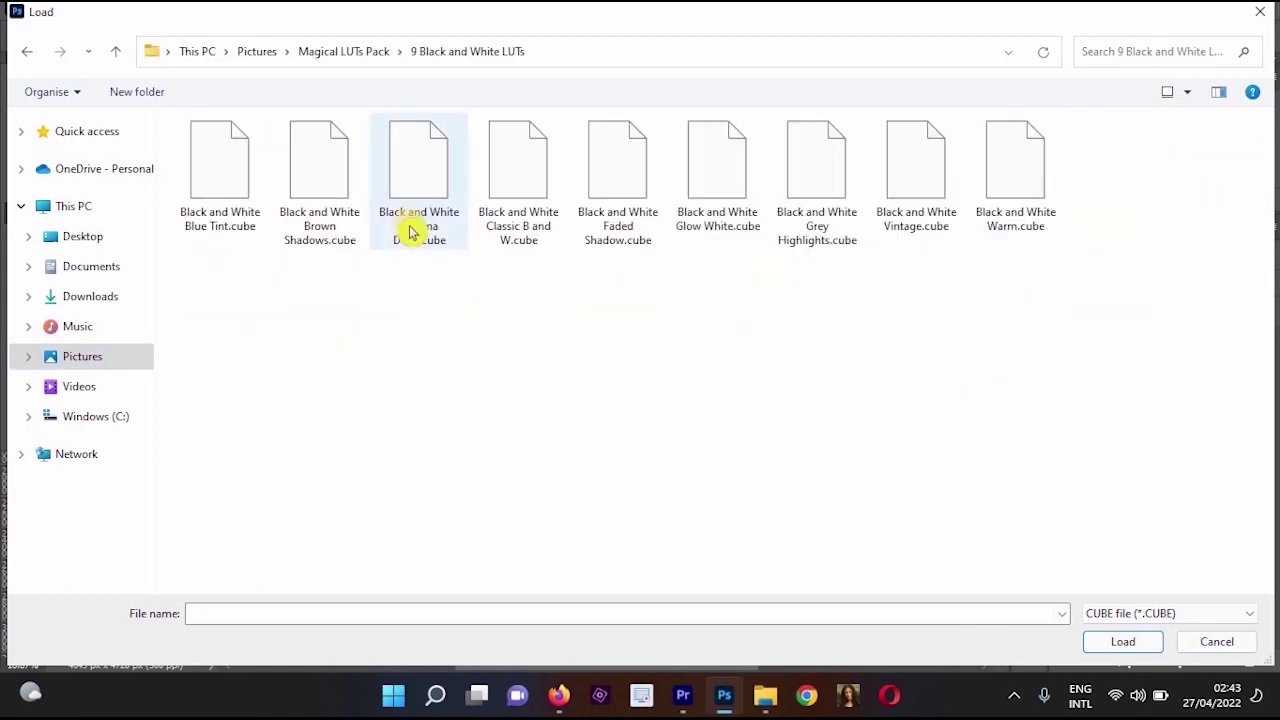
double_click(324, 217)
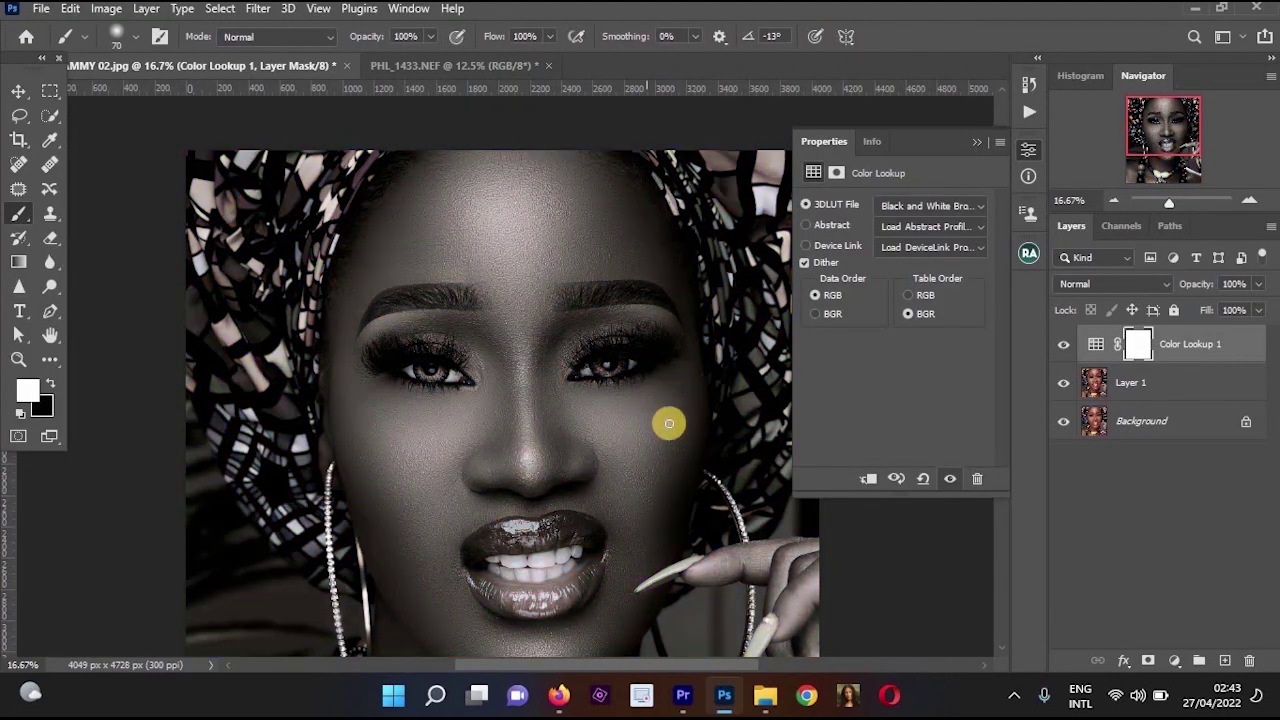
Examine the black-and-white look on the portrait against the image without the Color Lookup adjustment.
left_click(674, 422, "alt")
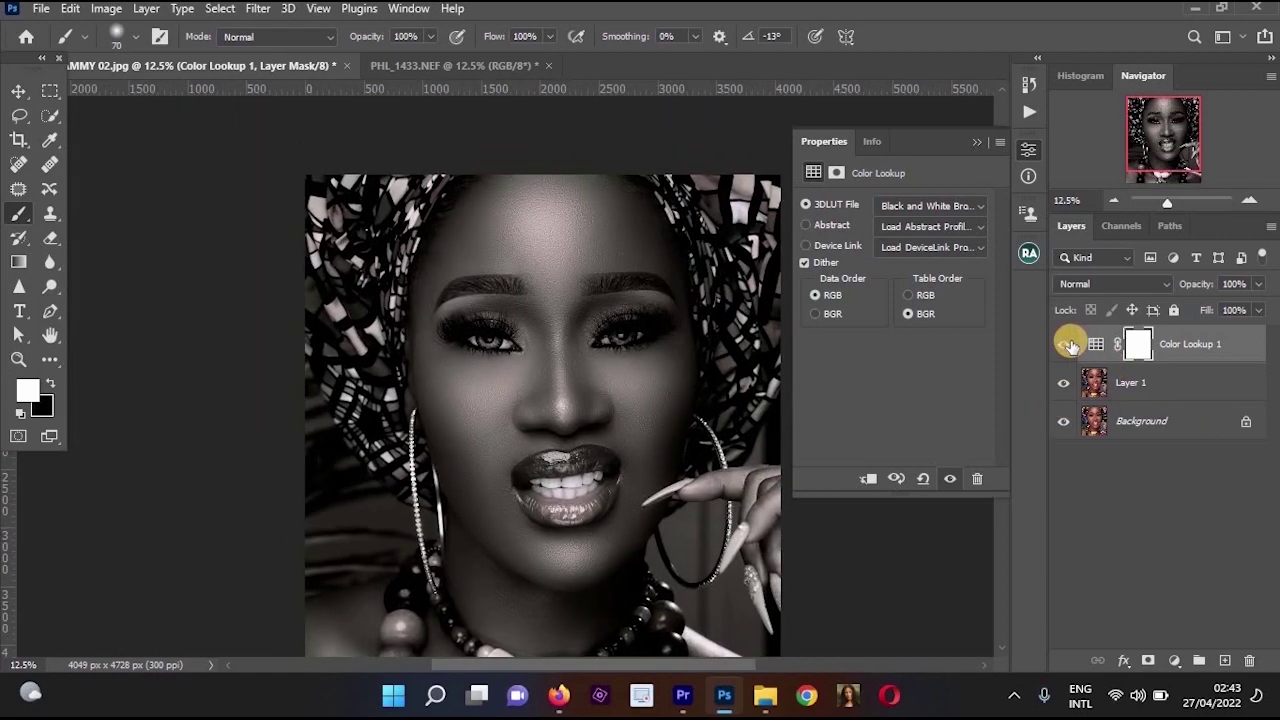
left_click(1070, 344)
left_click(586, 380)
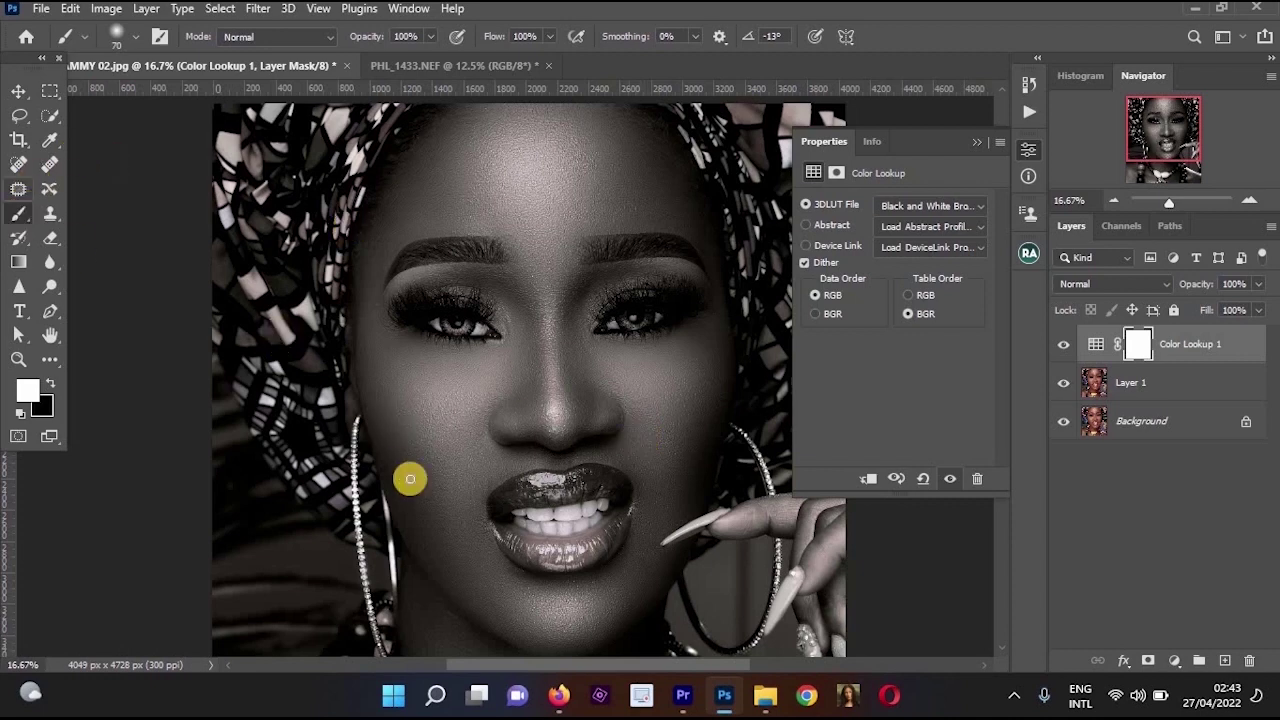
Set the brush size to 600 px and make black the foreground color with the Color Lookup mask active.
key("bracketright")
key("bracketright")
key("bracketright")
key("bracketright")
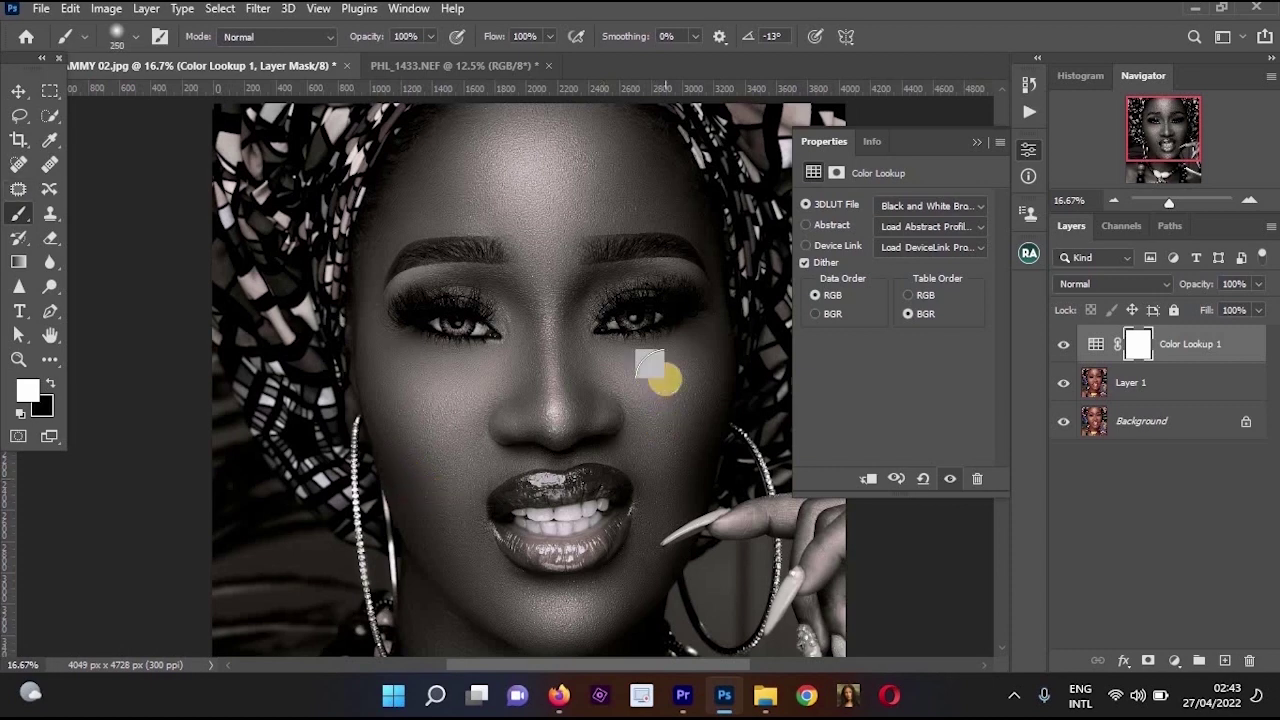
key("bracketright")
key("bracketright")
key("bracketright")
key("bracketright")
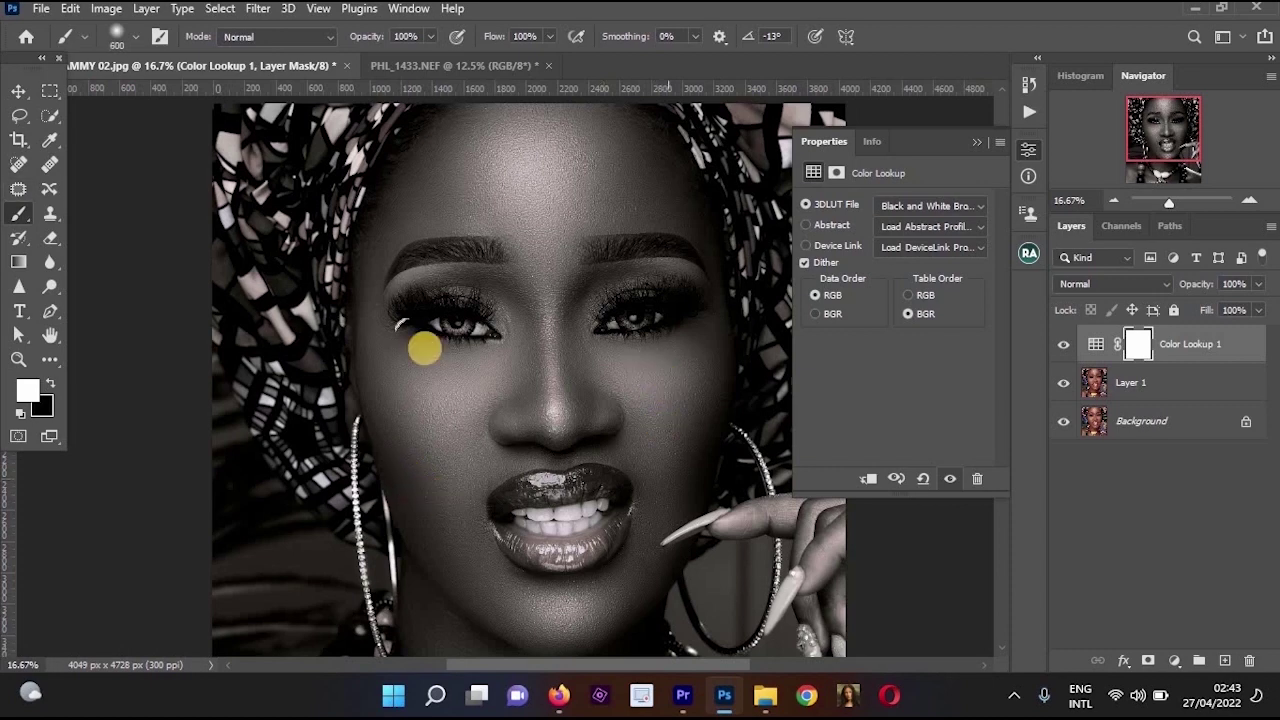
left_click(54, 387)
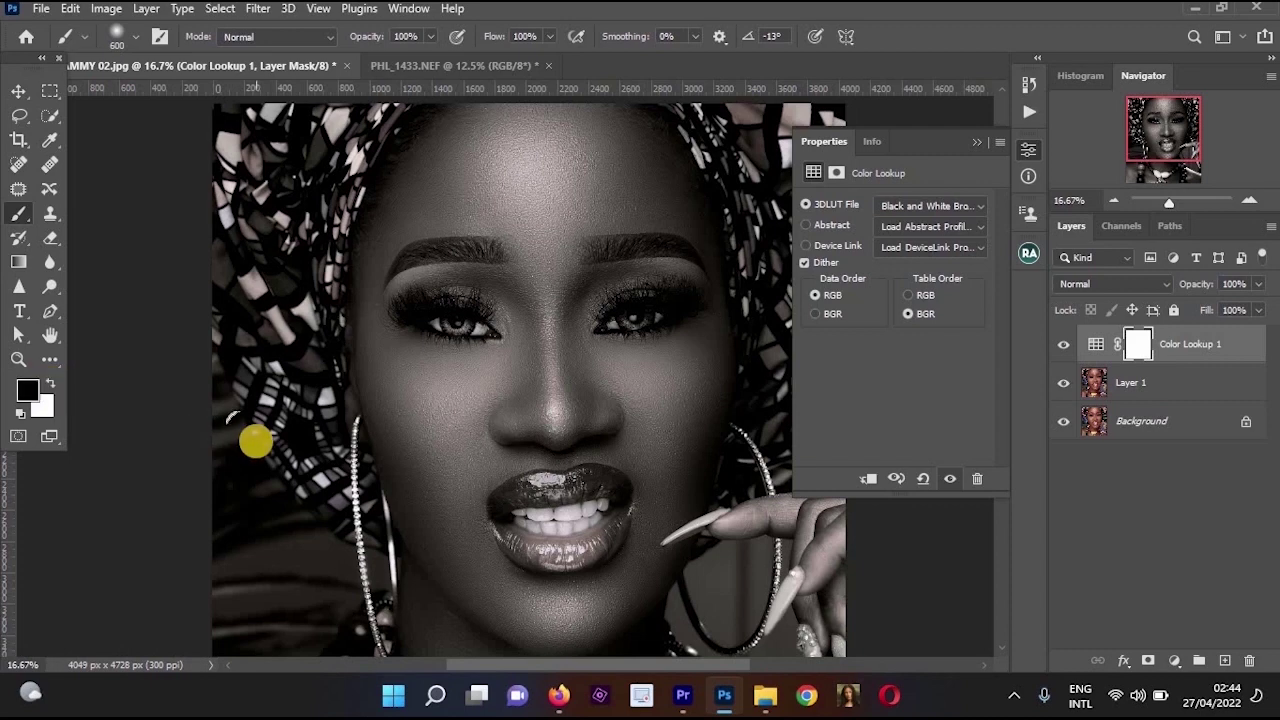
key("x")
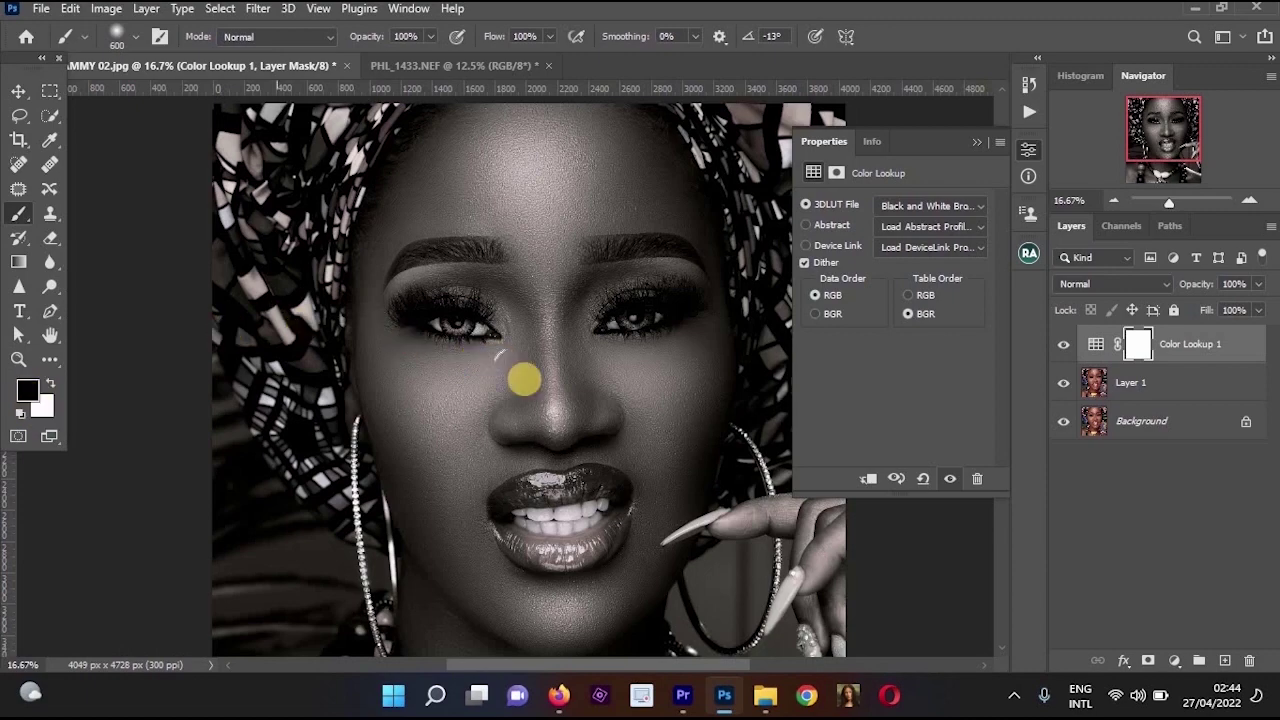
Paint black on the Color Lookup mask over the lips and teeth with a 300 px brush to reveal their original color.
scroll(551, 478, "up", 2)
key("bracketleft")
key("bracketleft")
key("bracketleft")
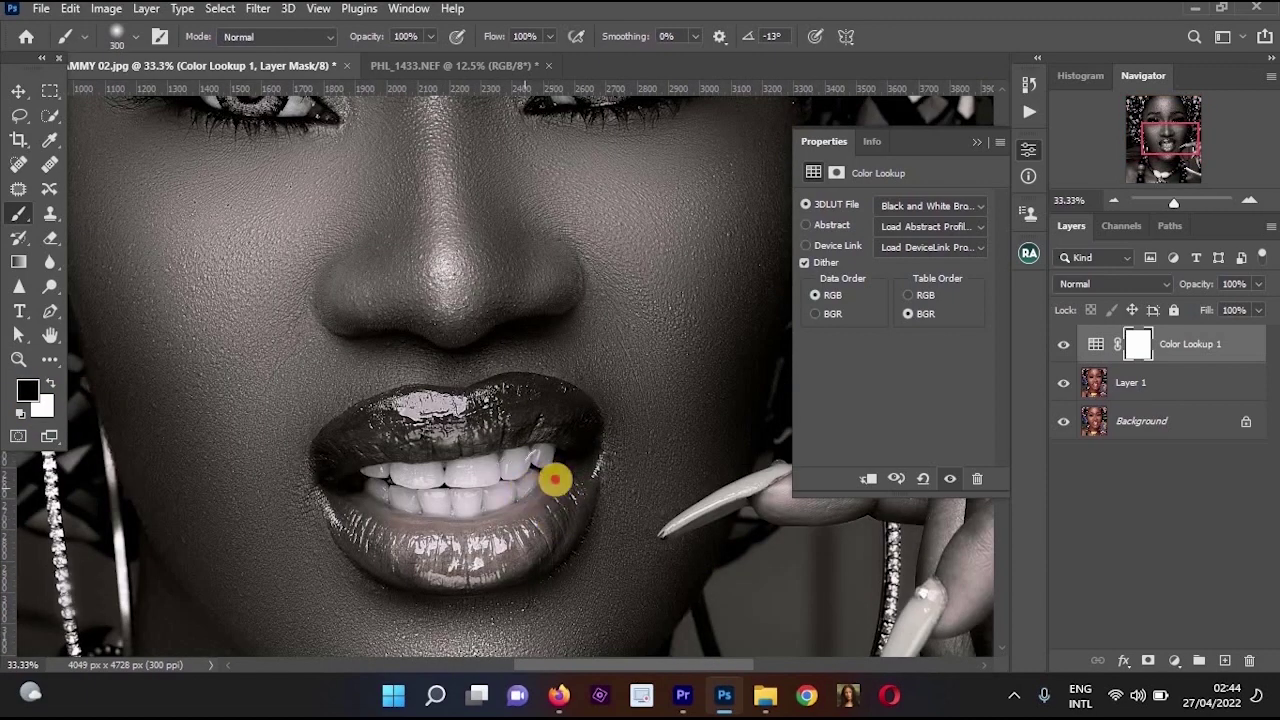
left_click(498, 552)
mouse_move(498, 552)
left_mouse_down()
mouse_move(407, 555)
mouse_move(349, 477)
mouse_move(364, 494)
mouse_move(366, 469)
mouse_move(550, 419)
mouse_move(511, 416)
mouse_move(377, 471)
mouse_move(358, 463)
mouse_move(367, 488)
mouse_move(483, 391)
left_mouse_up()
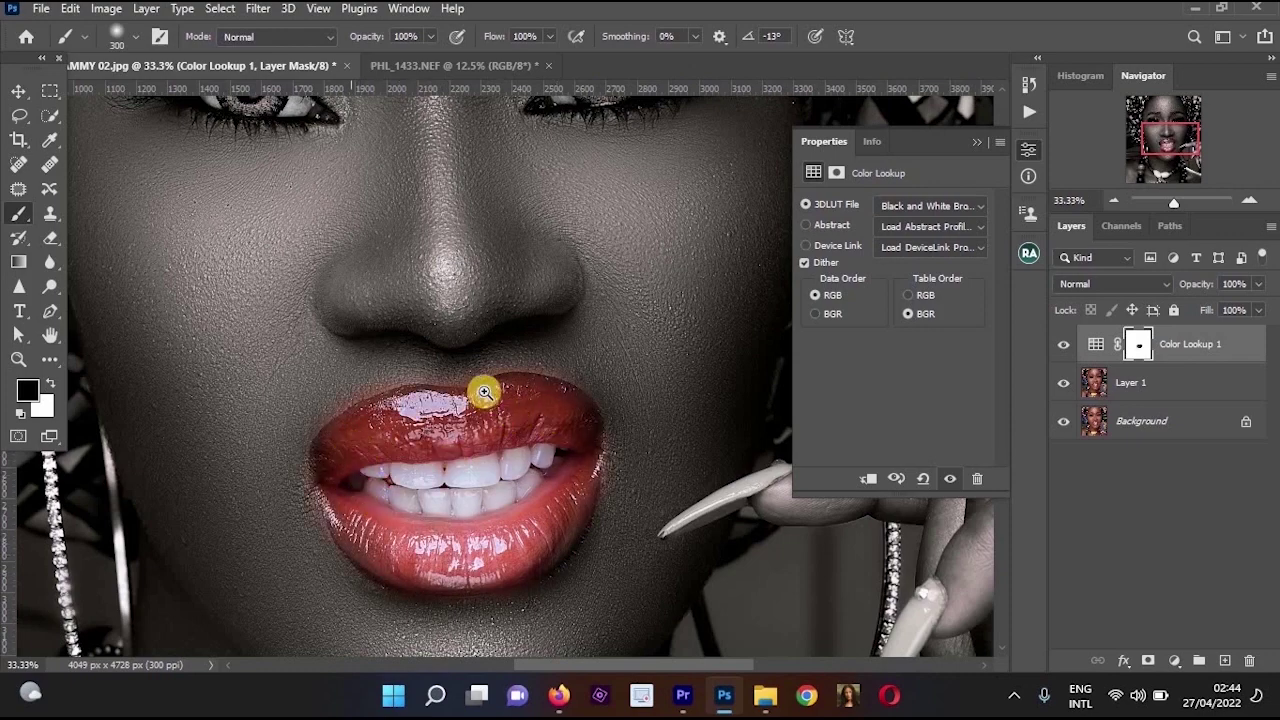
Paint white on the mask along the skin above the upper lip with a 90 px brush to remove the color spill.
scroll(485, 388, "up", 1)
key("bracketleft")
key("bracketleft")
key("bracketleft")
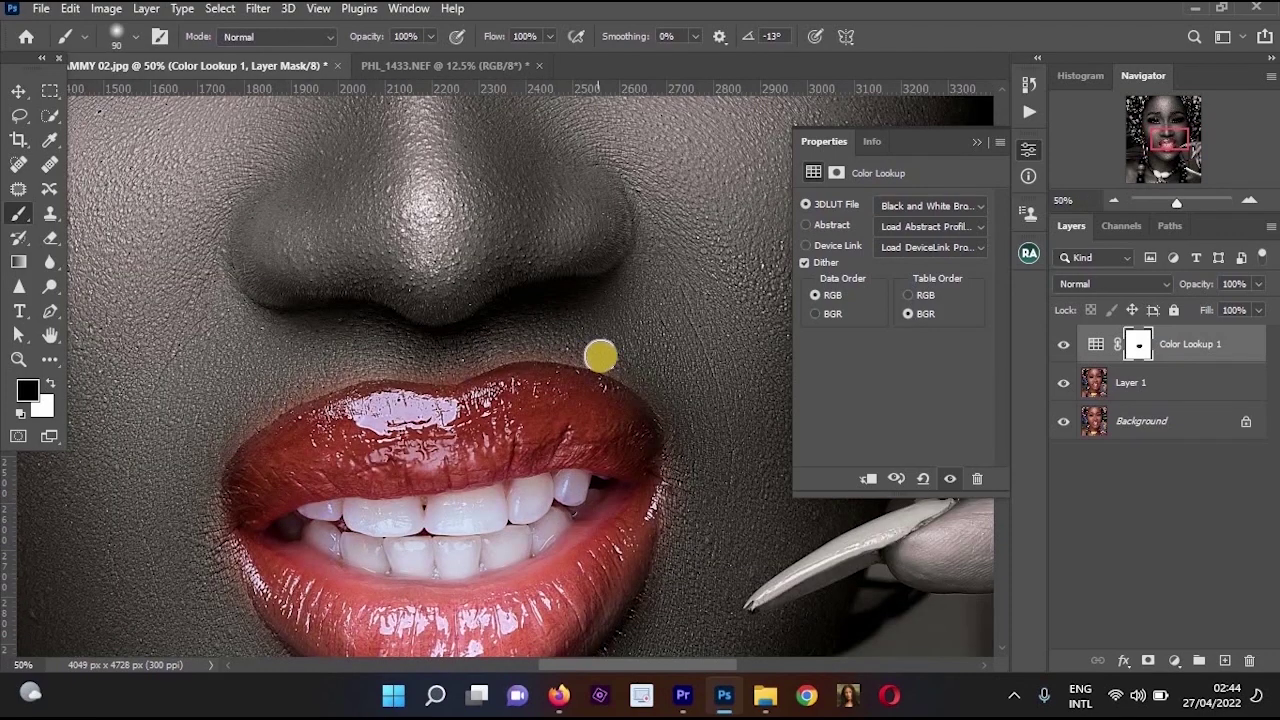
key("x")
left_click(317, 384)
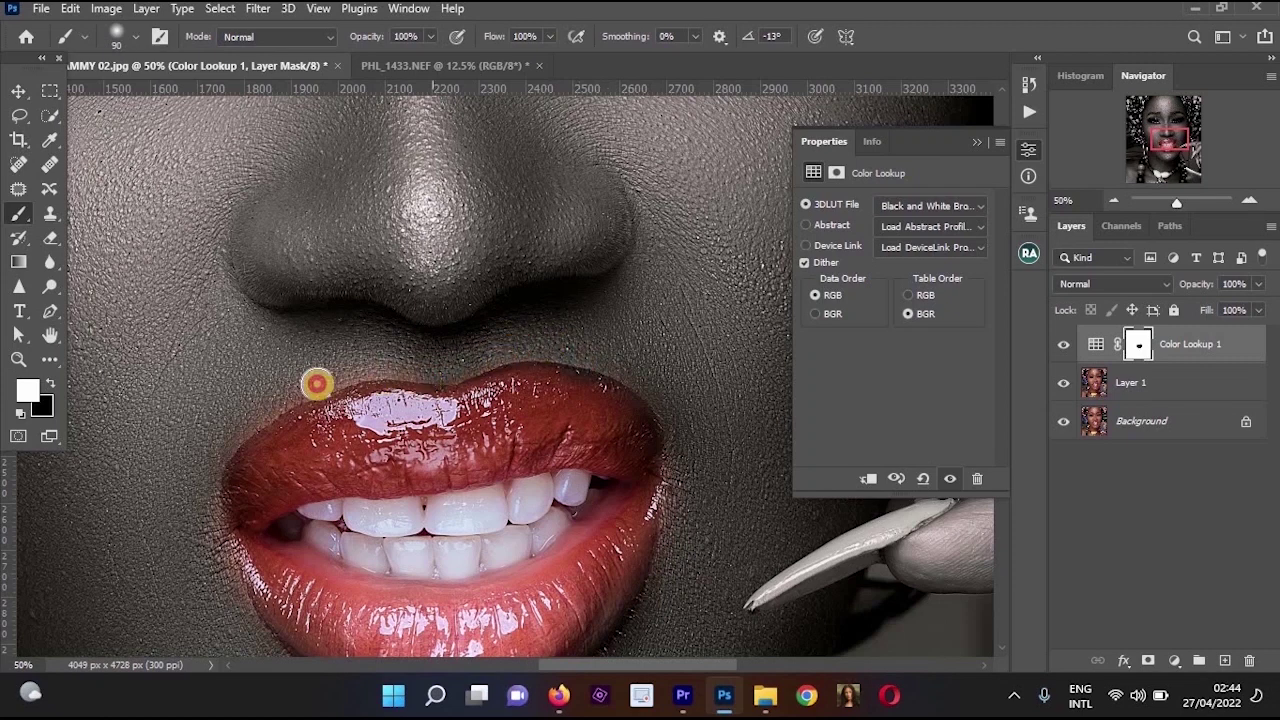
Undo the stray stroke on the upper lip and touch up the lip's upper edge on the mask with black.
key("x")
mouse_move(226, 451)
left_mouse_down()
mouse_move(229, 486)
mouse_move(337, 407)
mouse_move(255, 474)
left_mouse_up()
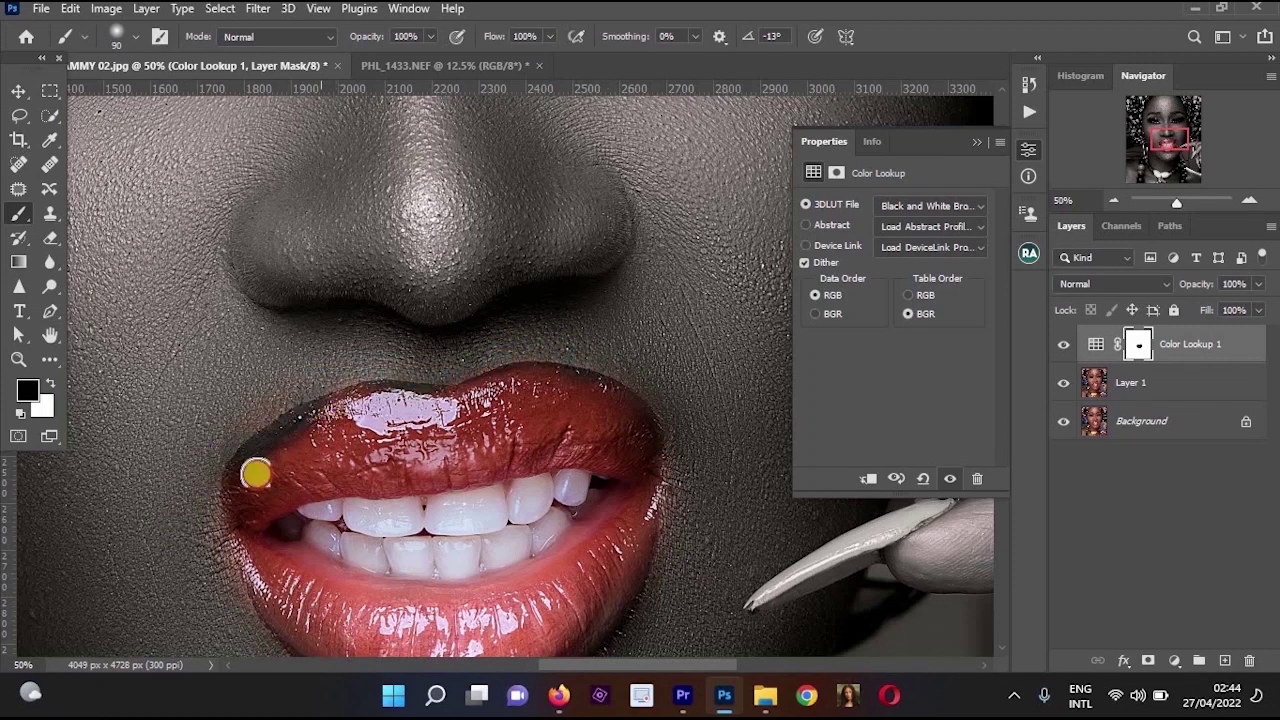
key("ctrl+z")
left_click(587, 394)
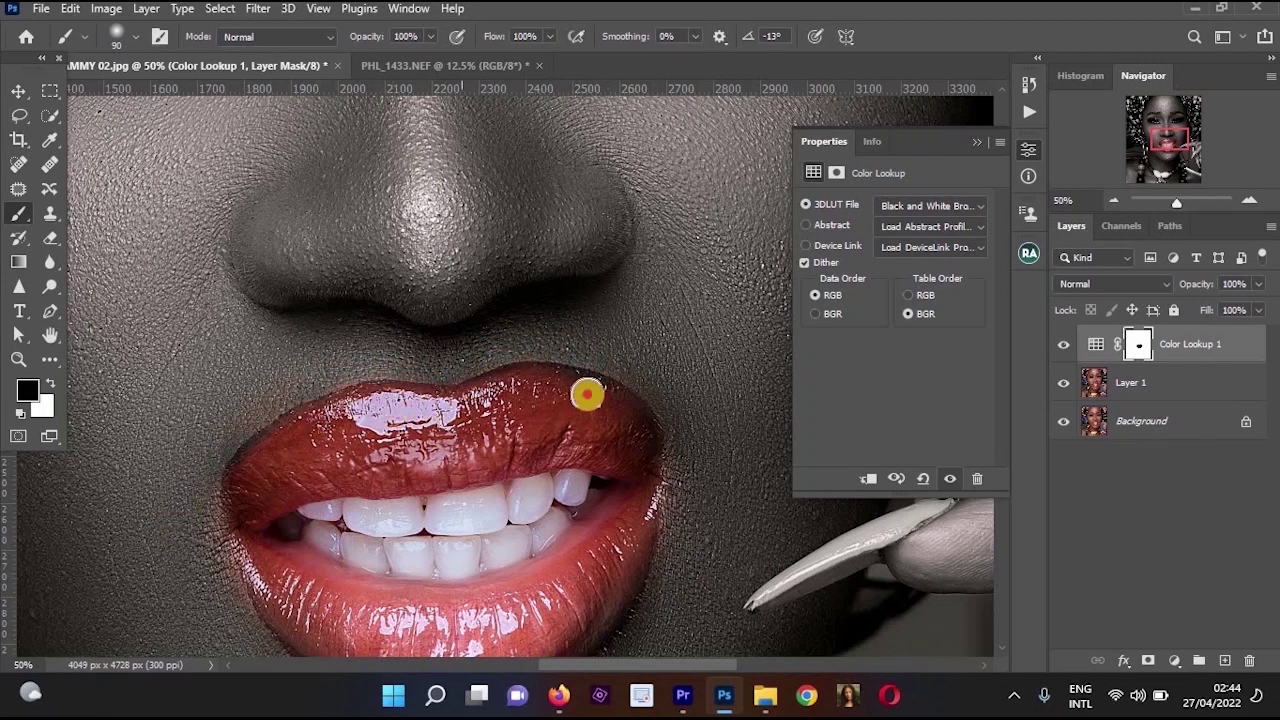
mouse_move(587, 394)
left_mouse_down()
mouse_move(653, 467)
mouse_move(586, 389)
left_mouse_up()
Enlarge the brush to 300 px and paint black on the mask over the eye on the image's left side to reveal its color.
key("ctrl+minus")
scroll(580, 440, "down", 1)
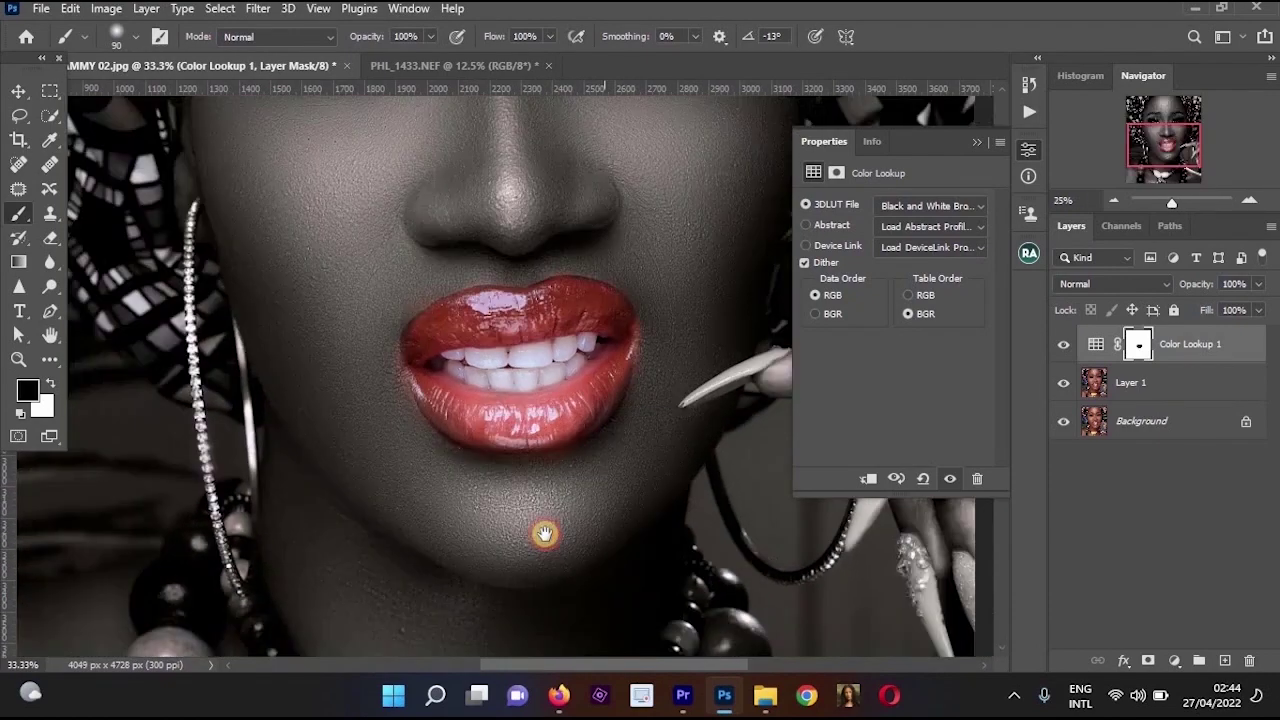
key("ctrl+minus")
scroll(500, 400, "up", 2)
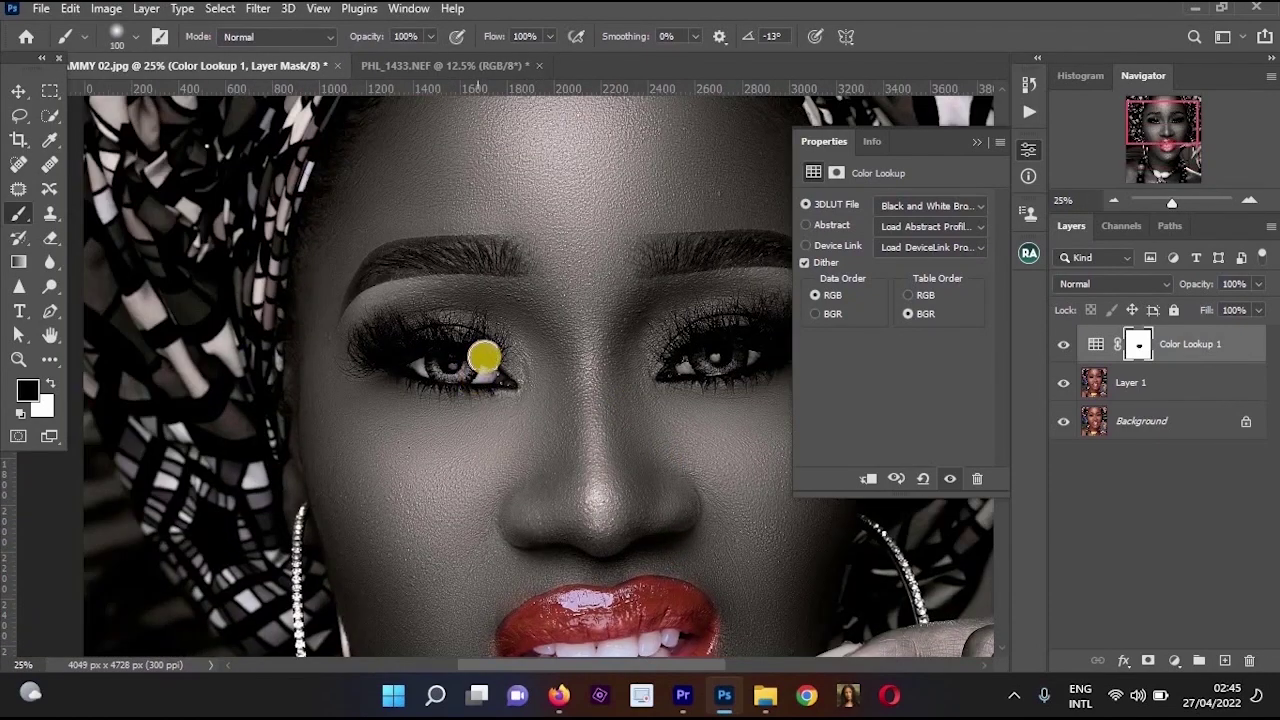
key("bracketright")
key("bracketright")
key("bracketright")
mouse_move(490, 362)
left_mouse_down()
mouse_move(423, 360)
mouse_move(471, 334)
left_mouse_up()
key("x")
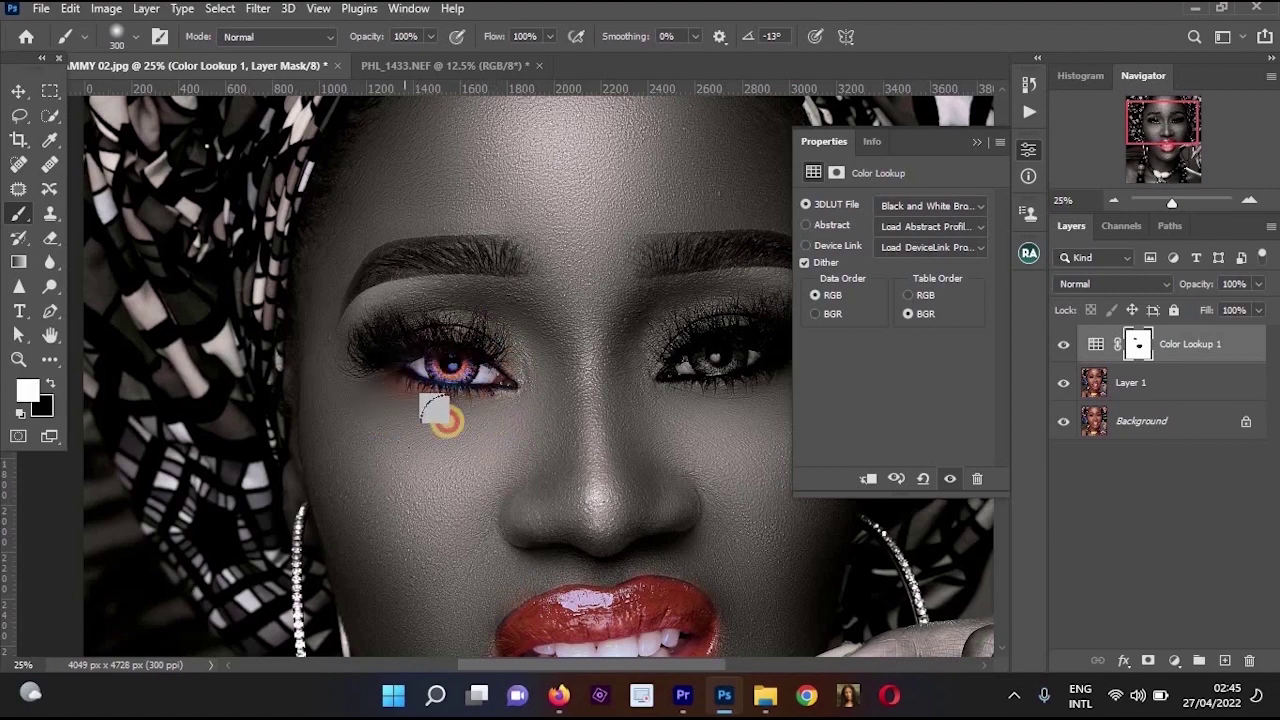
Paint black on the mask over the other eye to reveal its color and set white as the foreground color.
scroll(330, 385, "right", 5)
key("x")
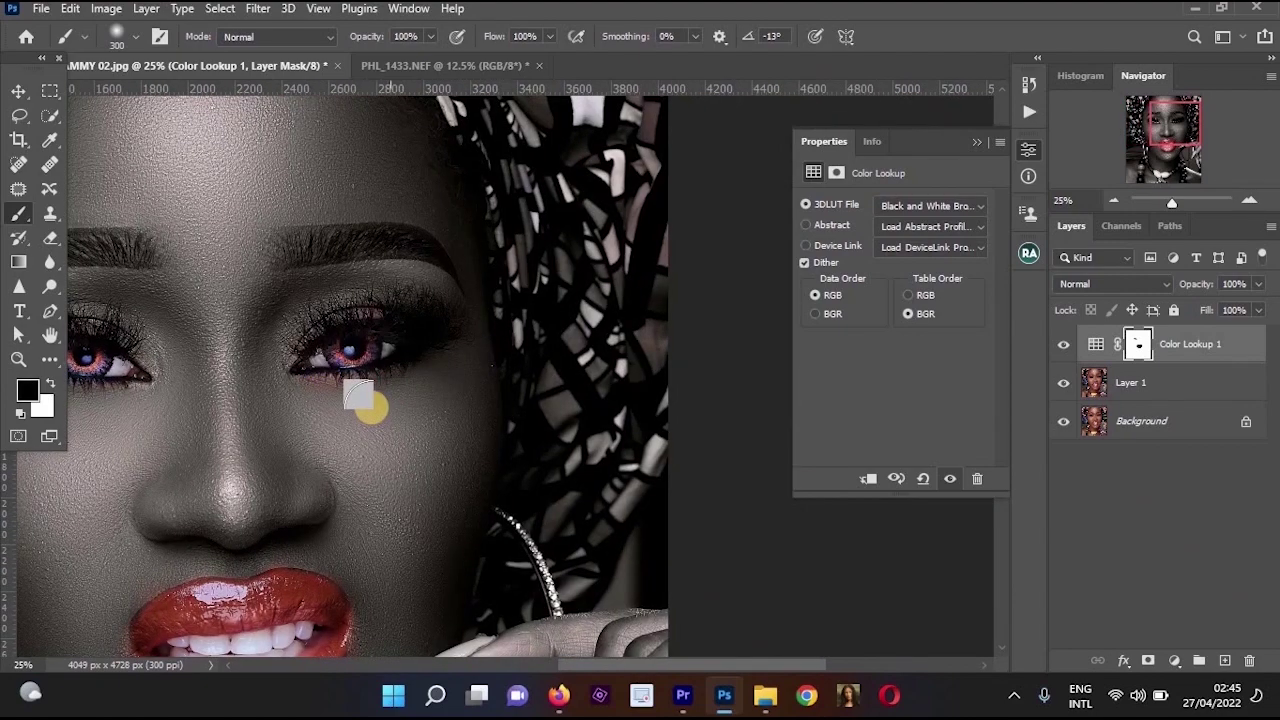
key("x")
key("ctrl+minus")
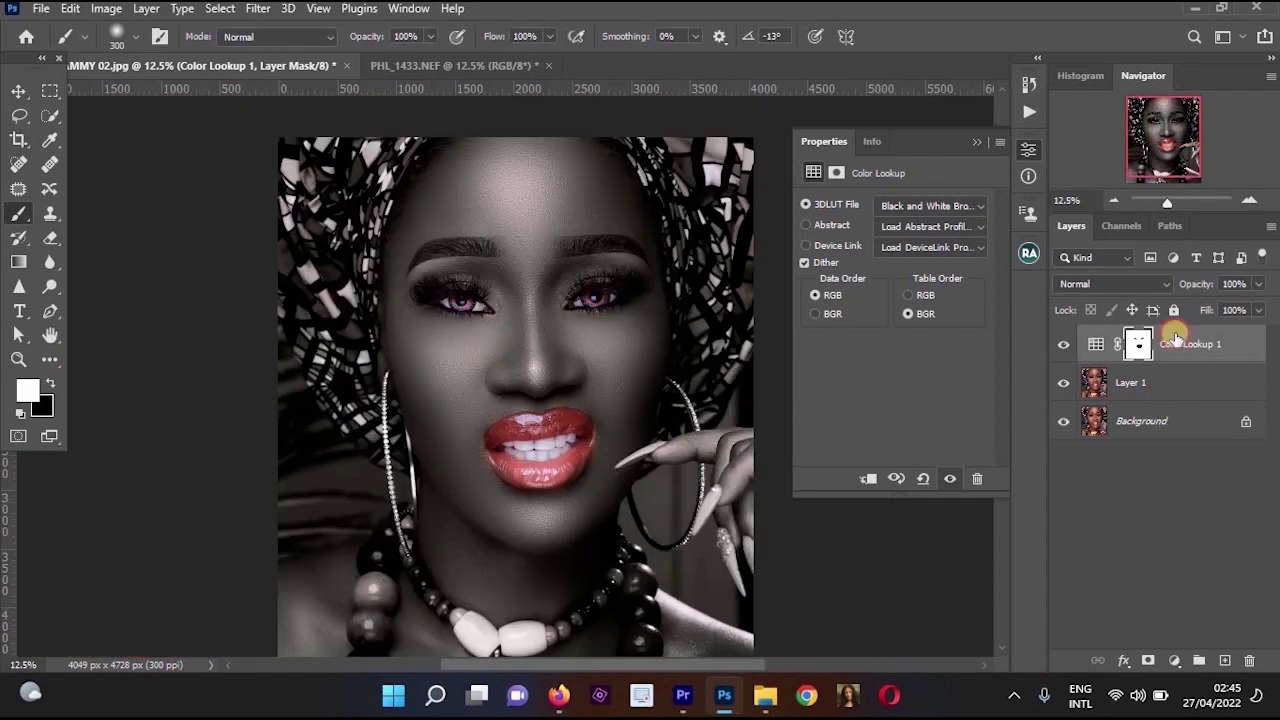
Delete the Color Lookup 1 and Layer 1 layers, leaving only the Background.
left_click(1165, 383, "shift")
left_click_drag(1150, 344, 779, 414)
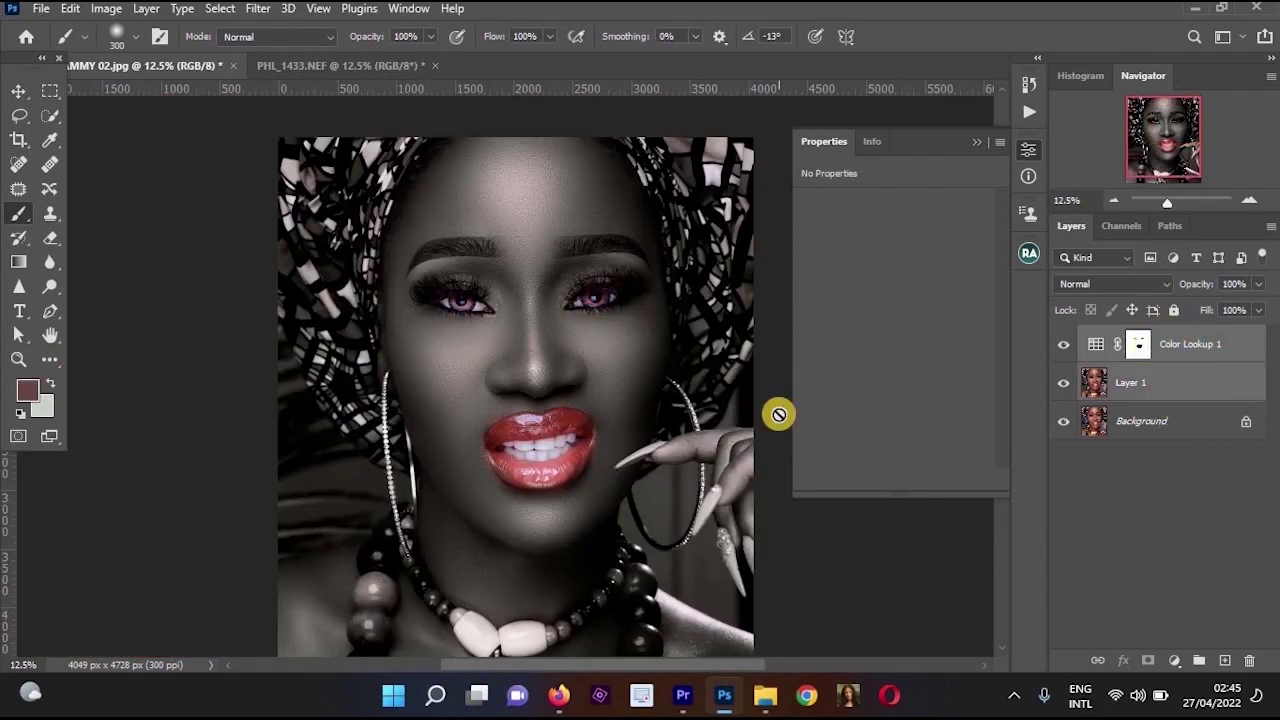
key("Delete")
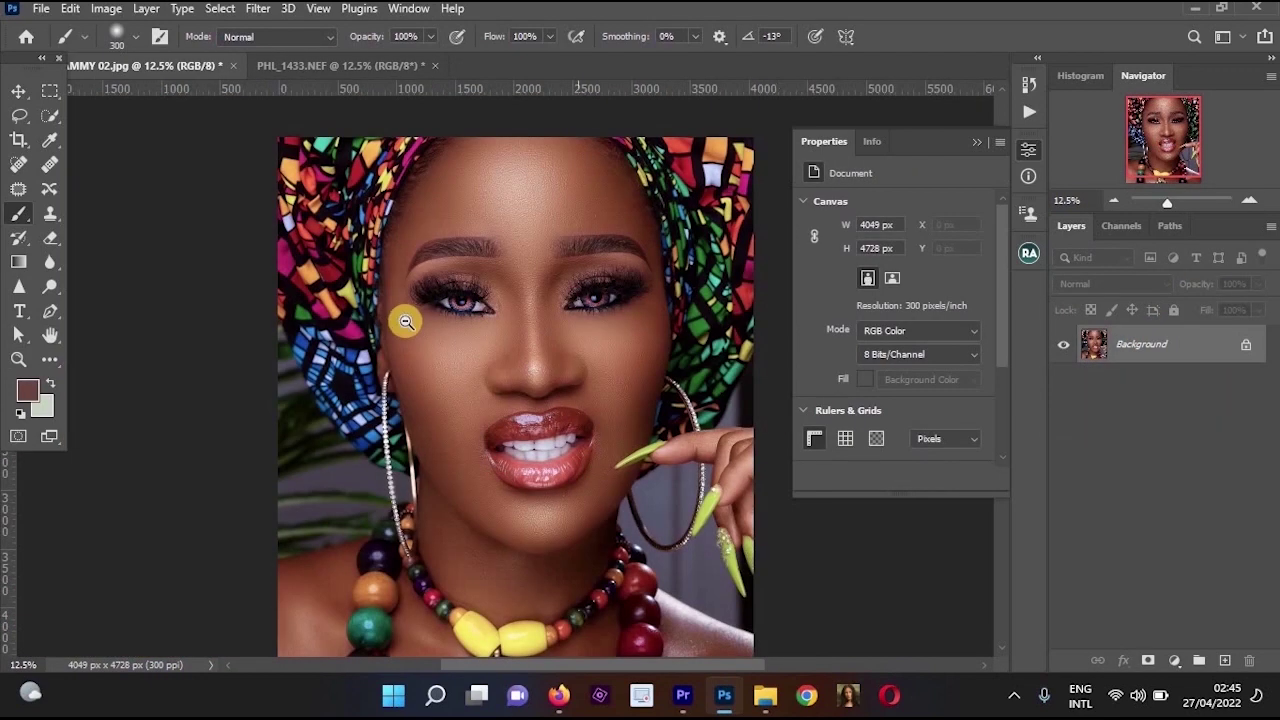
Duplicate the Background layer, add a Color Lookup adjustment layer above it and open its 3D LUT list.
left_click(408, 320)
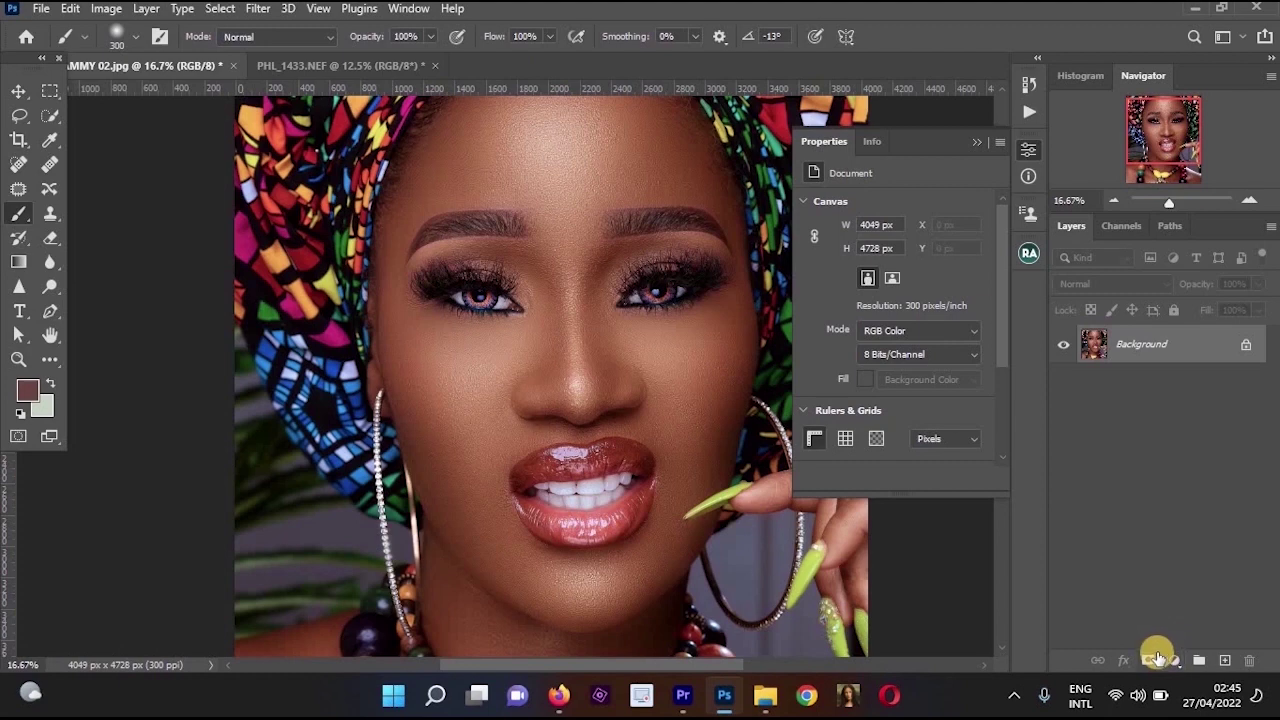
key("ctrl+j")
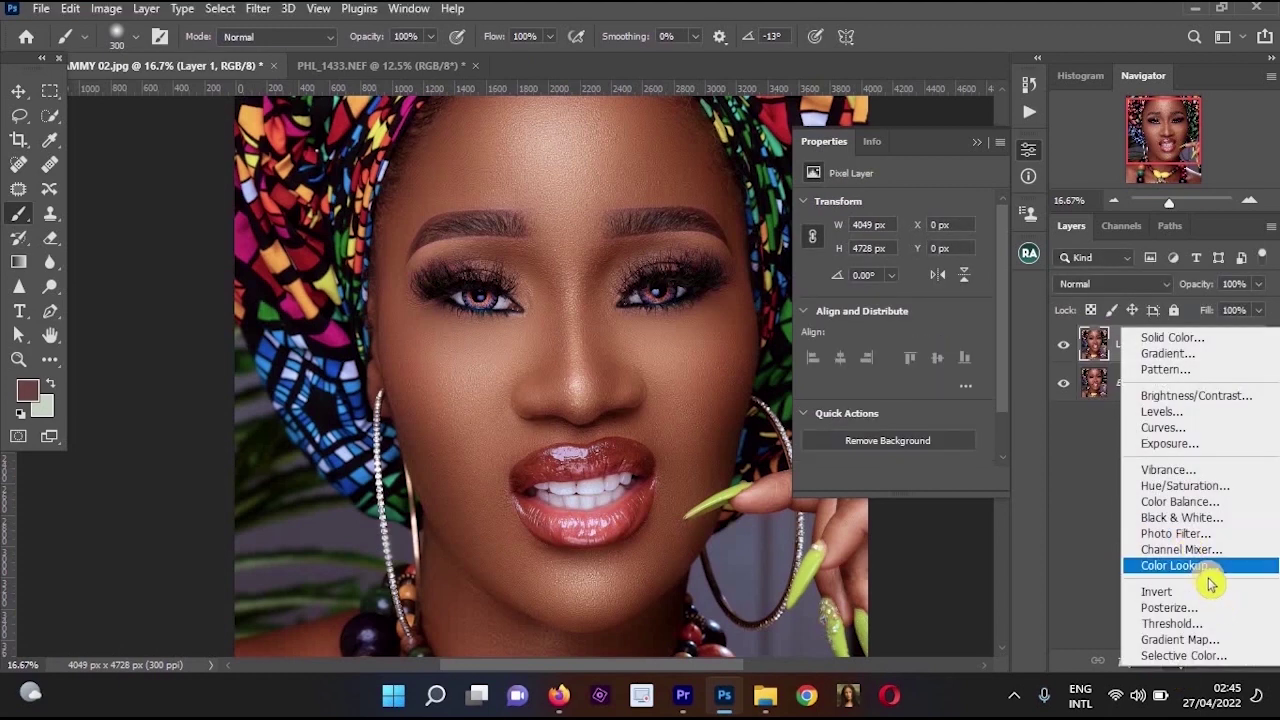
left_click(1209, 567)
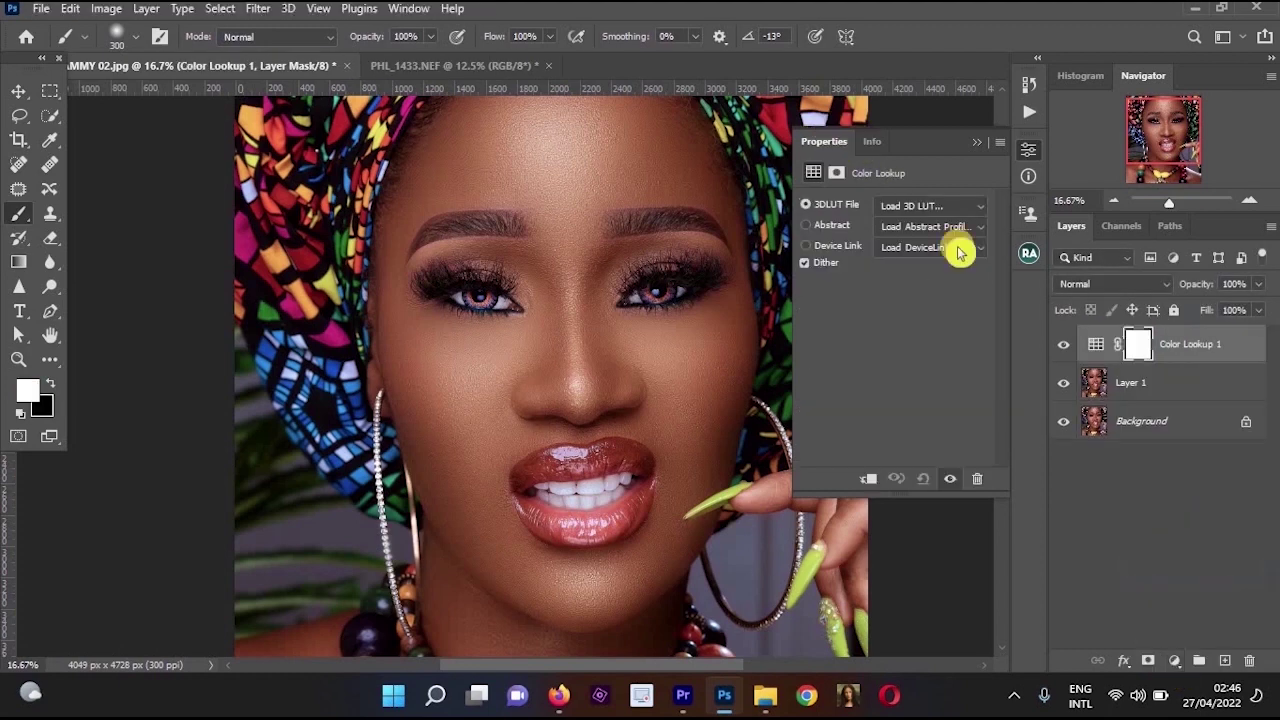
left_click(950, 206)
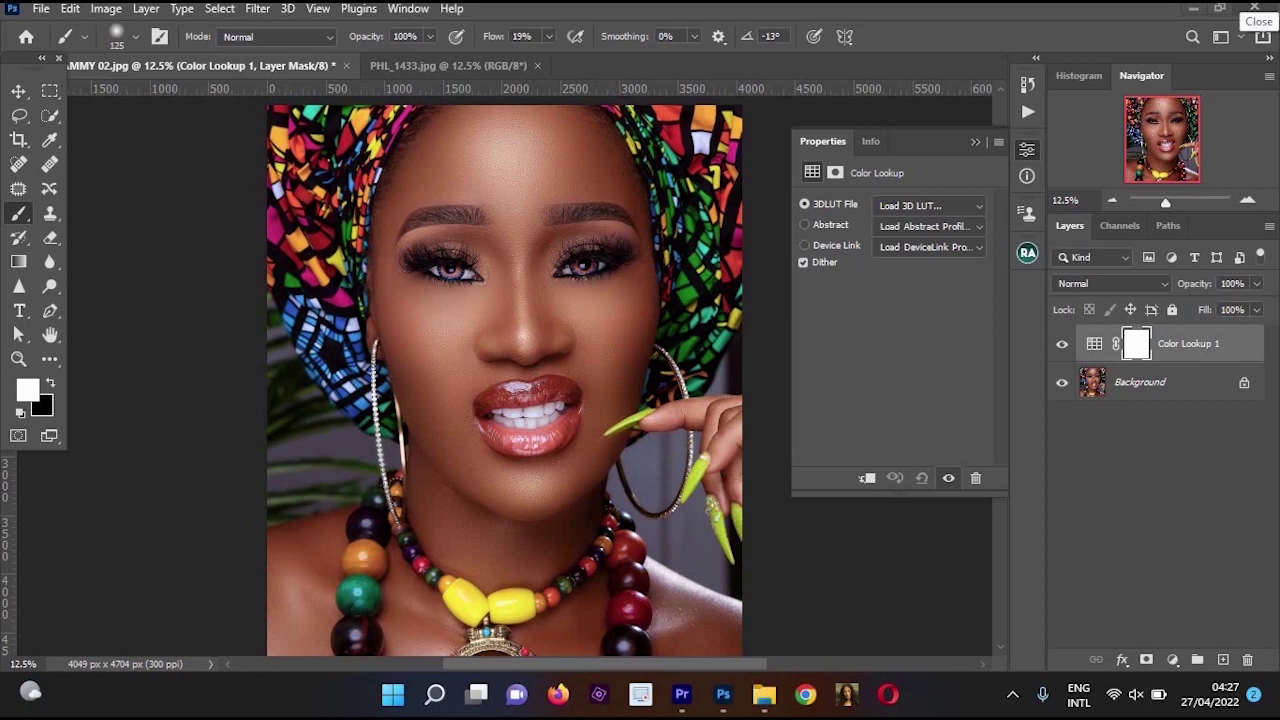
Quit Photoshop without saving the changes to the portrait document.
left_click(1255, 8)
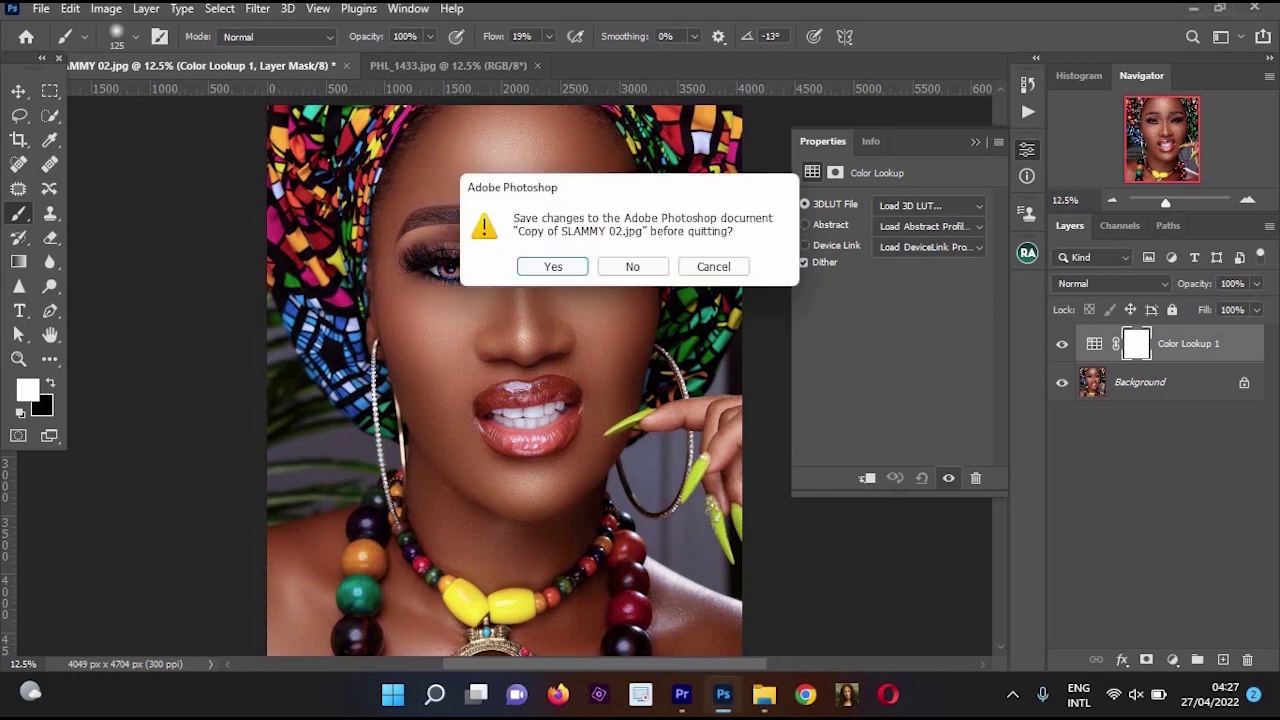
left_click(652, 268)
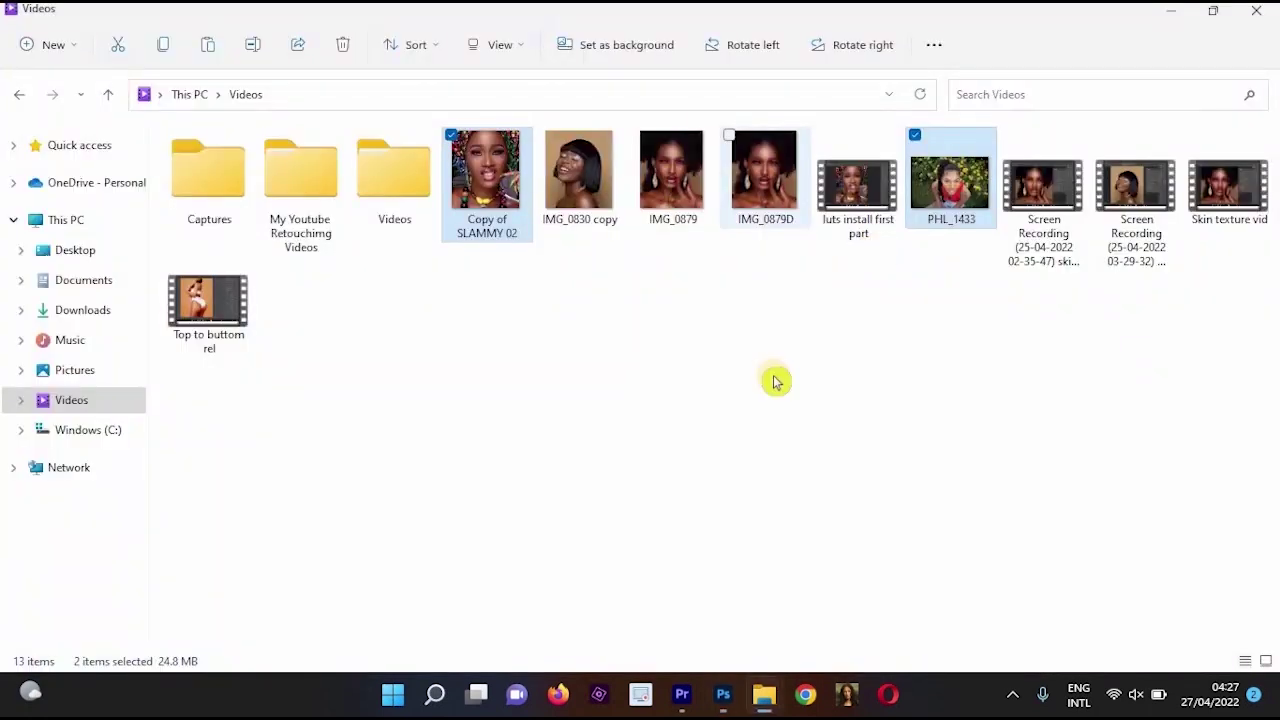
In Pictures > Magical LUTs Pack > 7 Blackmagic LUTs, copy every cube file except 03_Blackmagic LUTs_Chocolate Shade.cube.
left_click(70, 371)
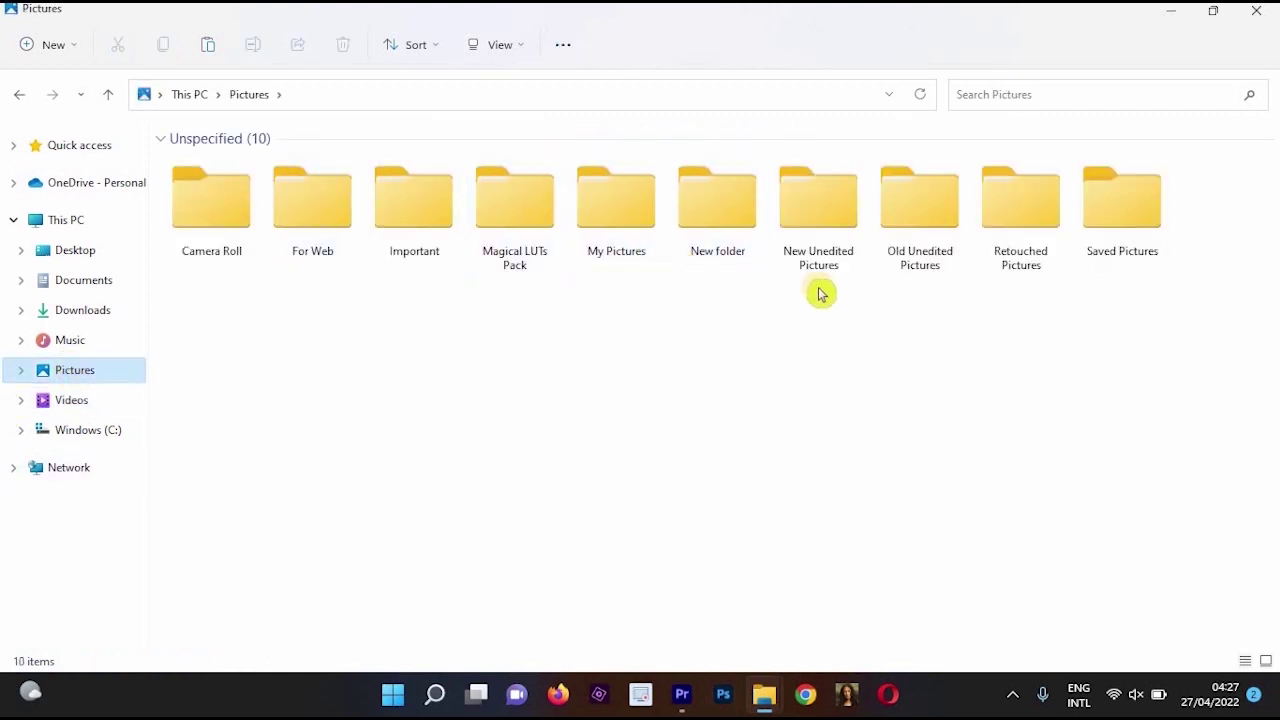
double_click(545, 260)
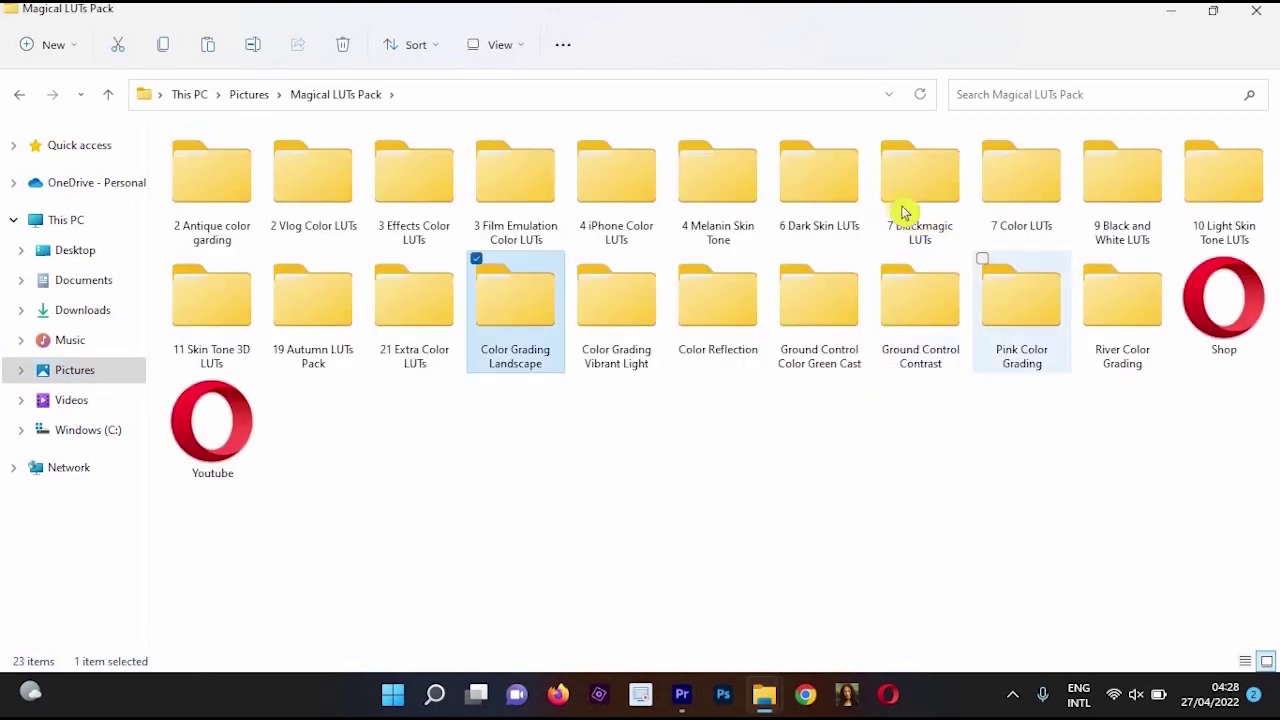
double_click(905, 208)
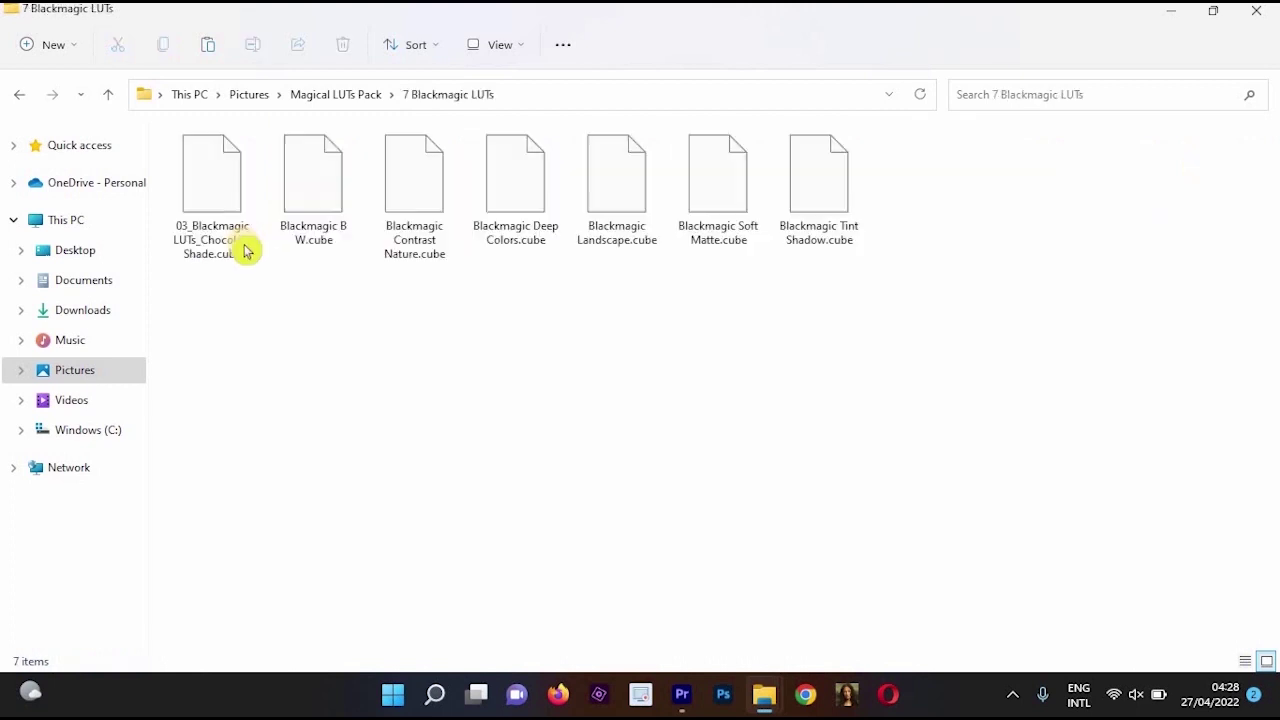
left_click_drag(348, 328, 855, 228)
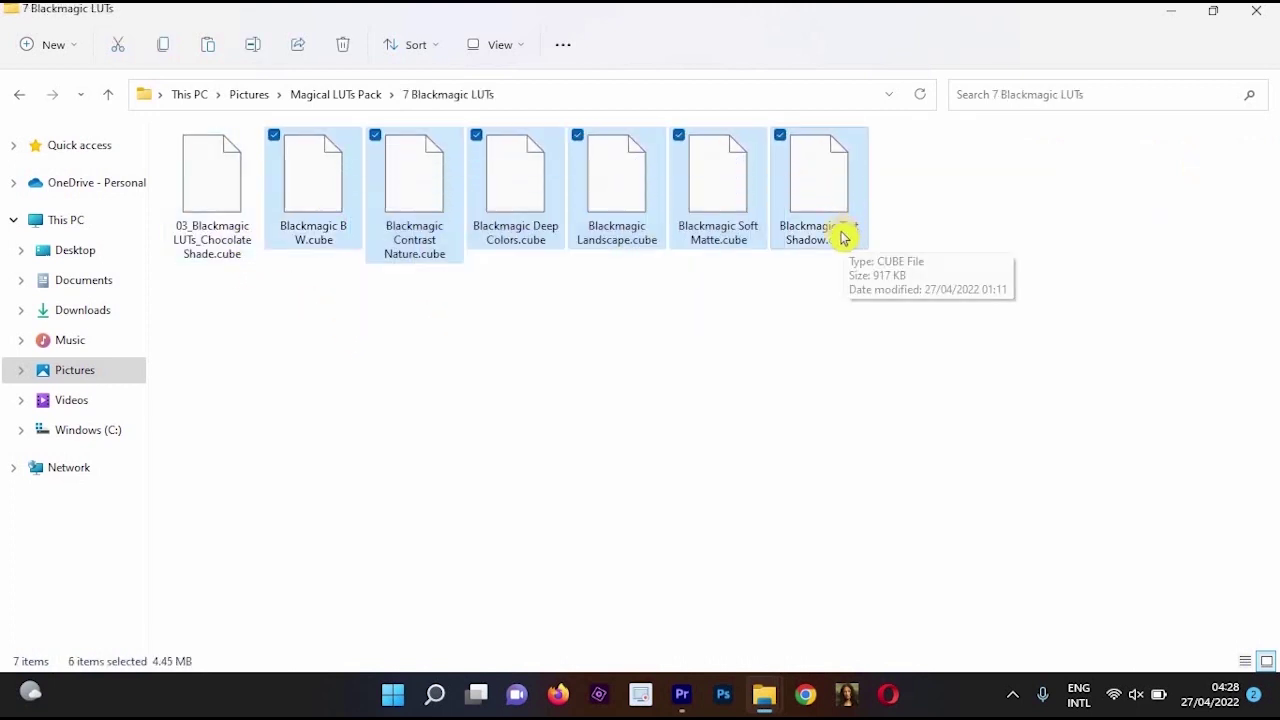
right_click(792, 222)
left_click(909, 428)
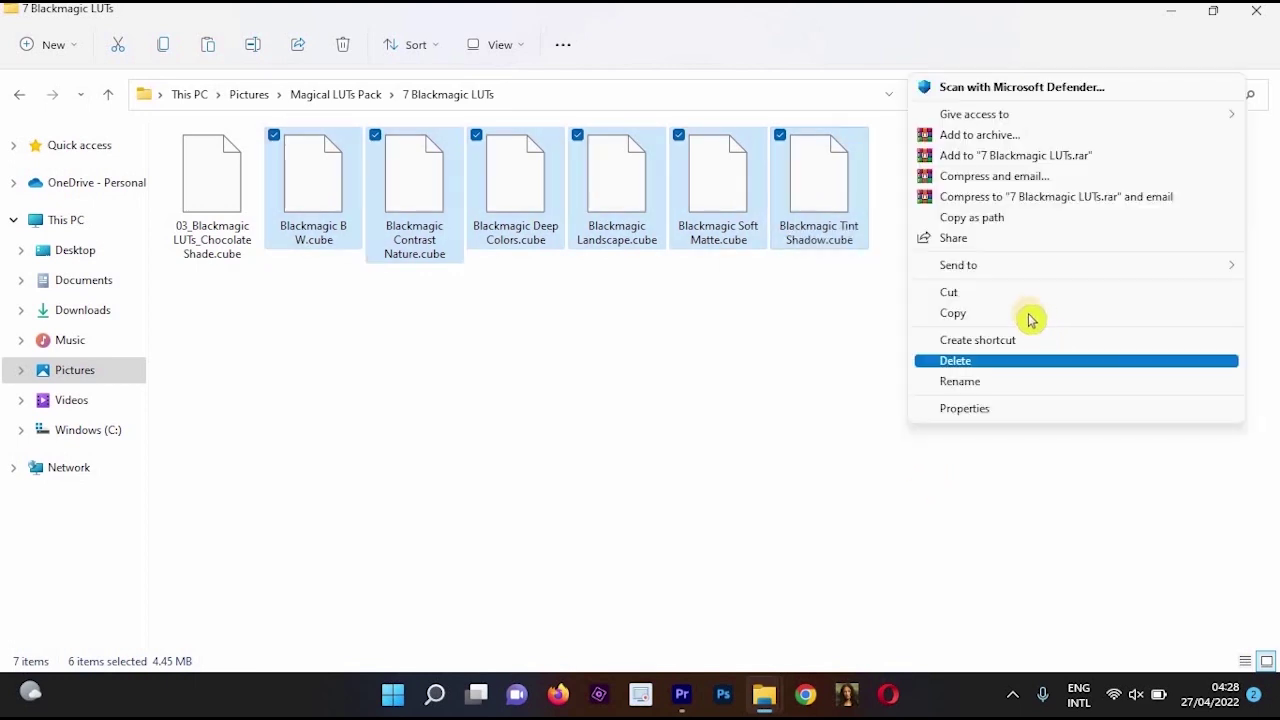
left_click(1035, 326)
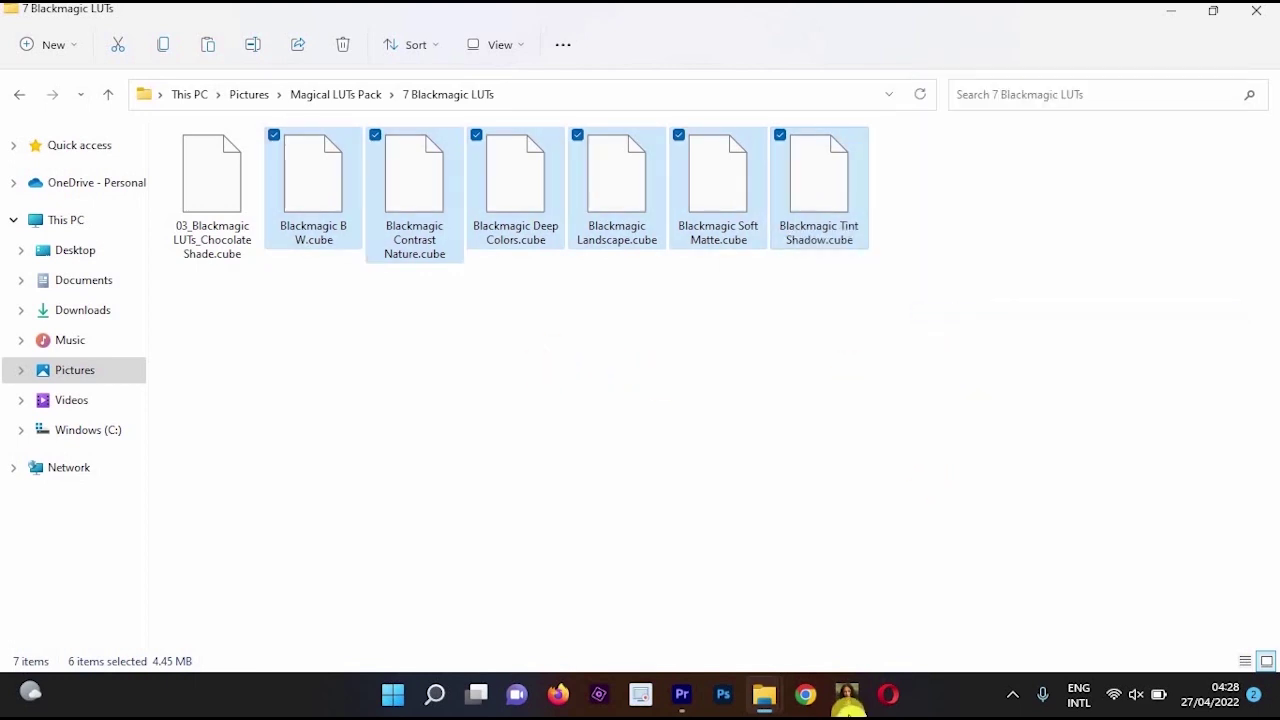
Open Program Files > Adobe > Adobe Photoshop 2022 > Presets > 3DLUTs on the Windows (C:) drive and look through its lookup files.
left_click(766, 690)
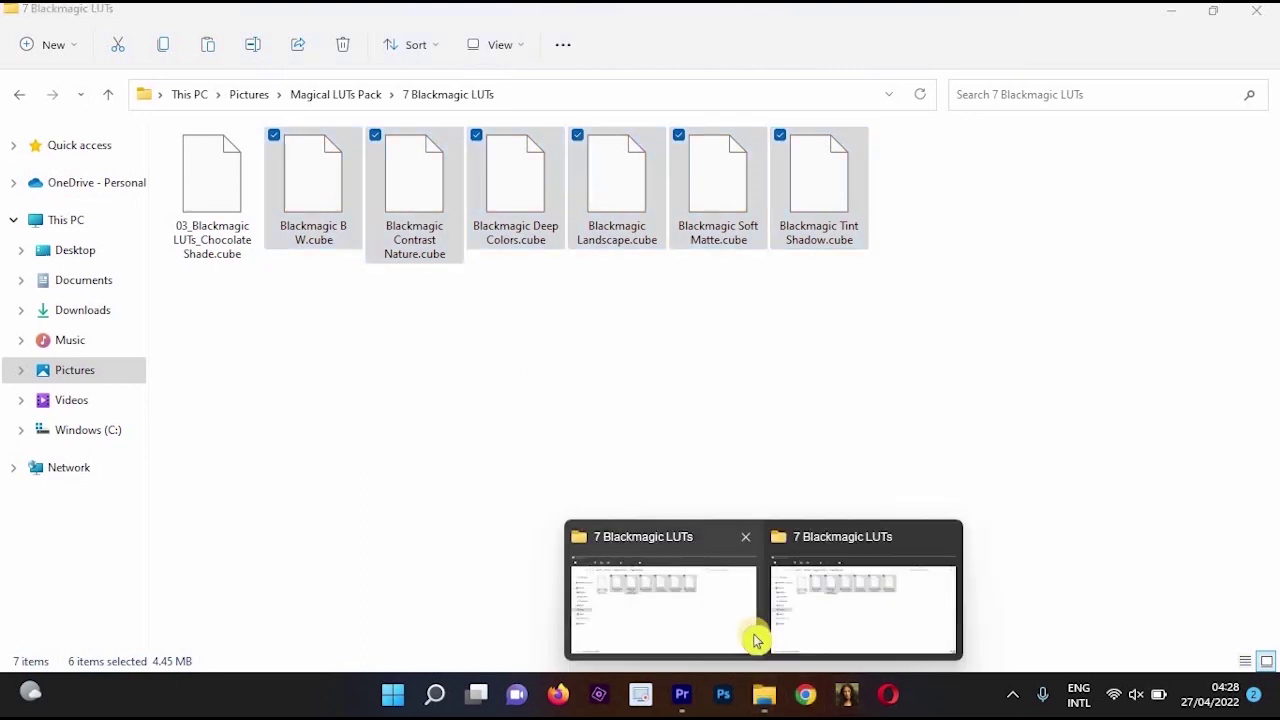
left_click(714, 570)
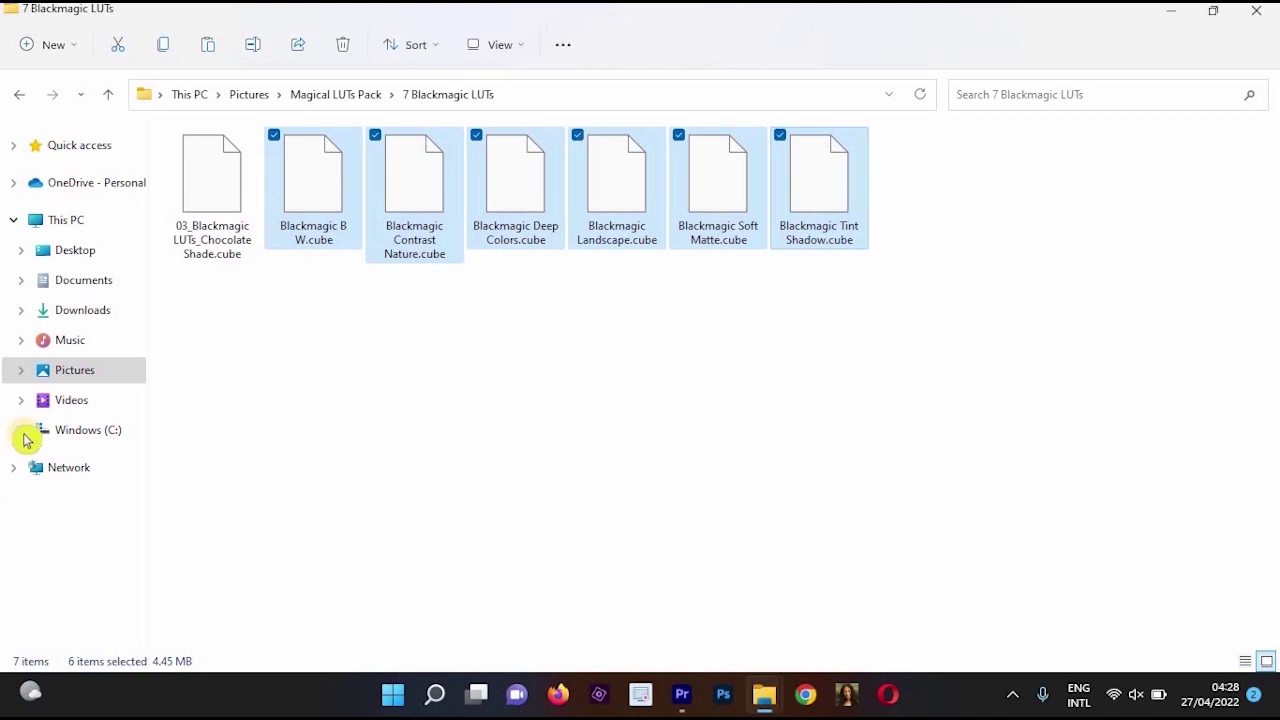
left_click(68, 440)
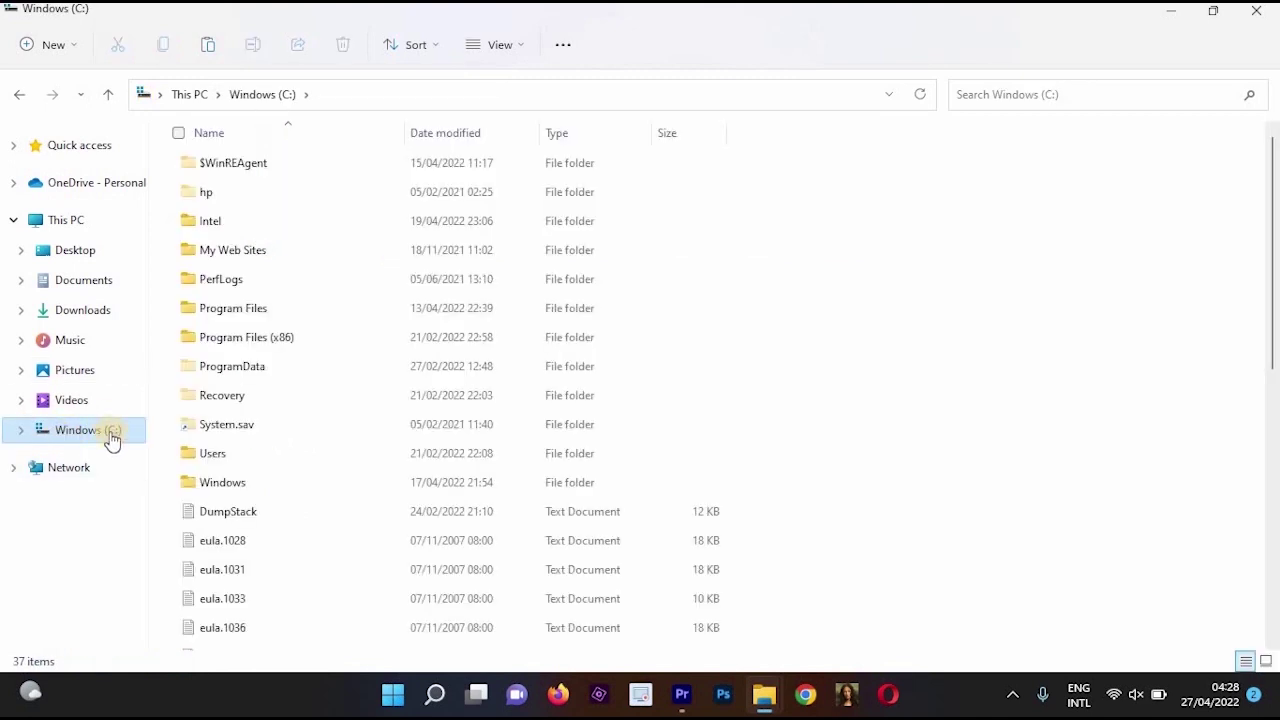
double_click(252, 318)
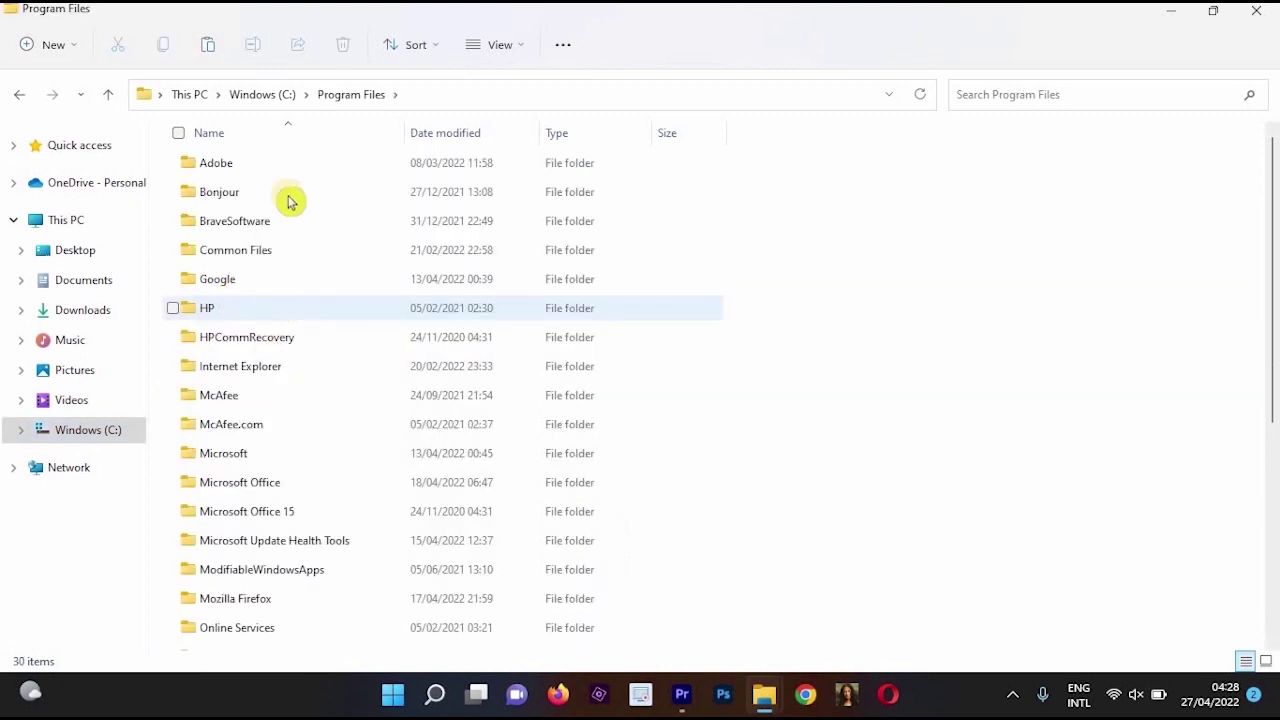
double_click(278, 170)
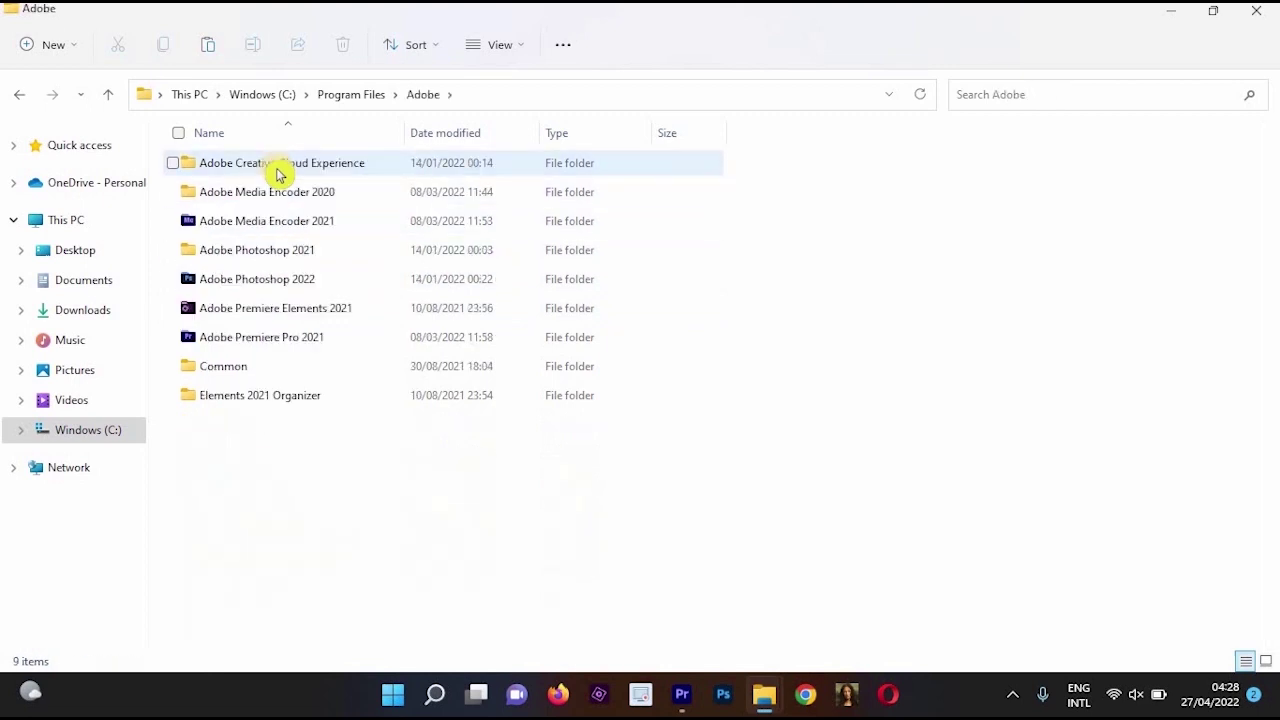
double_click(288, 282)
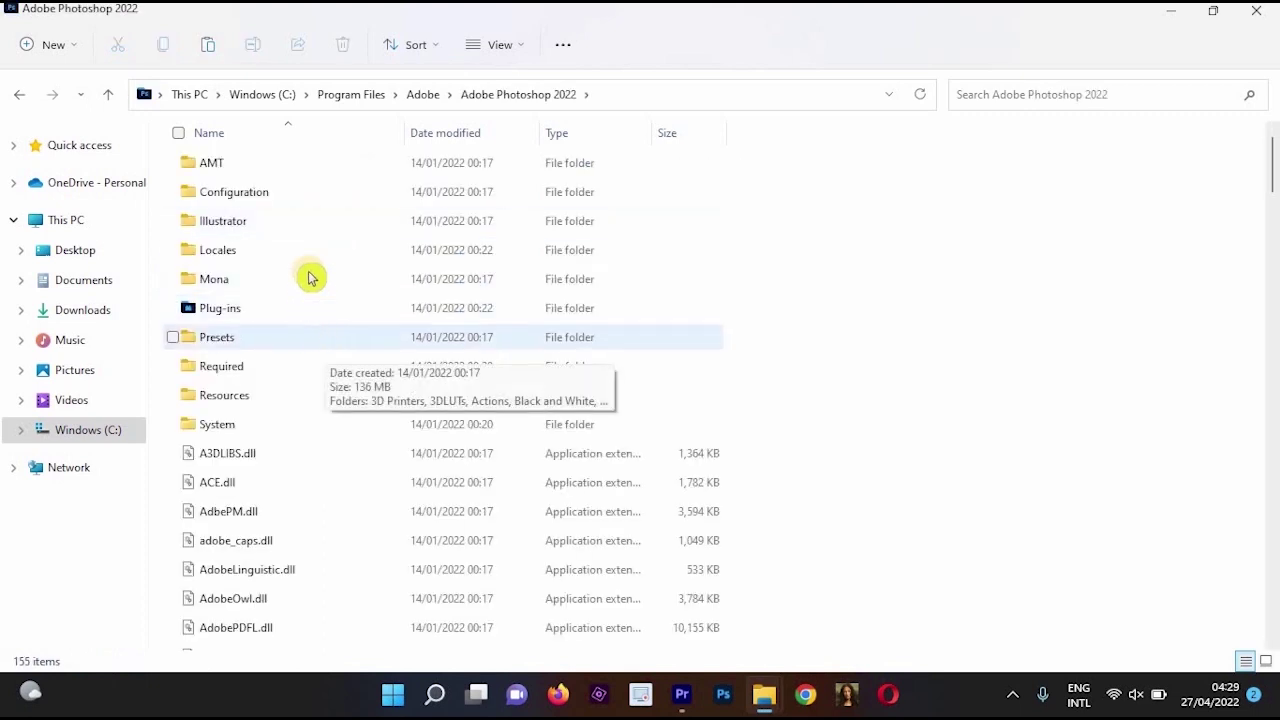
double_click(284, 337)
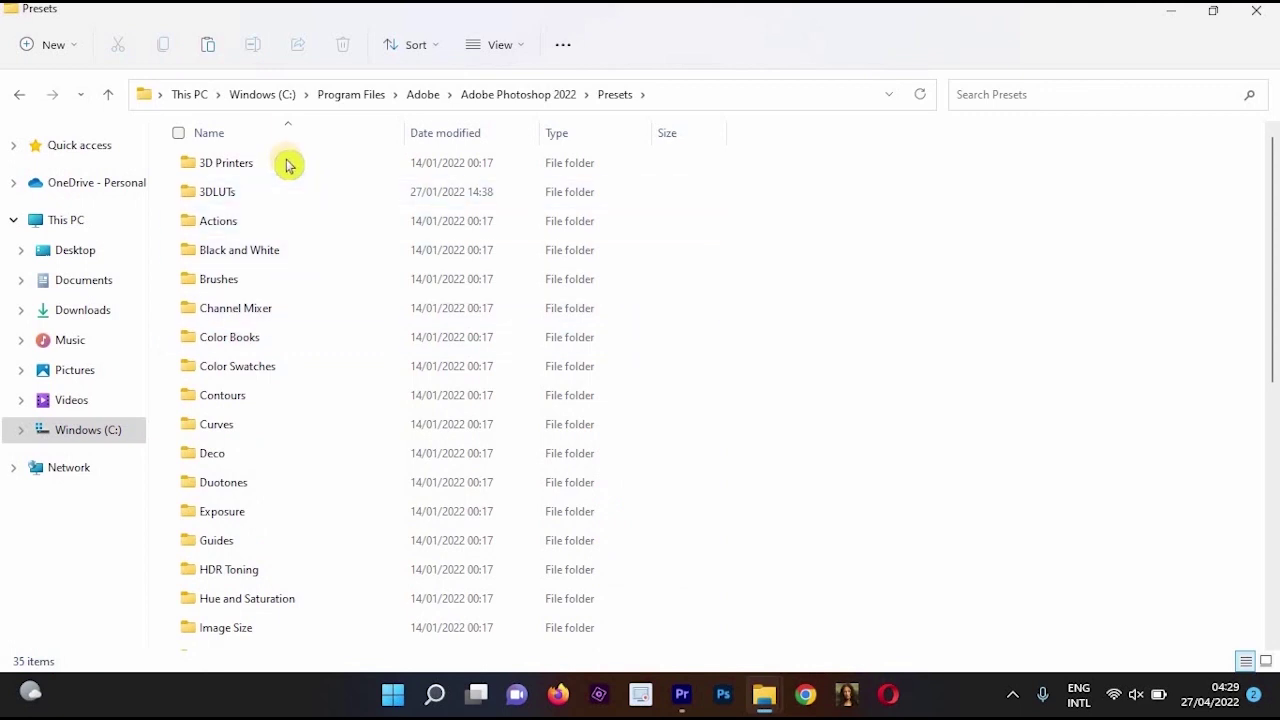
double_click(274, 191)
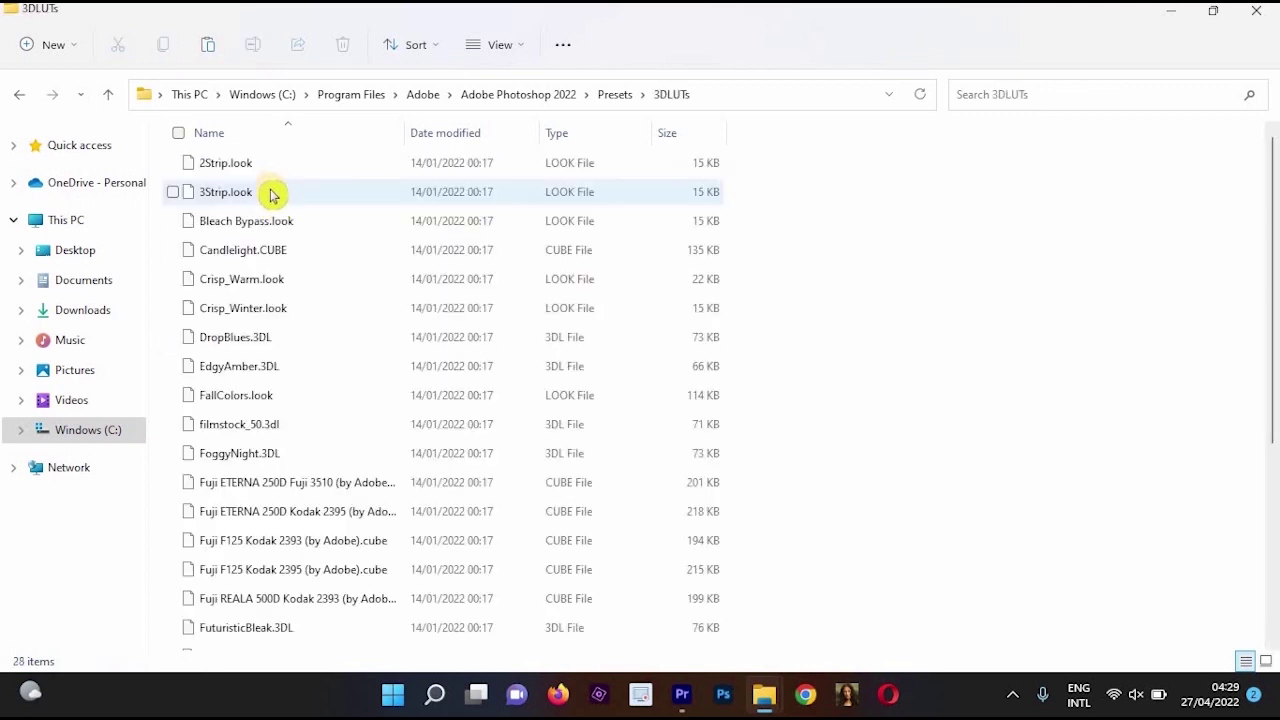
scroll(280, 320, "down", 4)
scroll(278, 327, "up", 4)
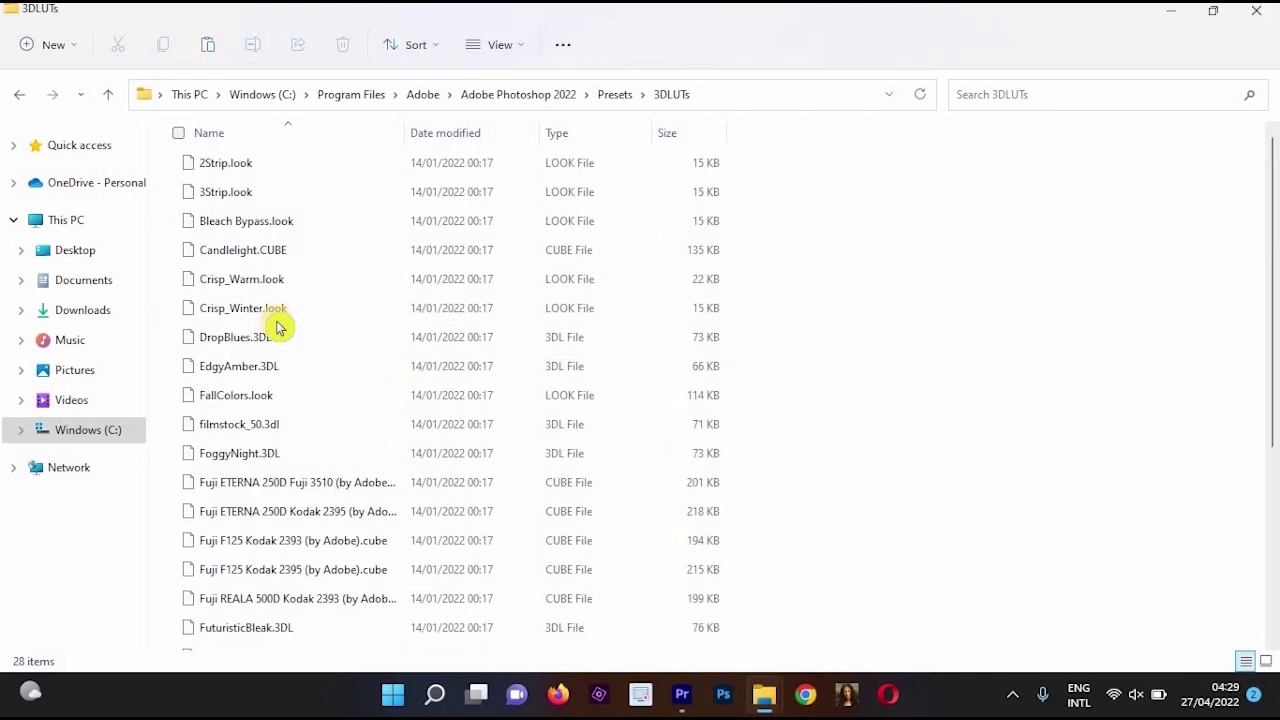
scroll(265, 258, "down", 4)
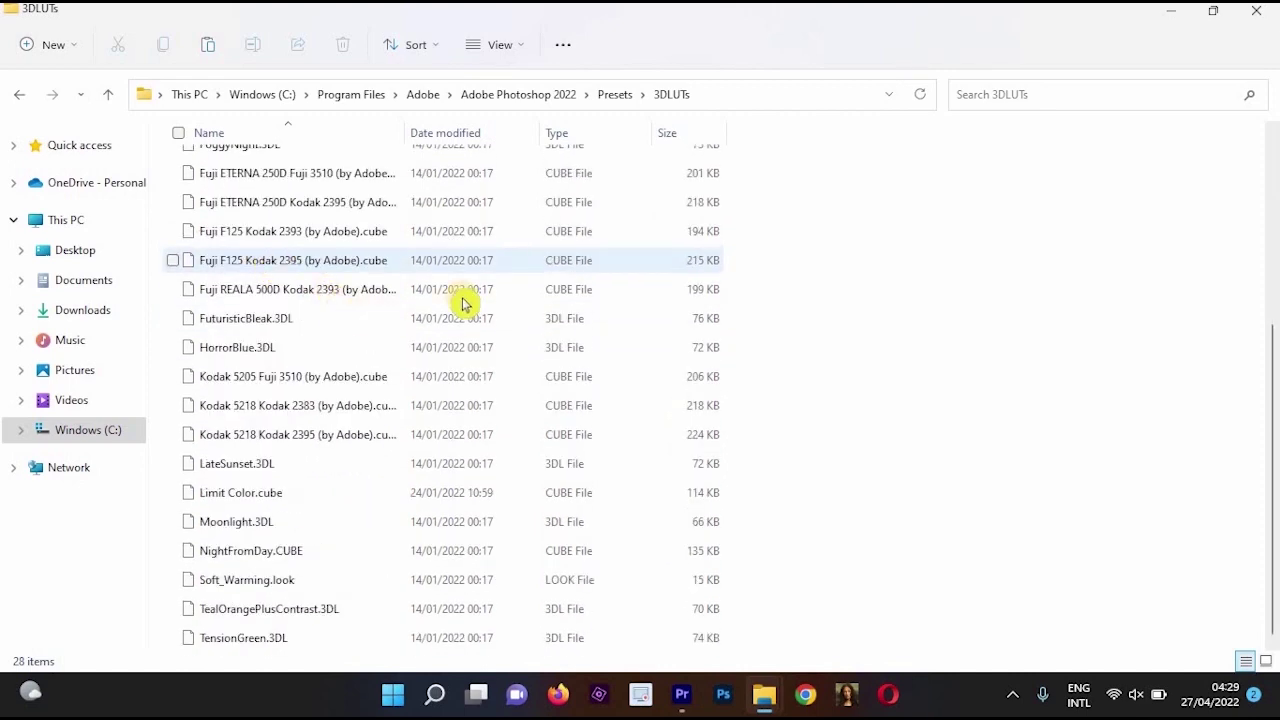
Paste the copied Blackmagic cube files into Photoshop's 3DLUTs presets folder.
right_click(797, 323)
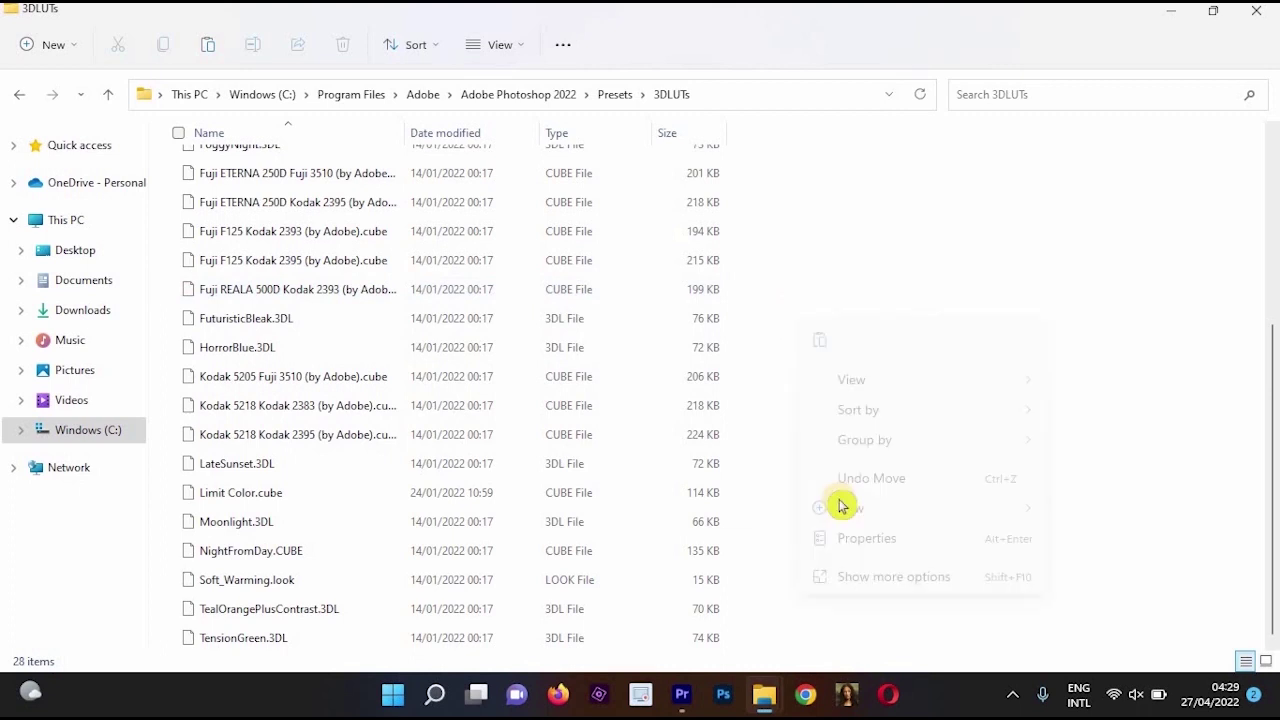
left_click(866, 572)
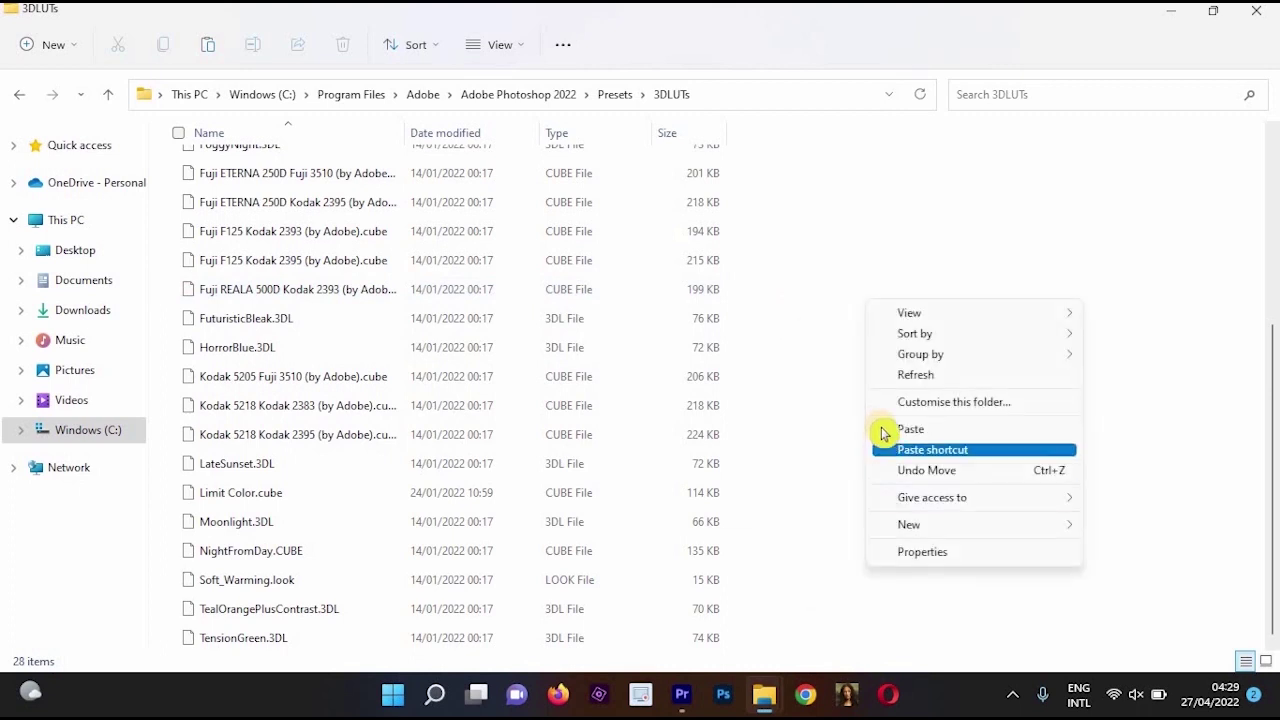
left_click(879, 431)
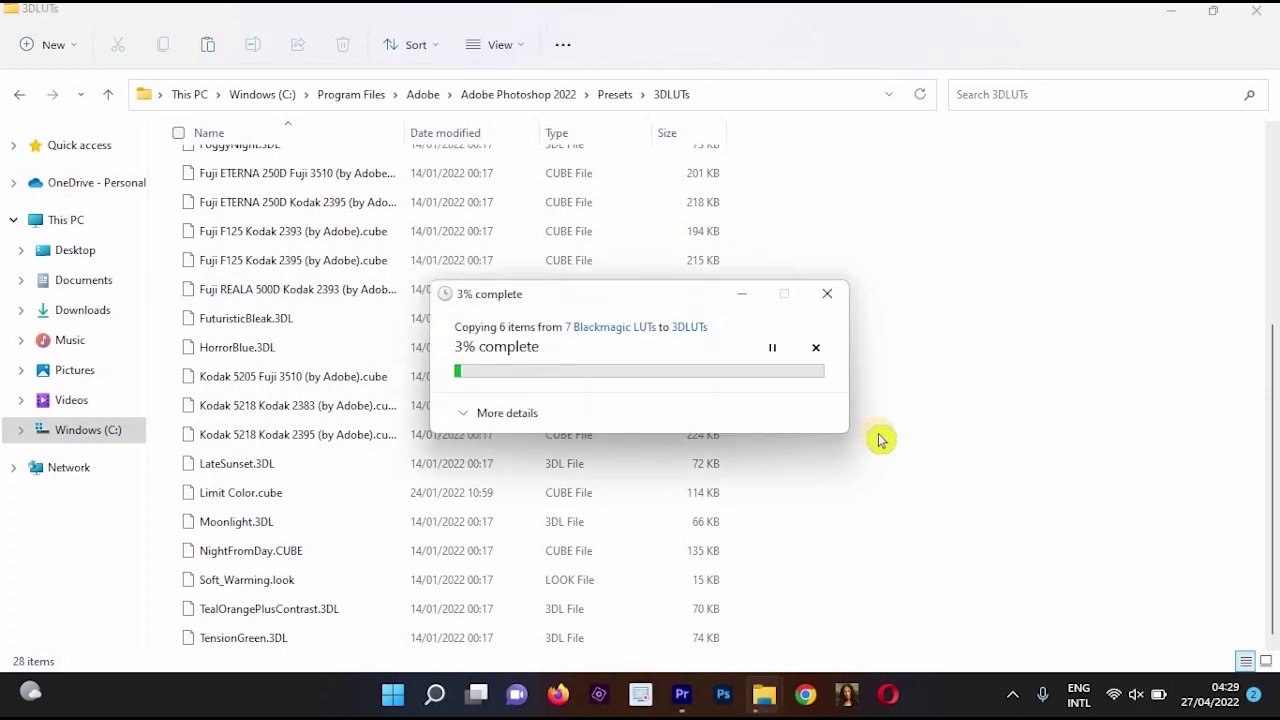
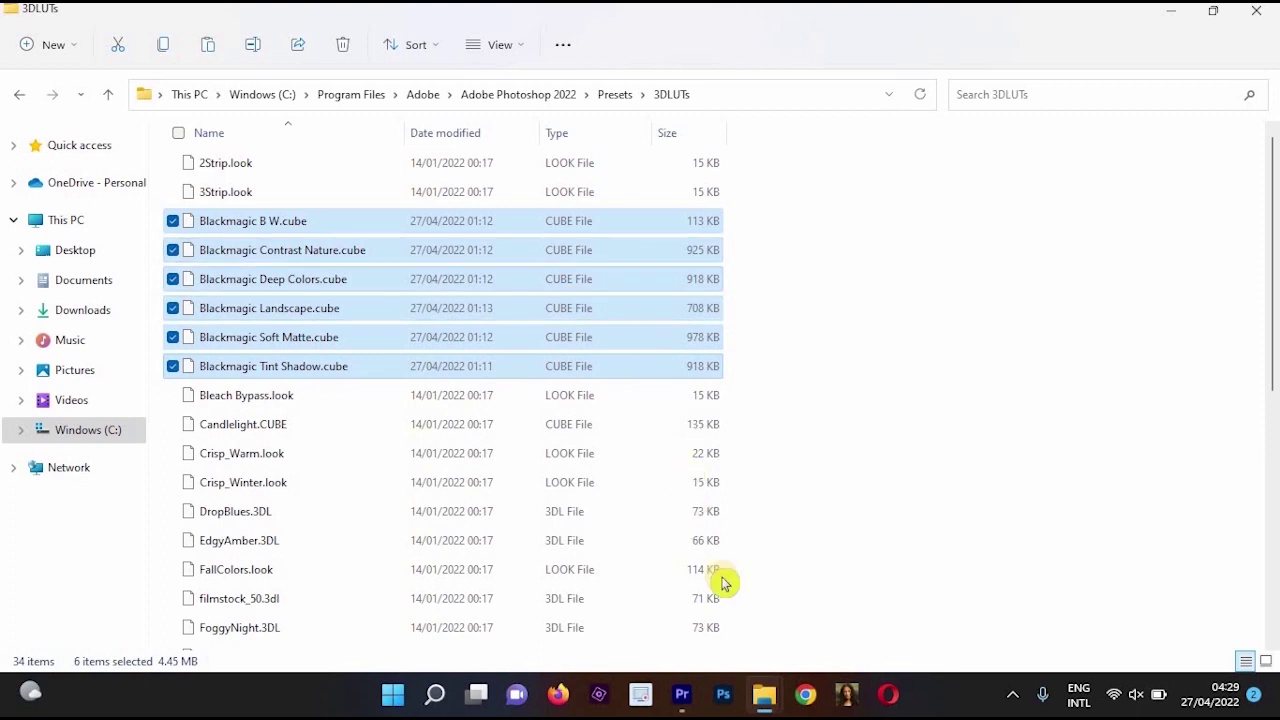
Start Photoshop and open the images Copy of SLAMMY 02 and PHL_1433 together from the Videos folder.
left_click(730, 706)
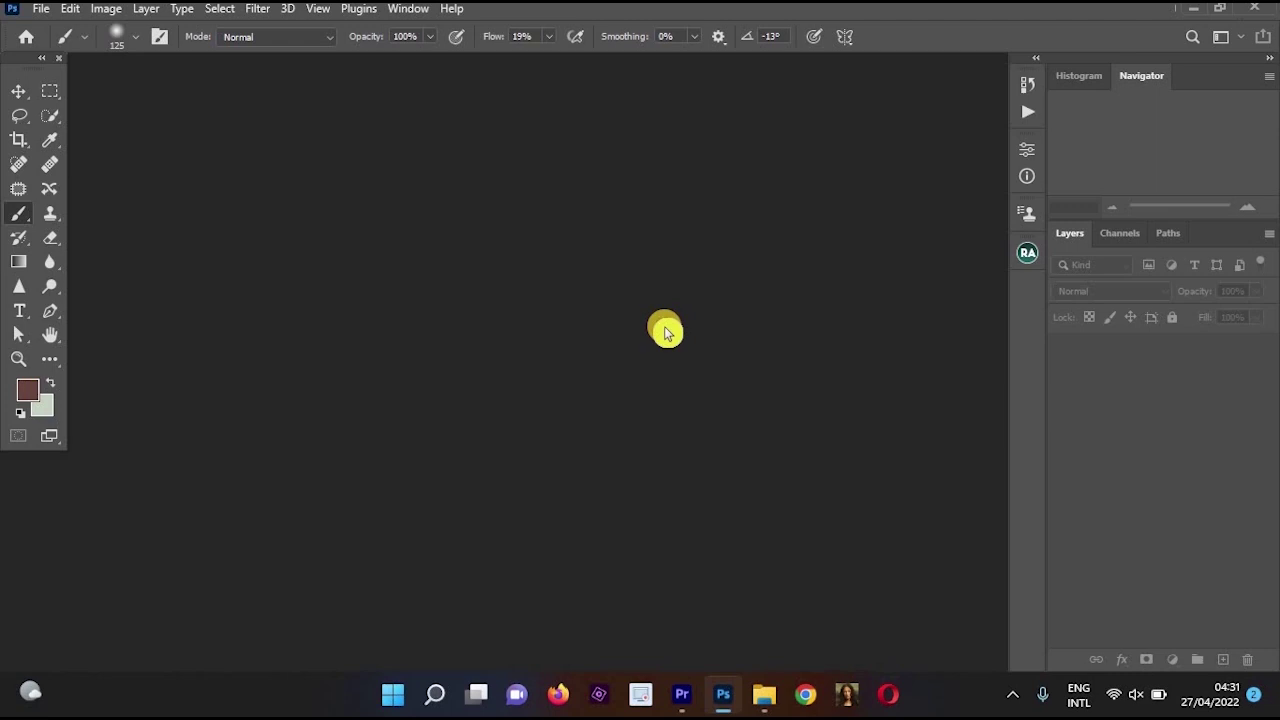
double_click(423, 331)
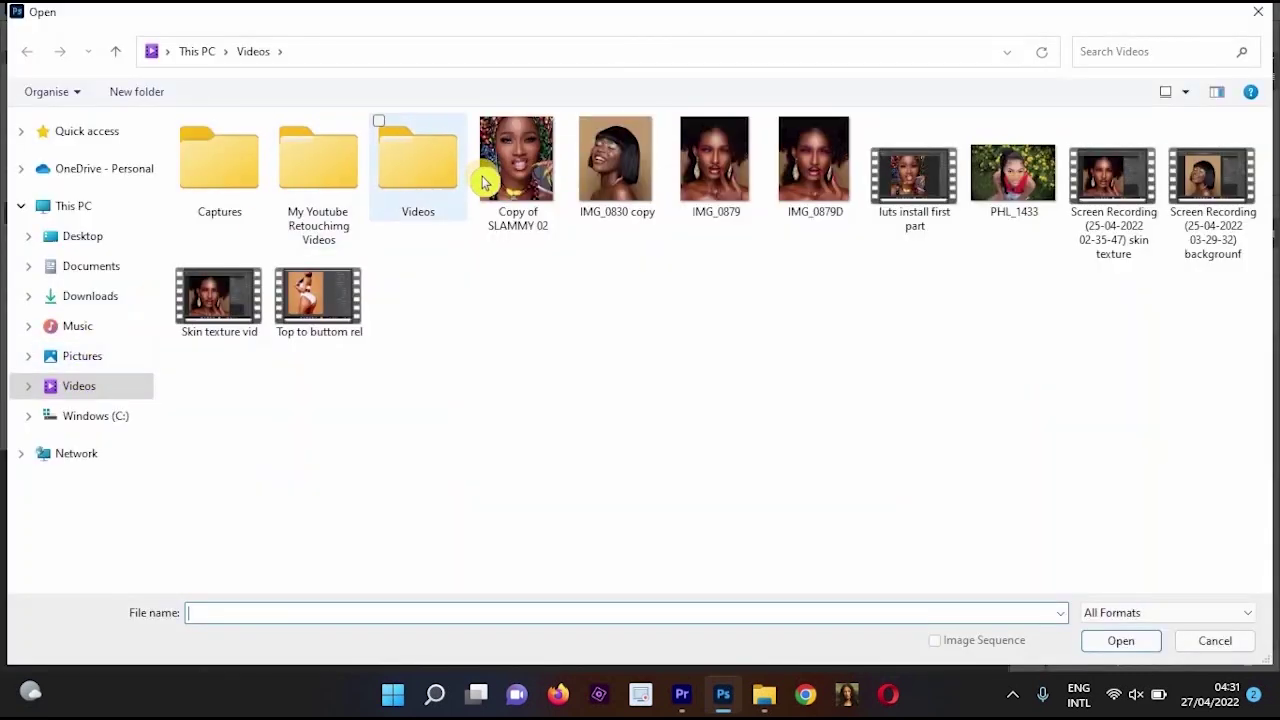
left_click(512, 170)
left_click(1020, 168, "ctrl")
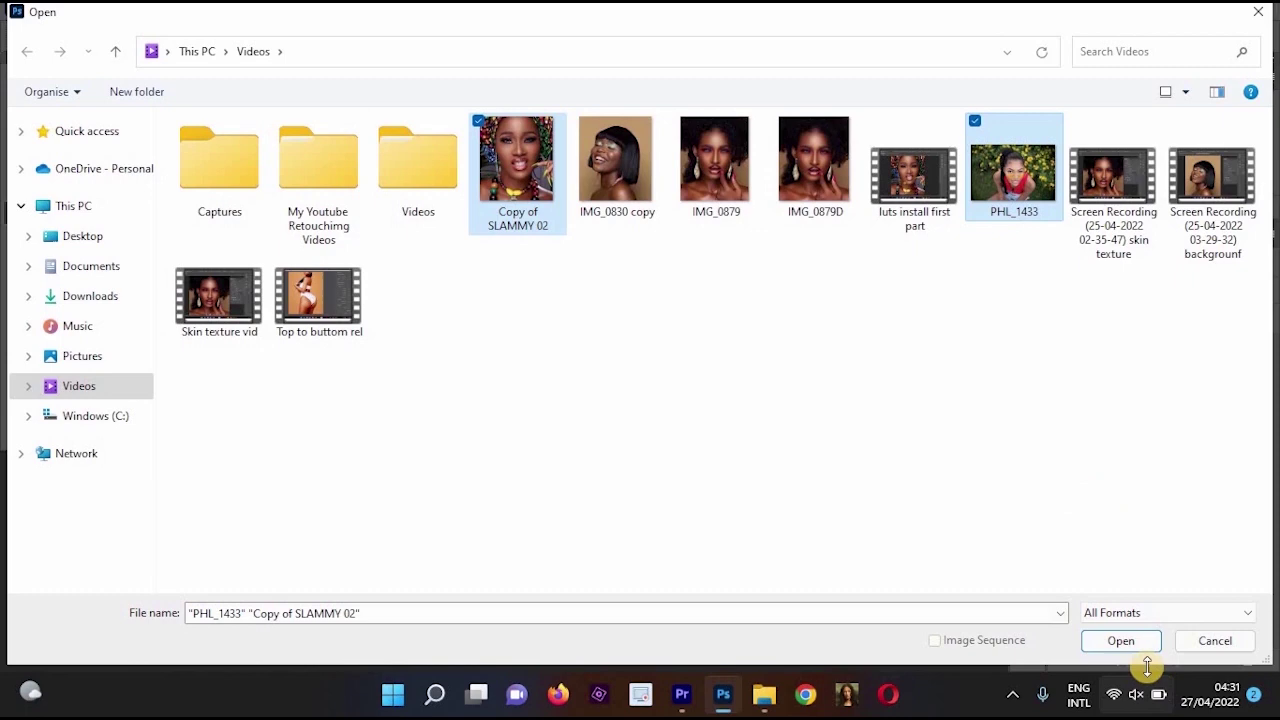
left_click(1124, 641)
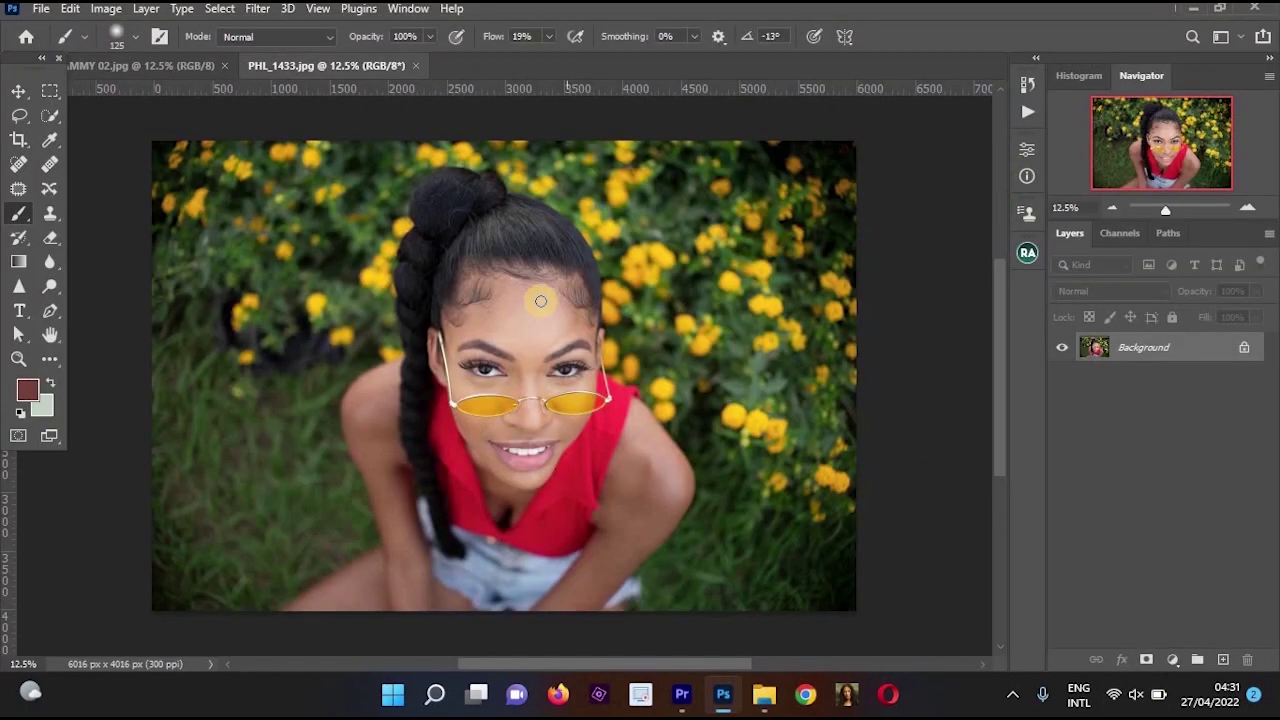
Bring PHL_1433.jpg to the front and add a Color Lookup adjustment layer above its Background.
key("ctrl+Tab")
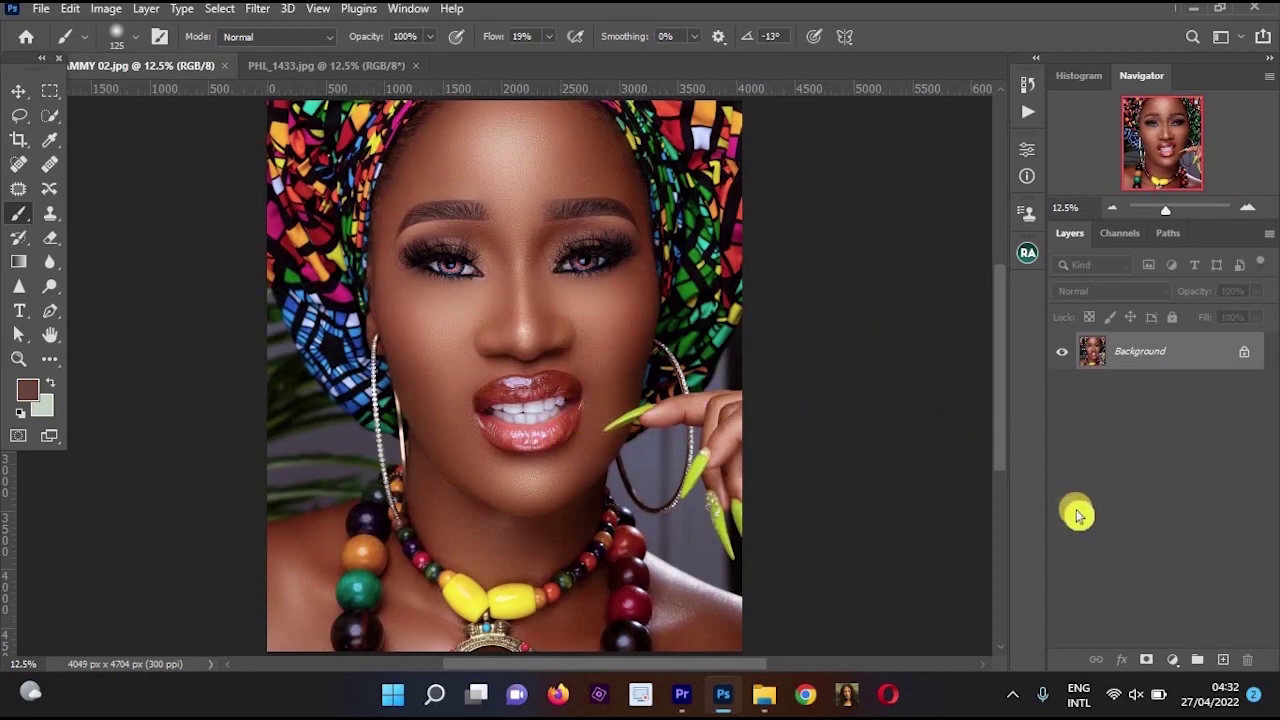
left_click(385, 66)
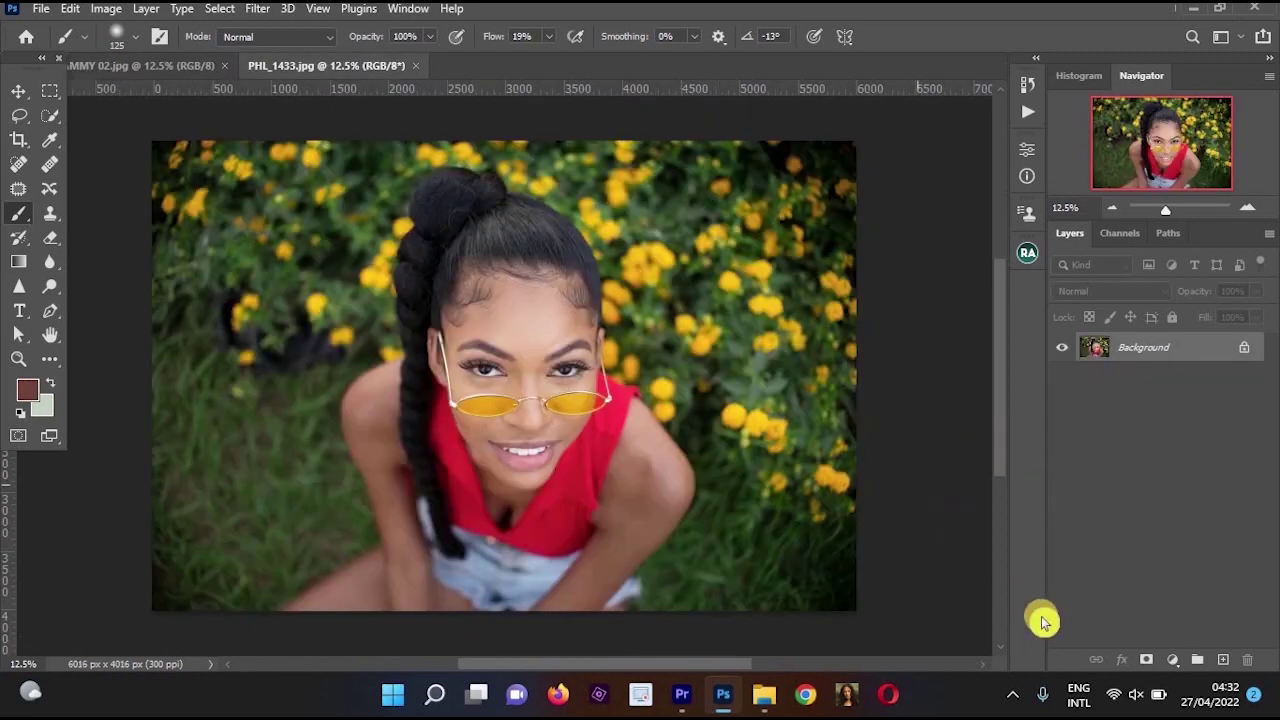
left_click(1179, 663)
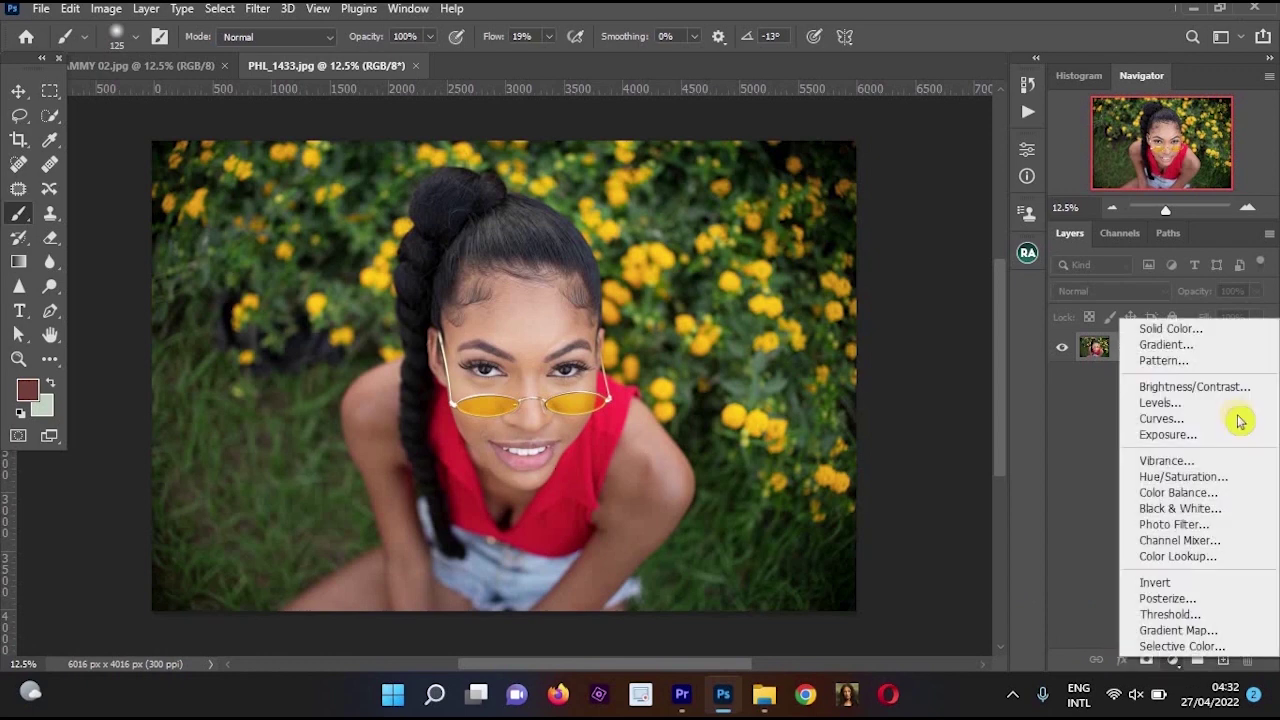
left_click(1212, 558)
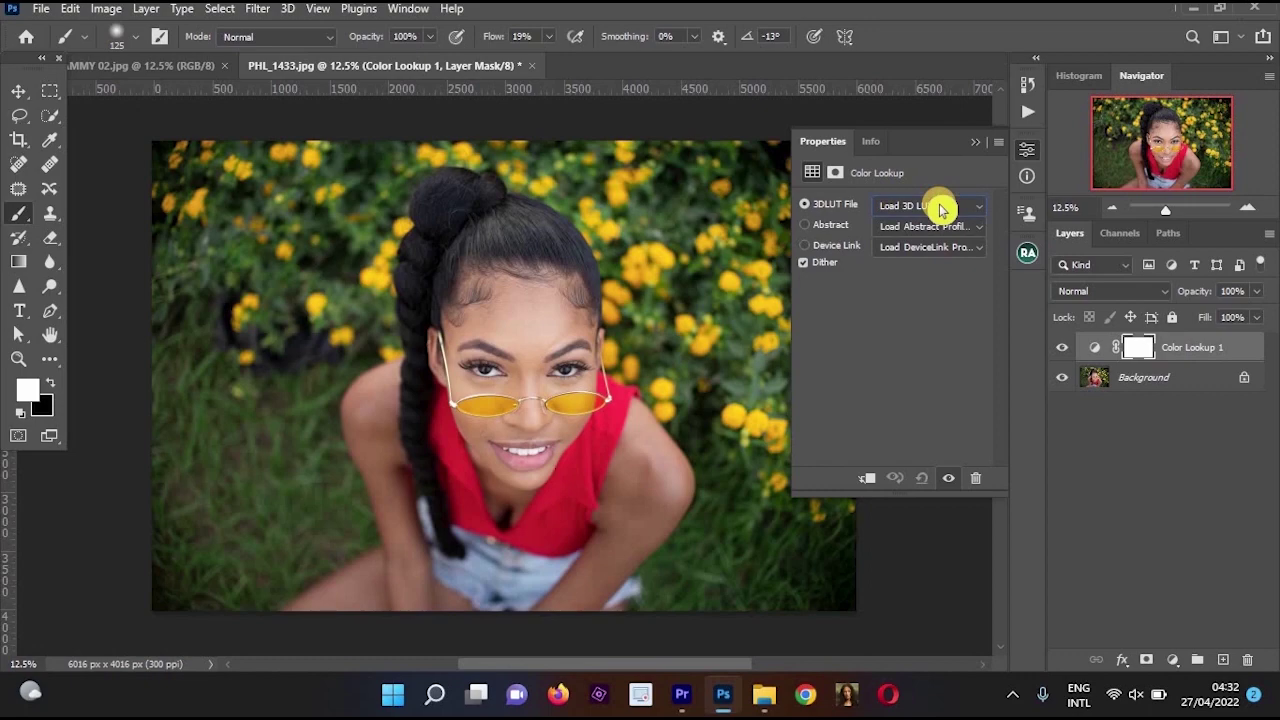
Look through the installed 3D LUTs of the Color Lookup layer and apply Blackmagic Deep Colors.cube.
left_click(940, 208)
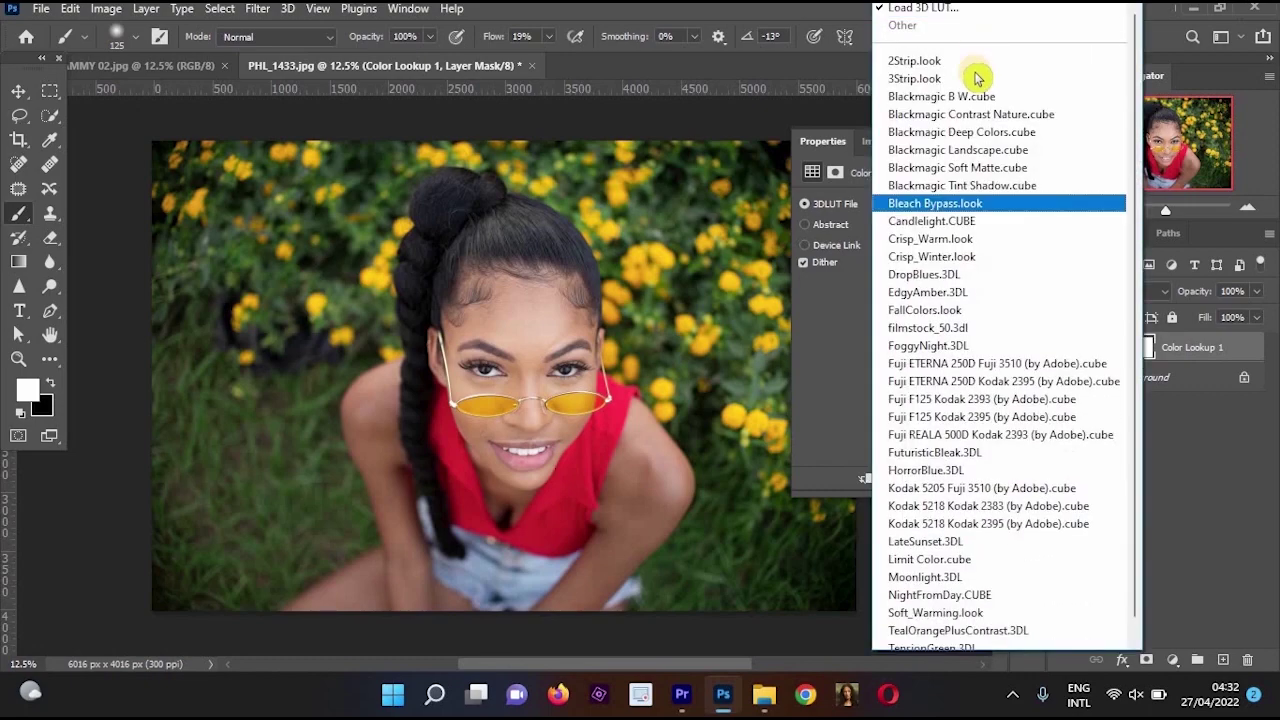
left_click(853, 341)
left_click(938, 200)
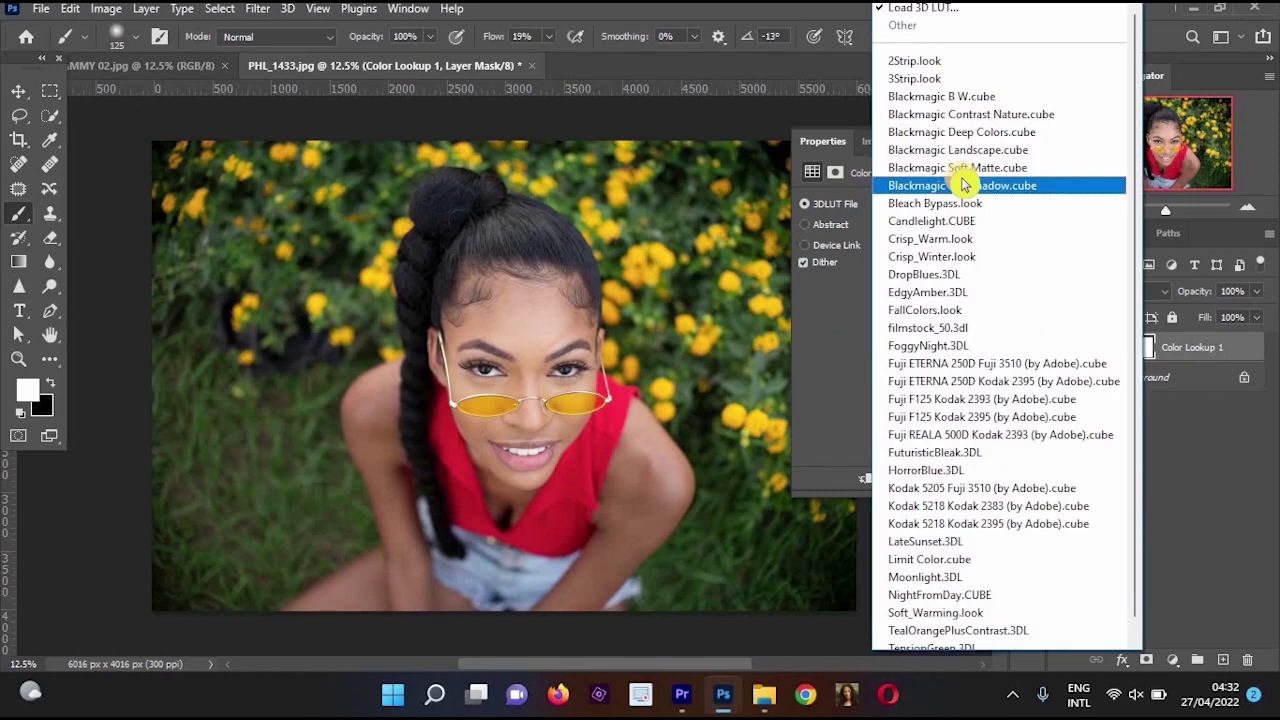
scroll(1000, 370, "down", 1)
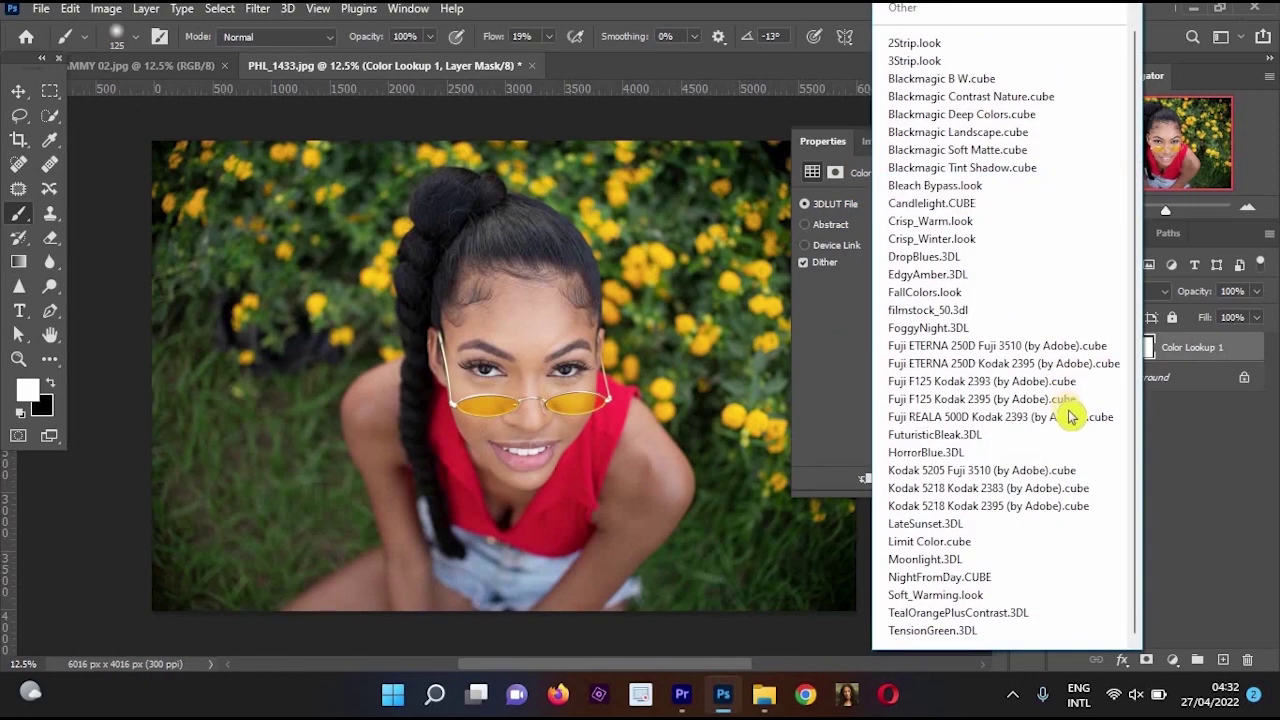
left_click(992, 114)
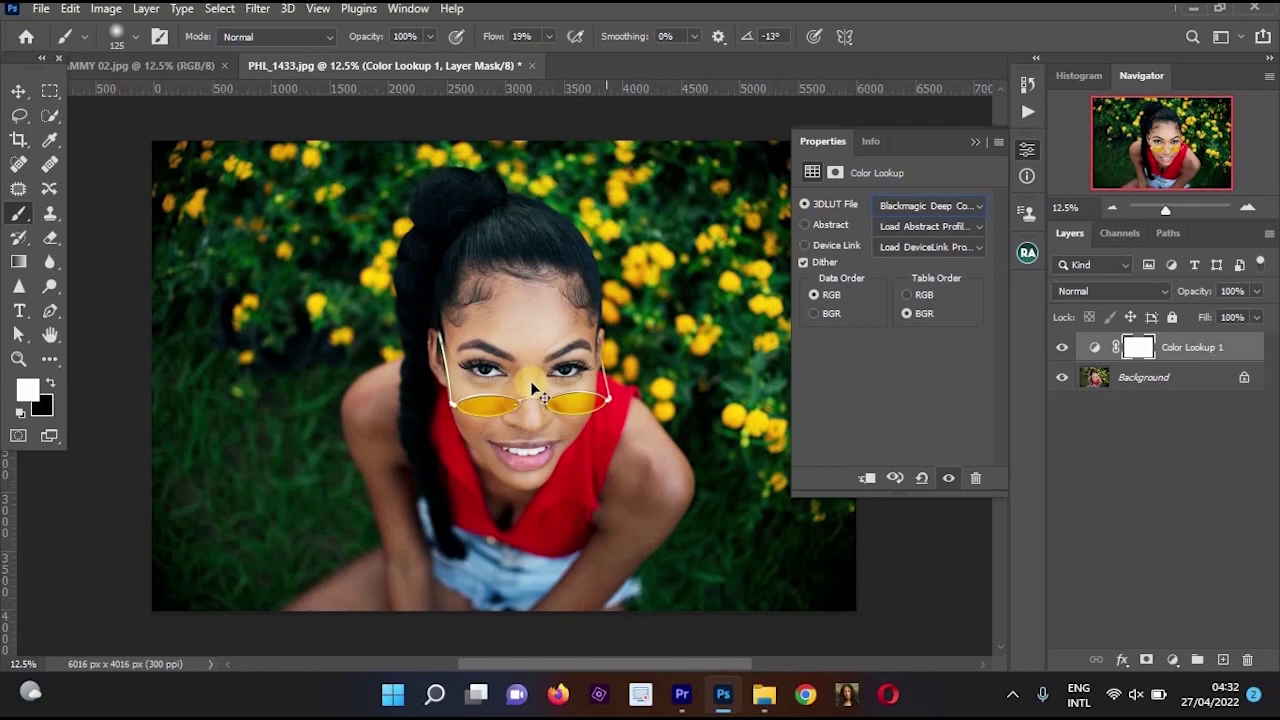
Examine the woman's face up close and compare the portrait with and without the Deep Colors lookup.
left_click(565, 353, "ctrl")
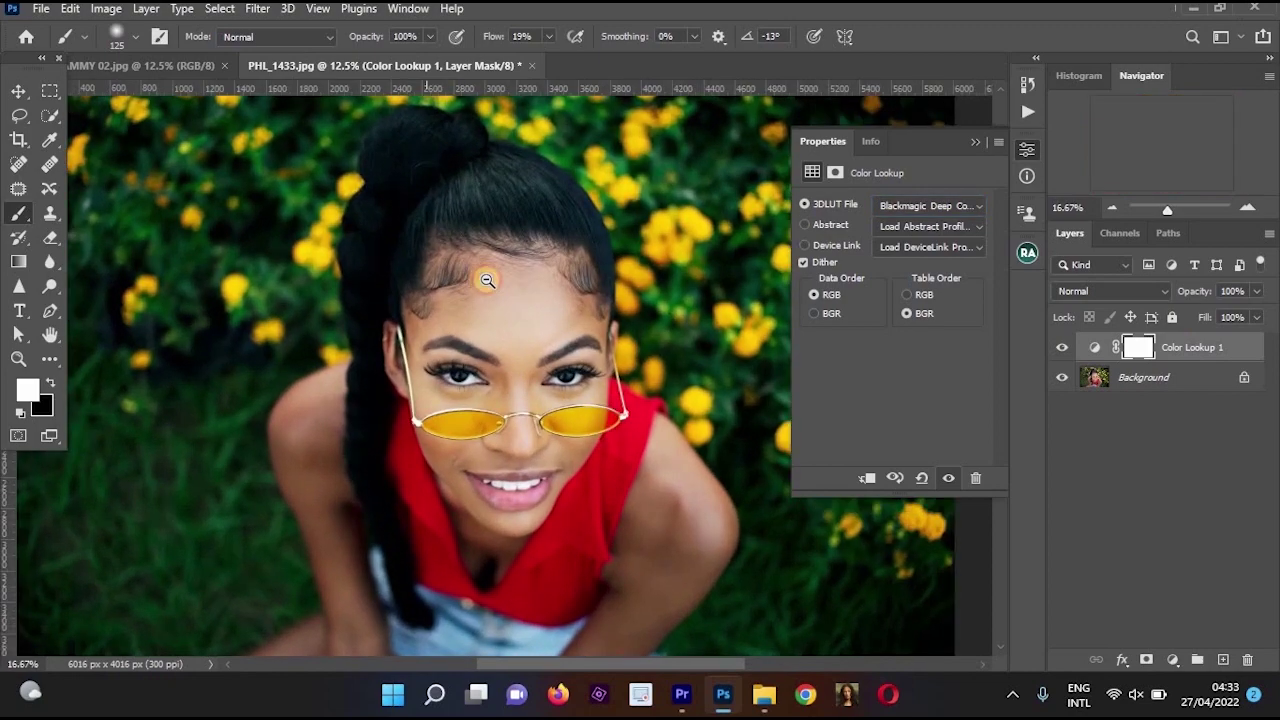
left_click(487, 280, "ctrl+alt")
left_click(517, 197, "ctrl+alt")
key("ctrl+plus")
key("ctrl+plus")
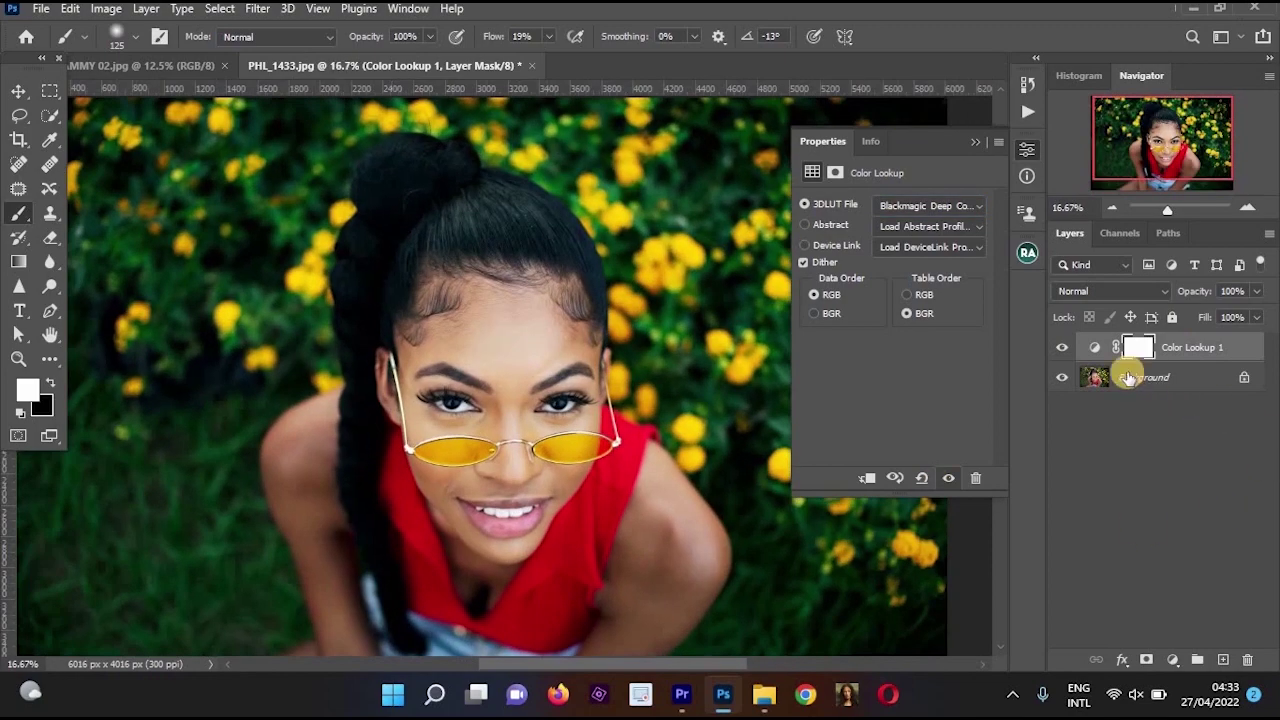
left_click(1062, 347)
left_click(1062, 347)
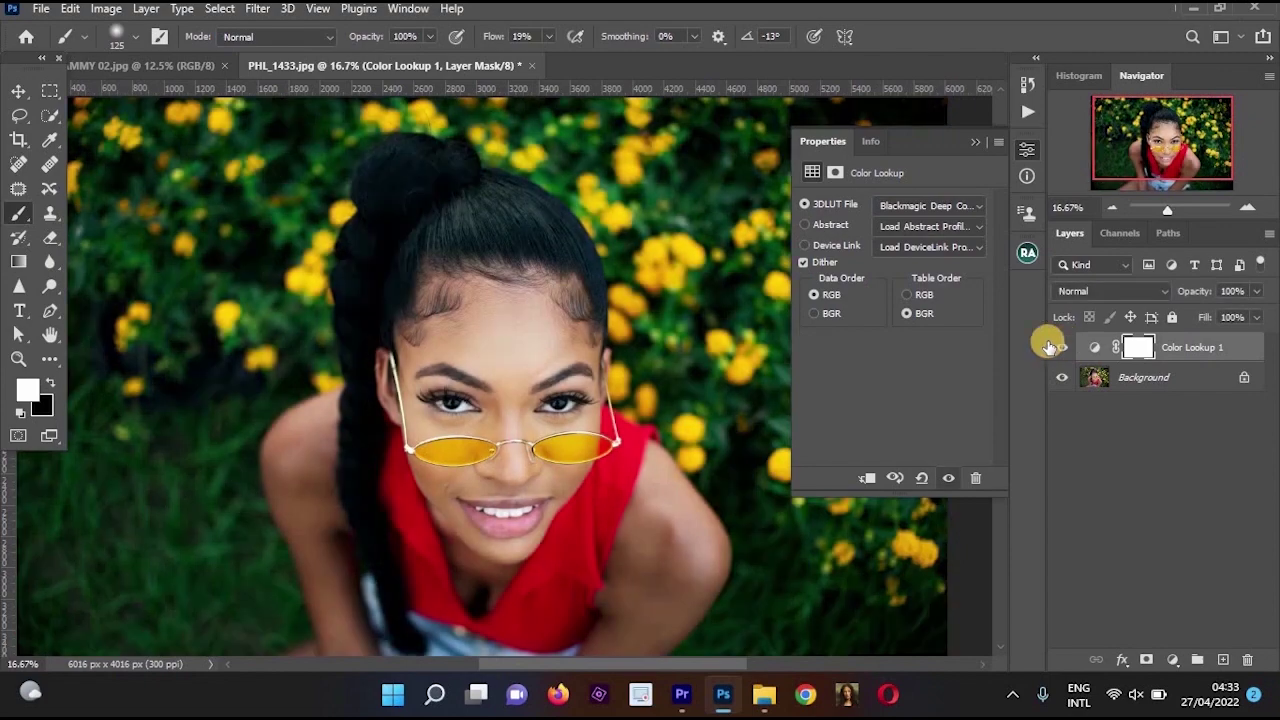
Switch the Color Lookup layer to Blackmagic Tint Shadow.cube and compare the portrait with and without it.
key("ctrl+minus")
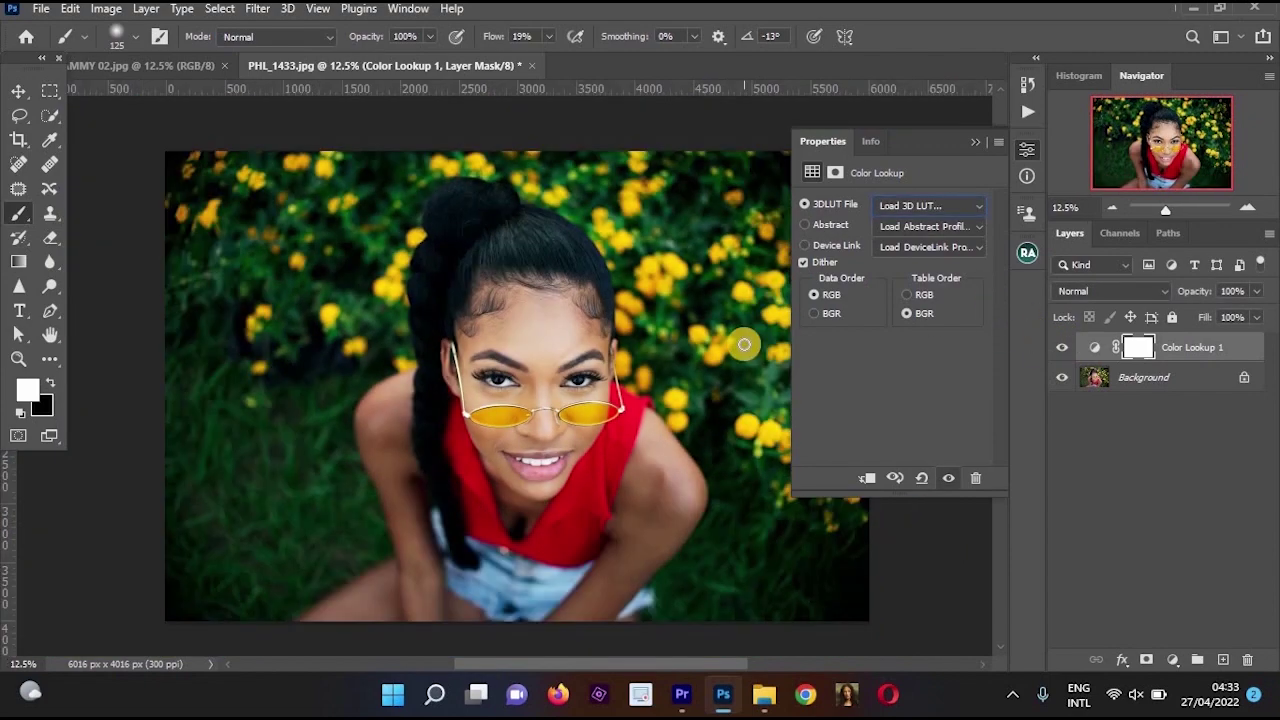
left_click(918, 206)
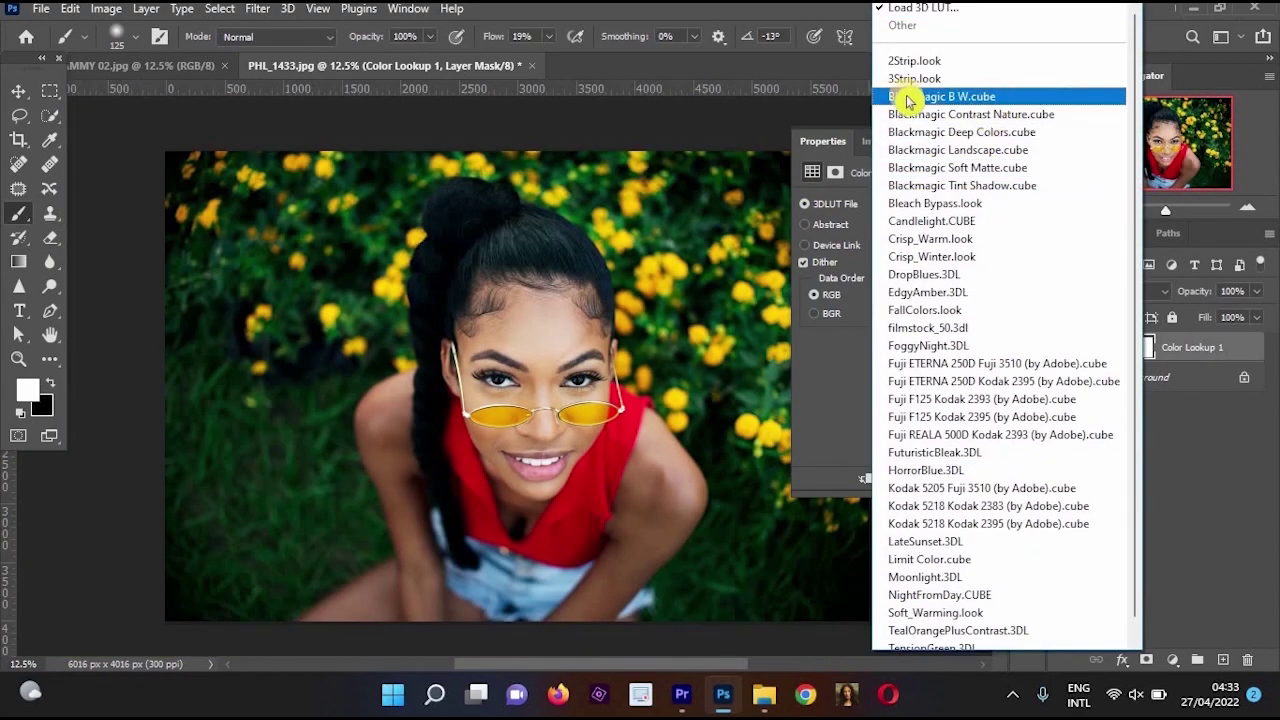
left_click(988, 186)
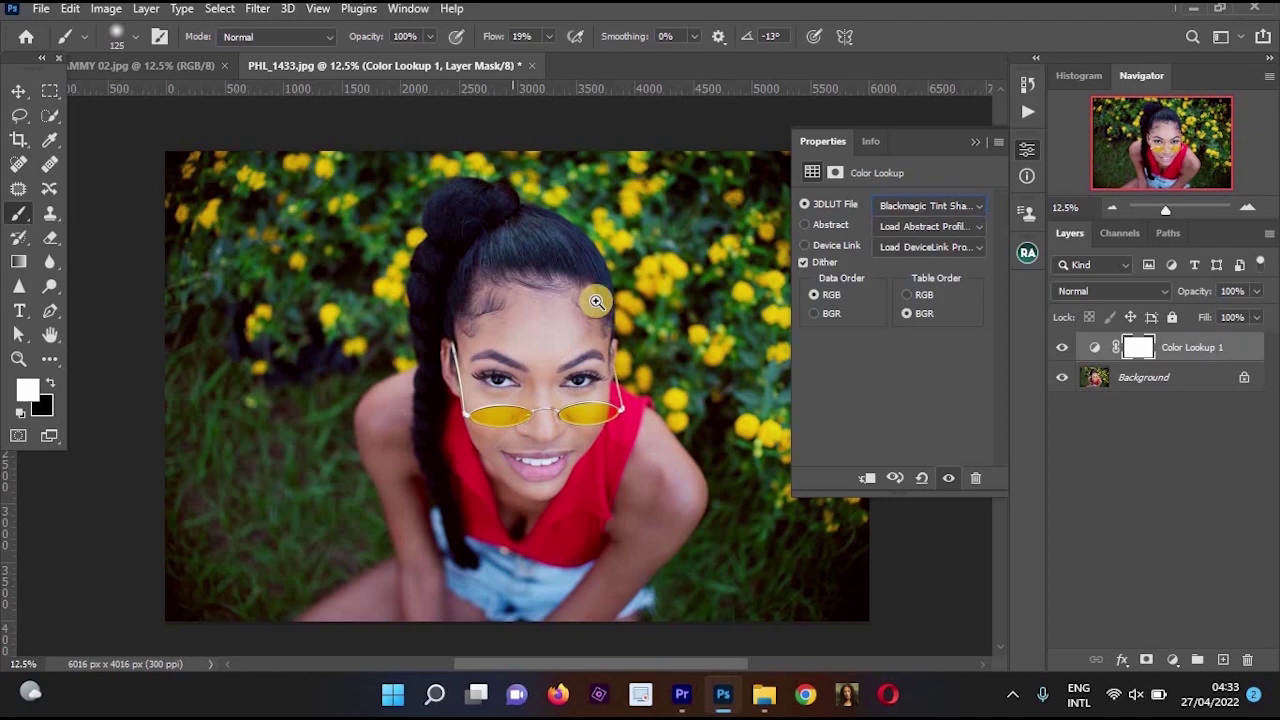
key("ctrl+plus")
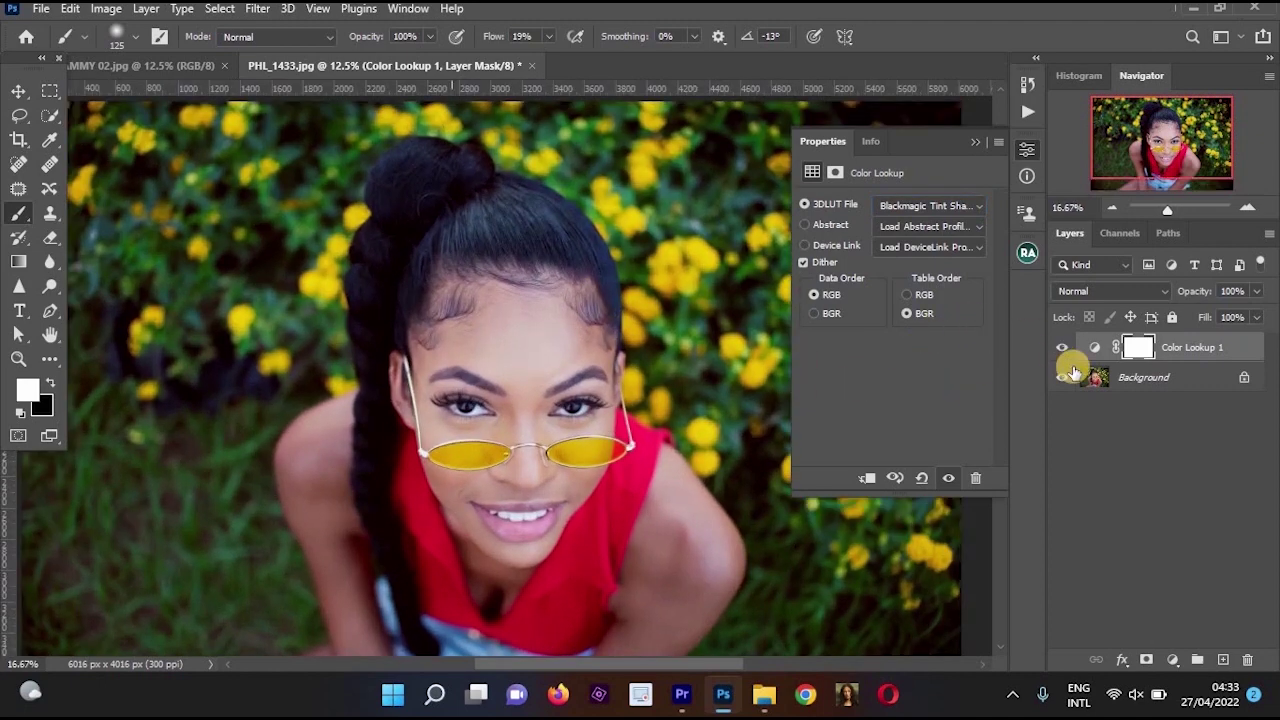
left_click(1062, 347)
left_click(1062, 347)
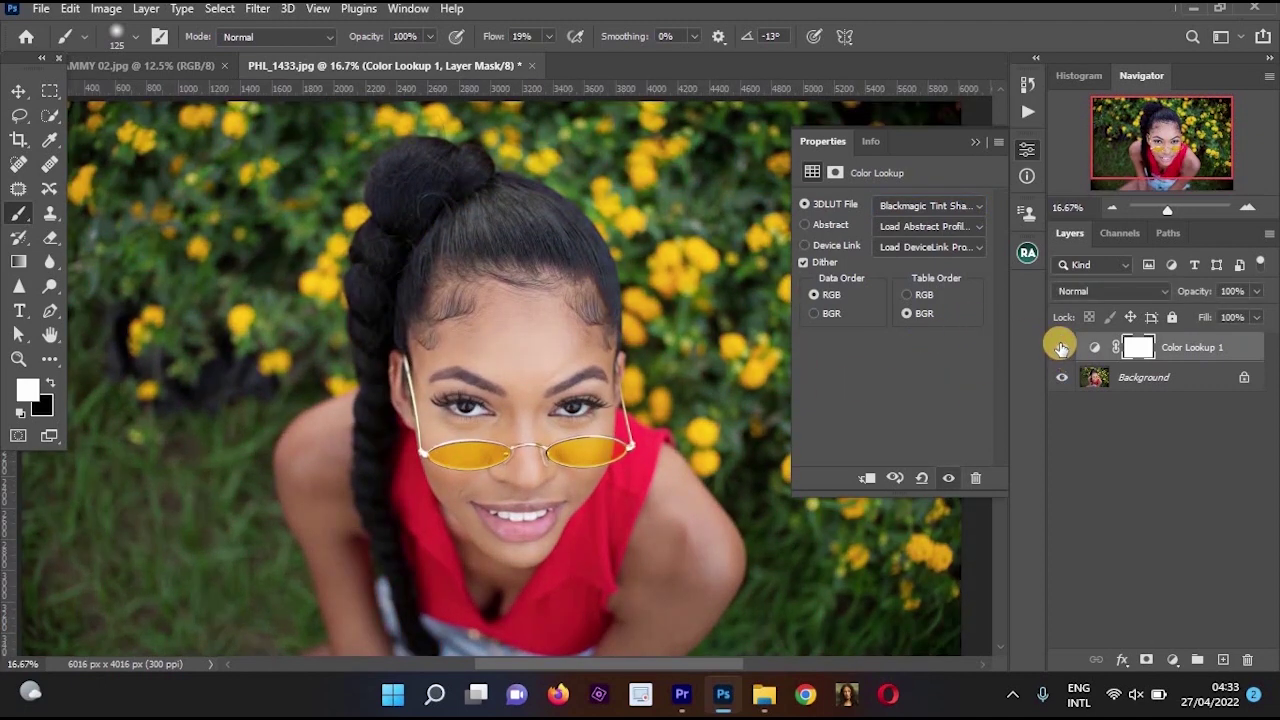
Set the Color Lookup layer's 3D LUT to Blackmagic B W.cube and compare the portrait before and after.
left_click(888, 205)
scroll(977, 143, "down", 3)
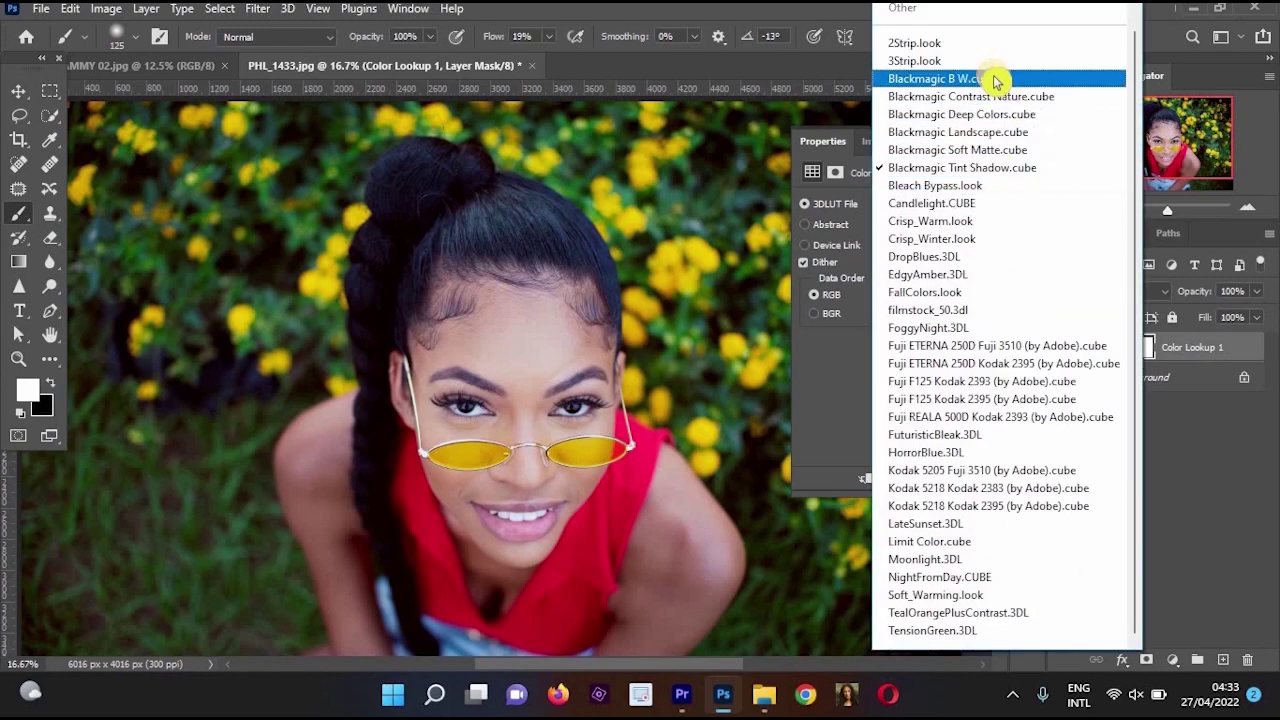
left_click(1010, 80)
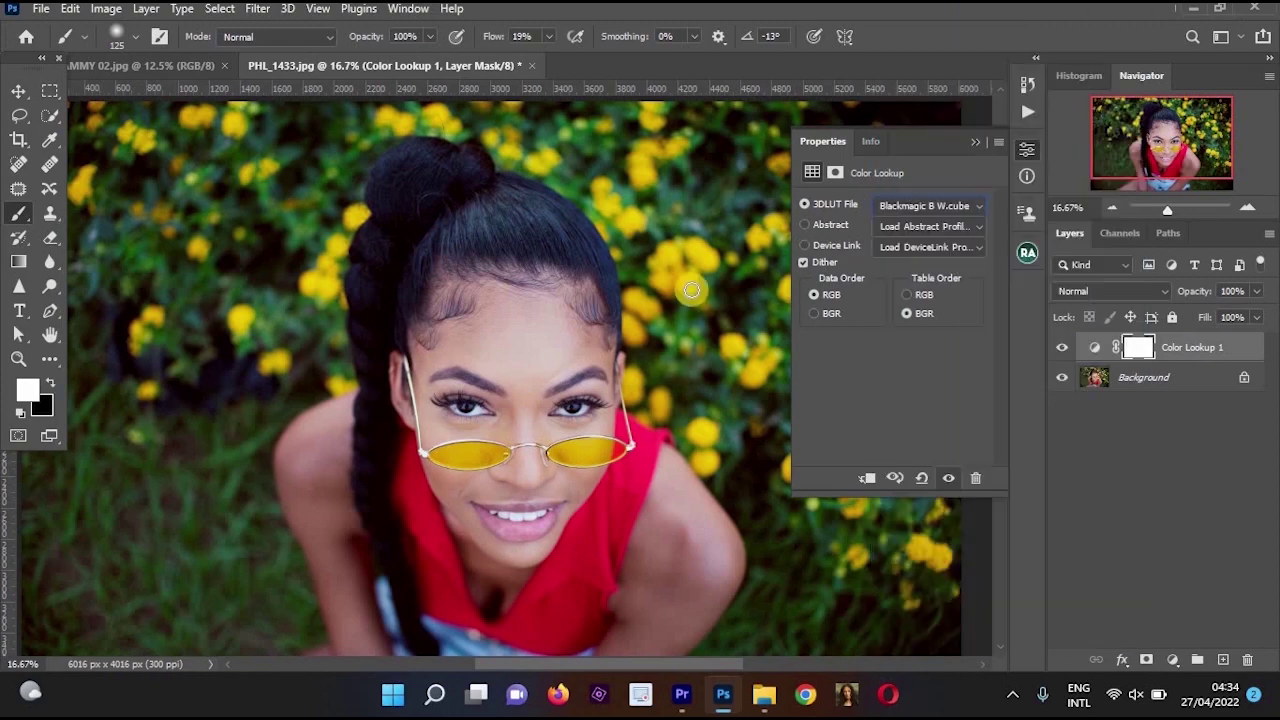
key("ctrl+minus")
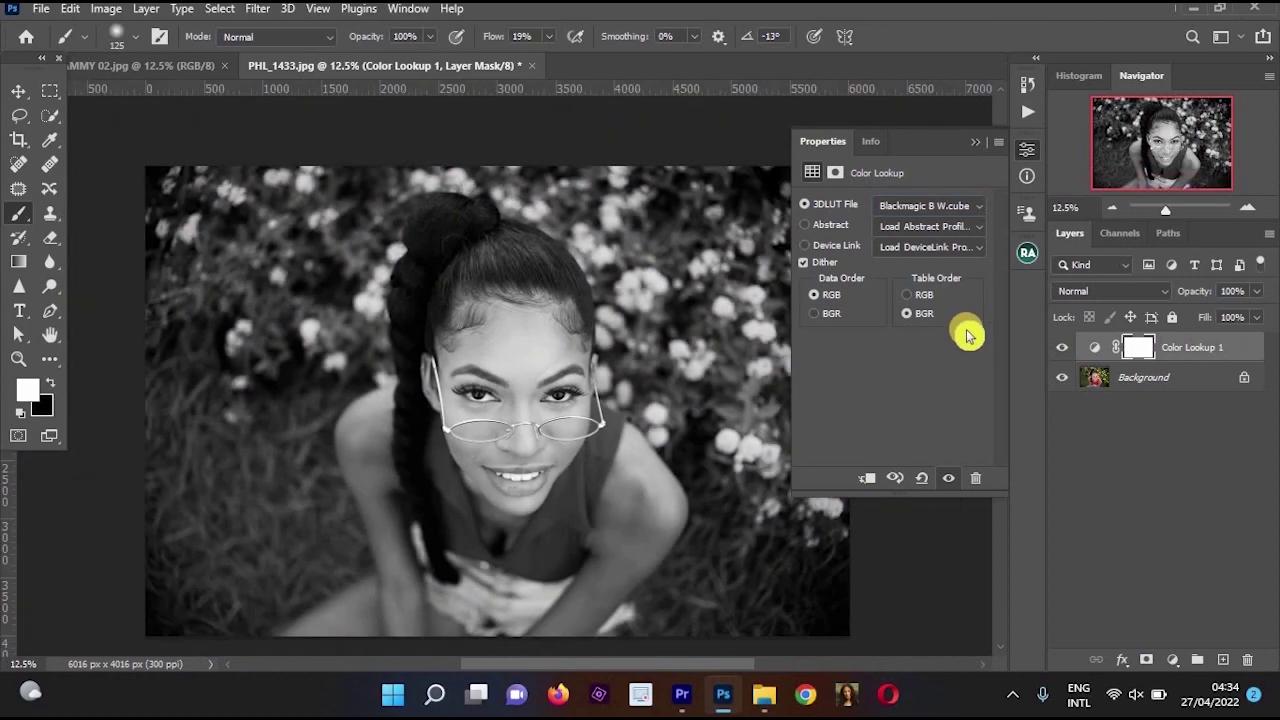
left_click(1062, 348)
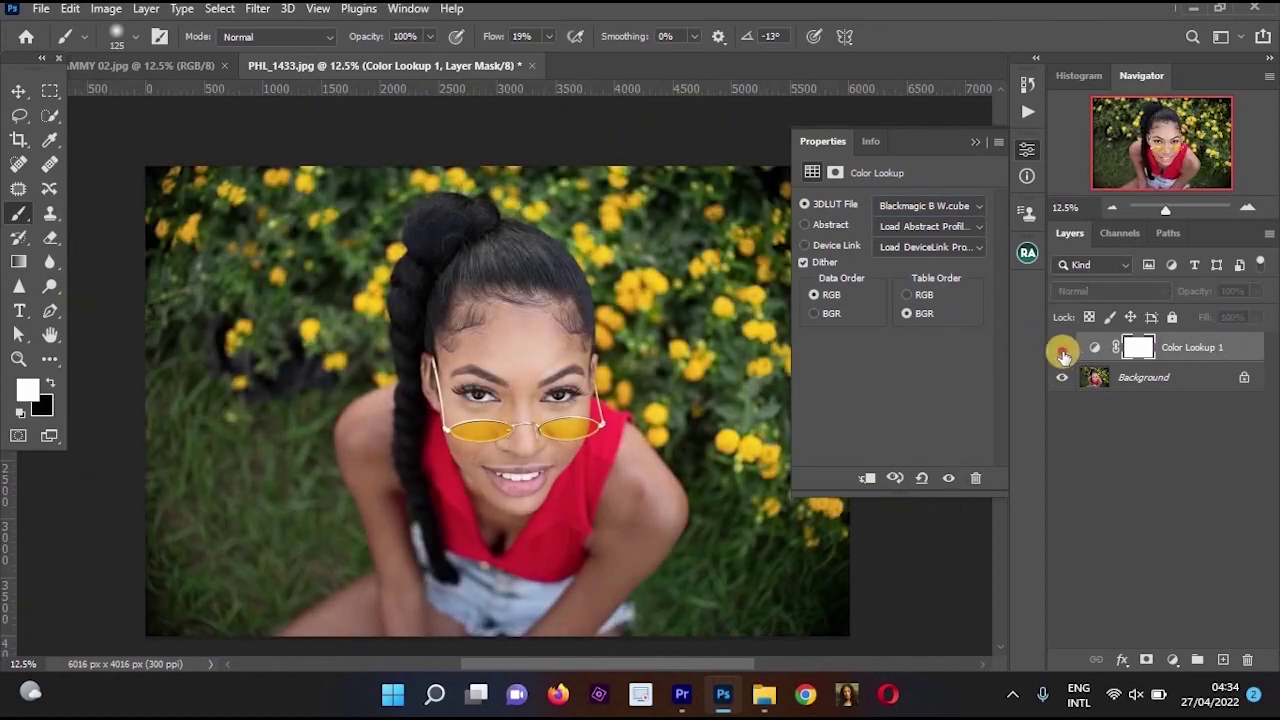
left_click(1062, 348)
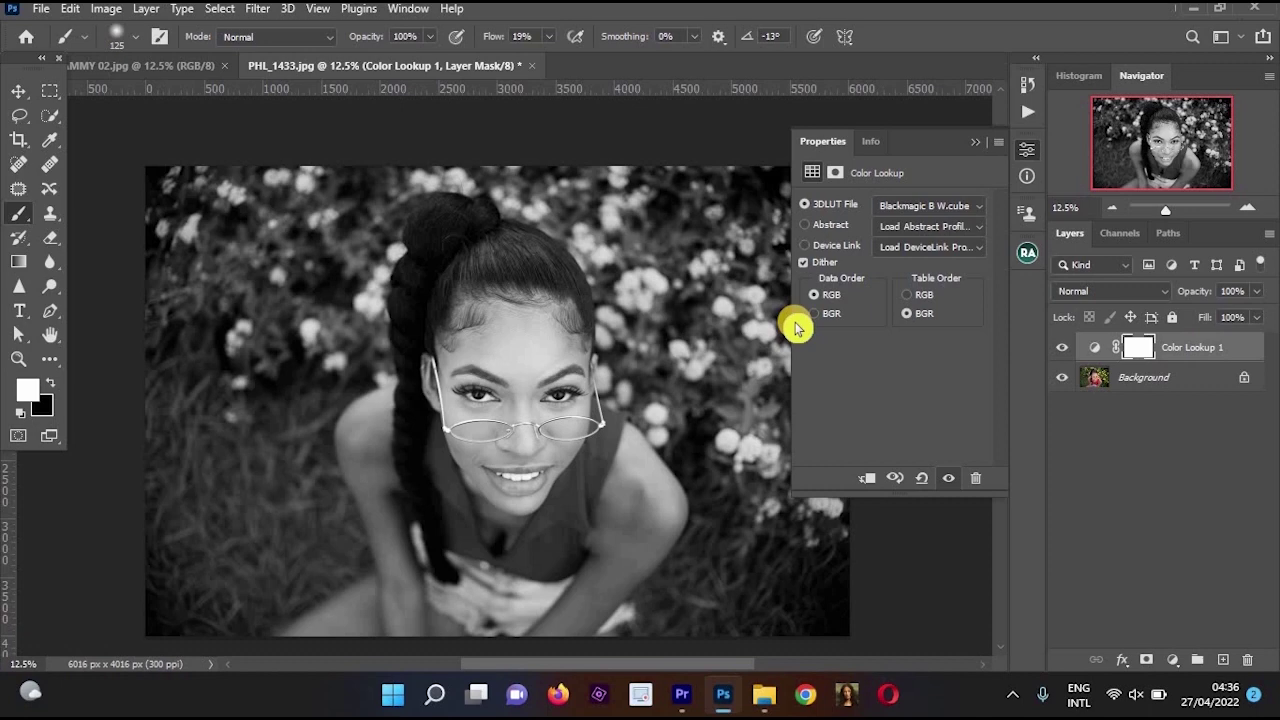
Quit Photoshop without saving the changes to PHL_1433.jpg.
left_click(1254, 7)
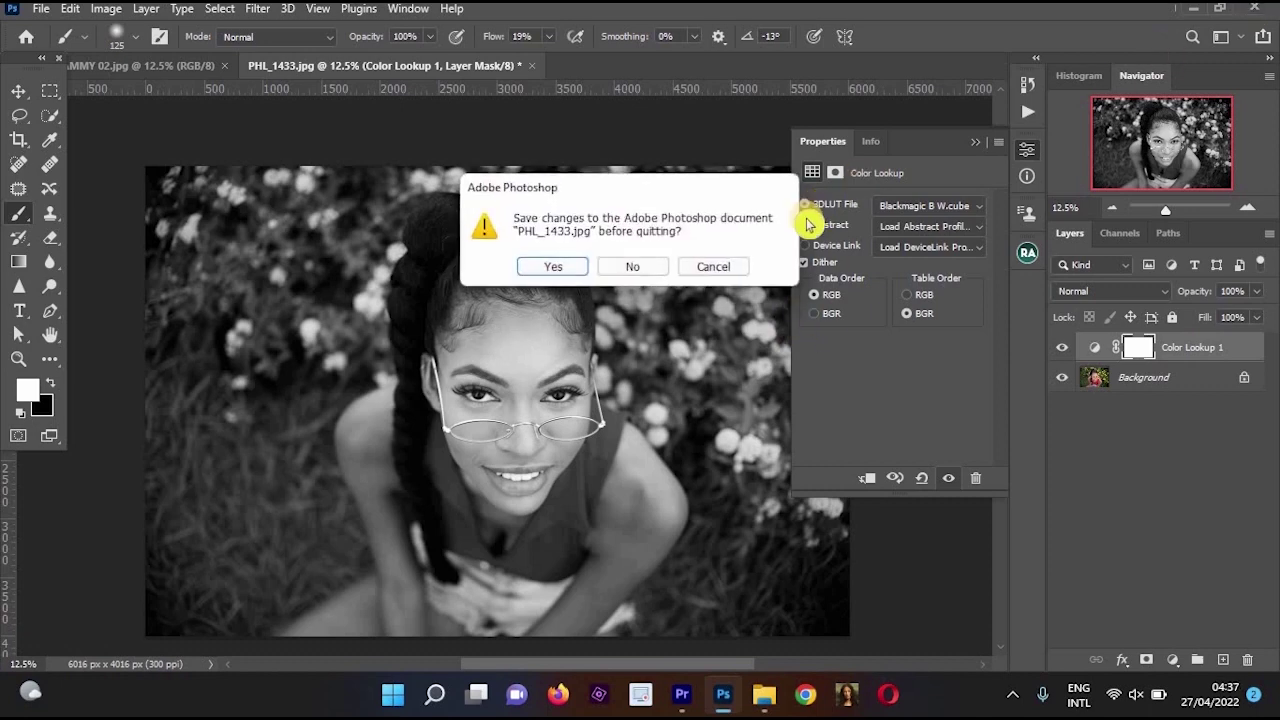
left_click(636, 272)
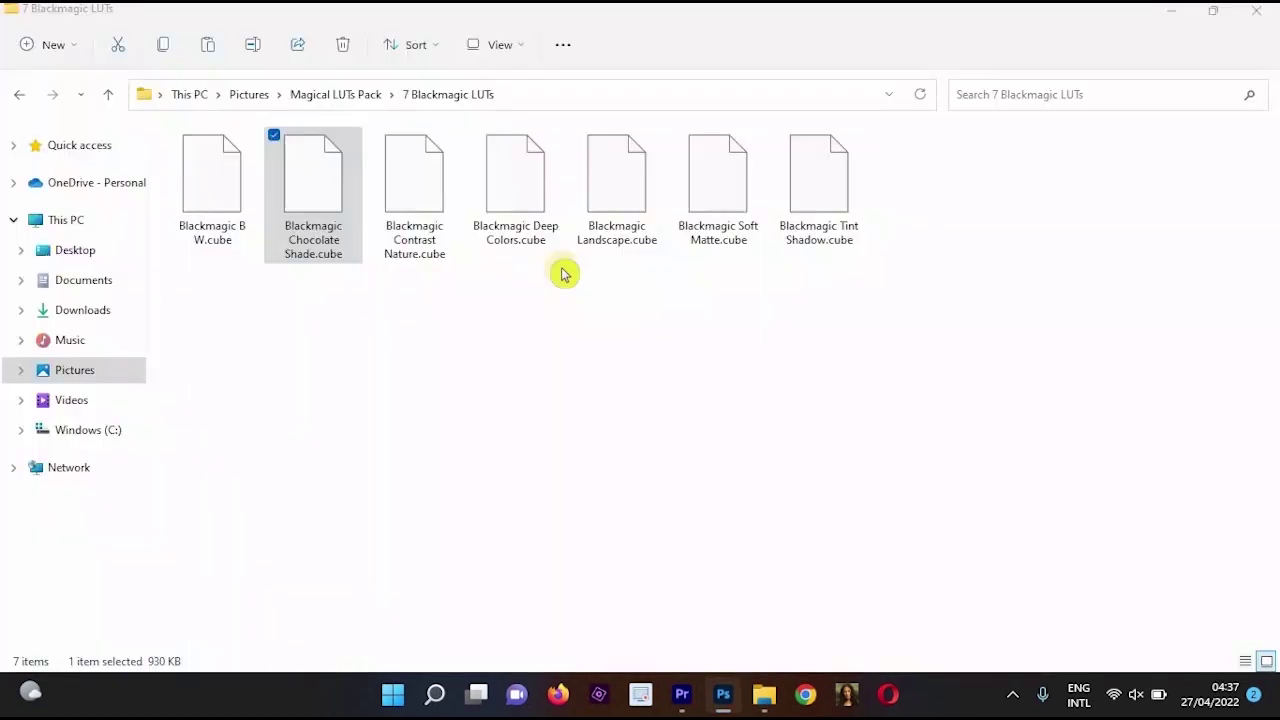
Switch to Premiere Pro and show the Lumetri Color panel for the INSTA REDUCE COLOR clip.
left_click(680, 695)
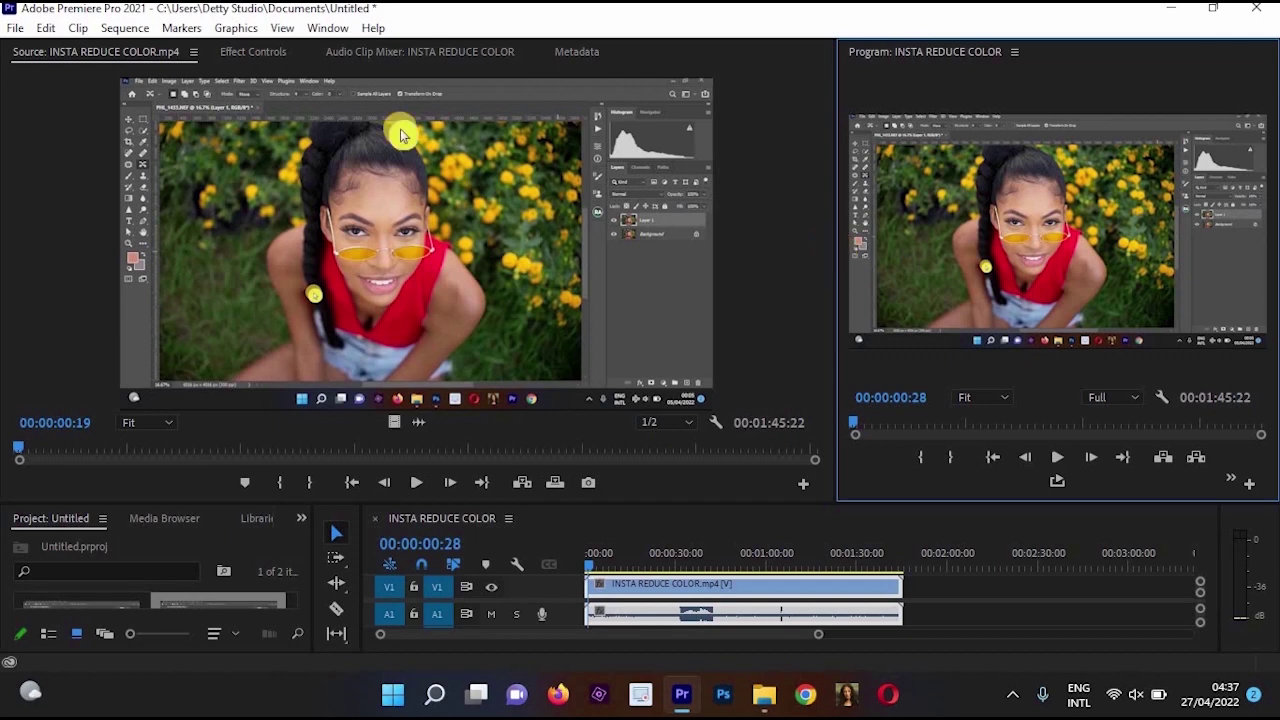
left_click(338, 36)
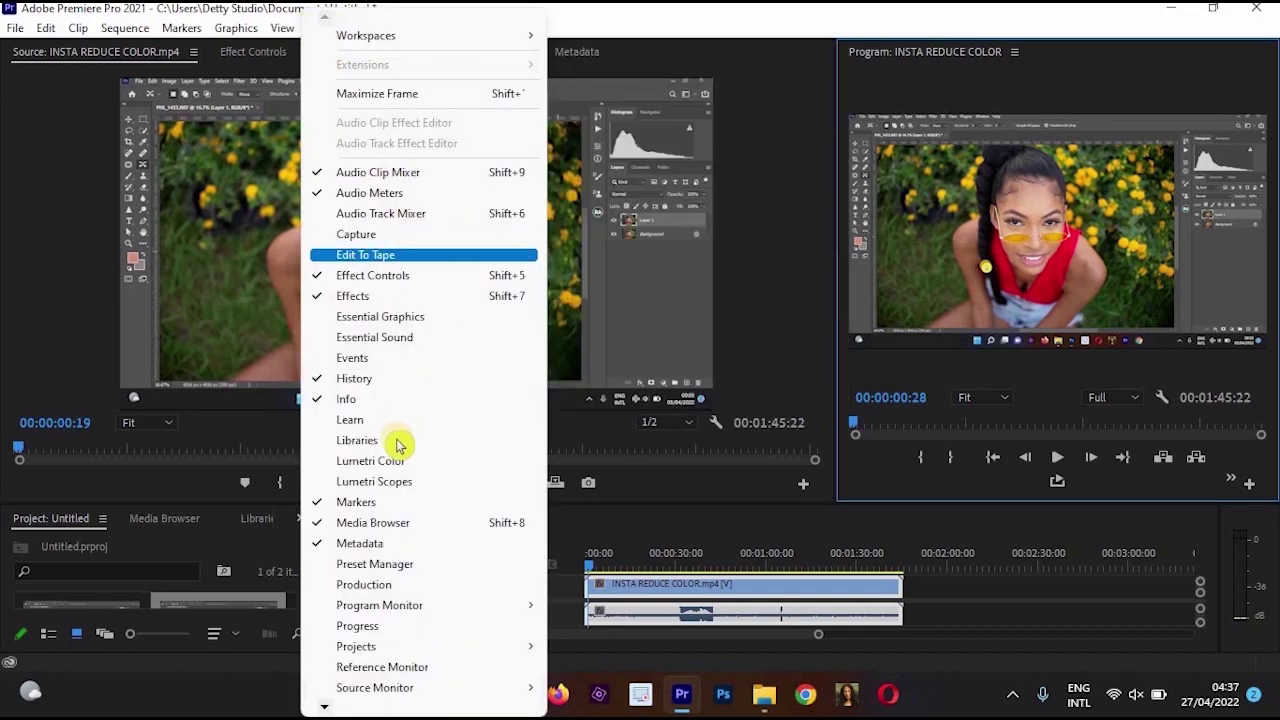
left_click(403, 463)
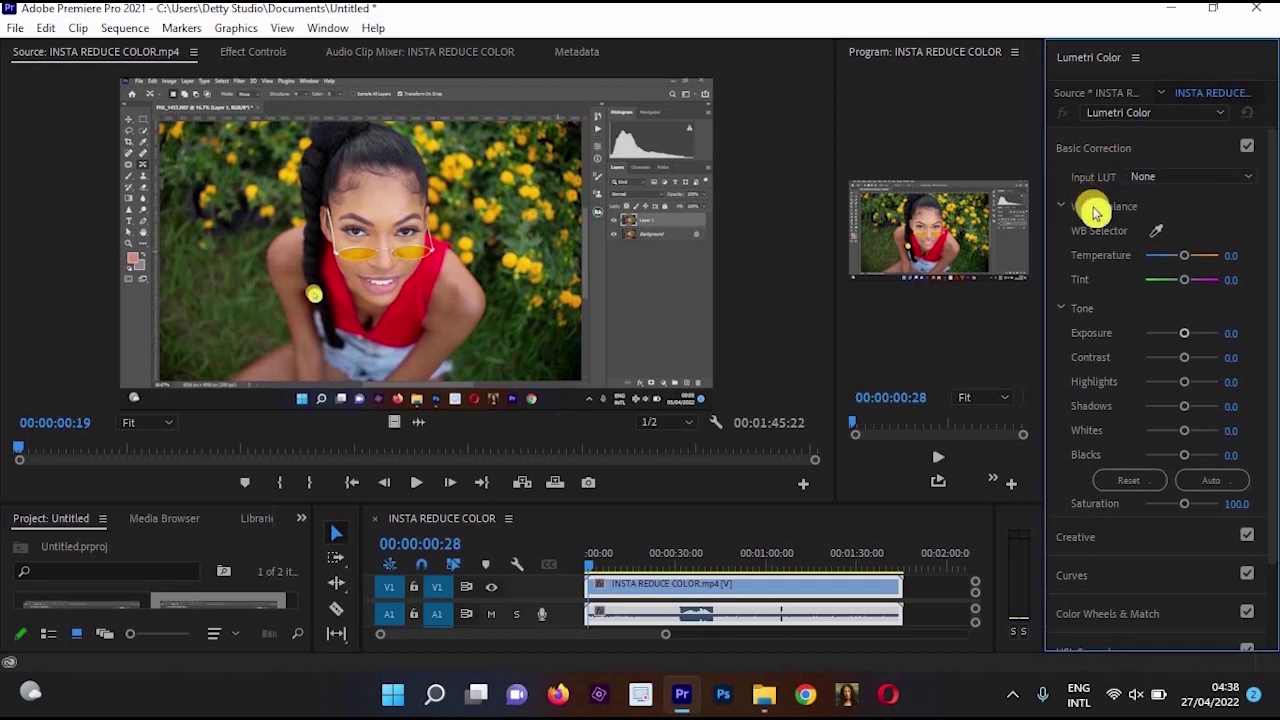
Load a Color Grading Vibrant LUT from Pictures > Magical LUTs Pack as the clip's Input LUT in Basic Correction.
left_click(1158, 181)
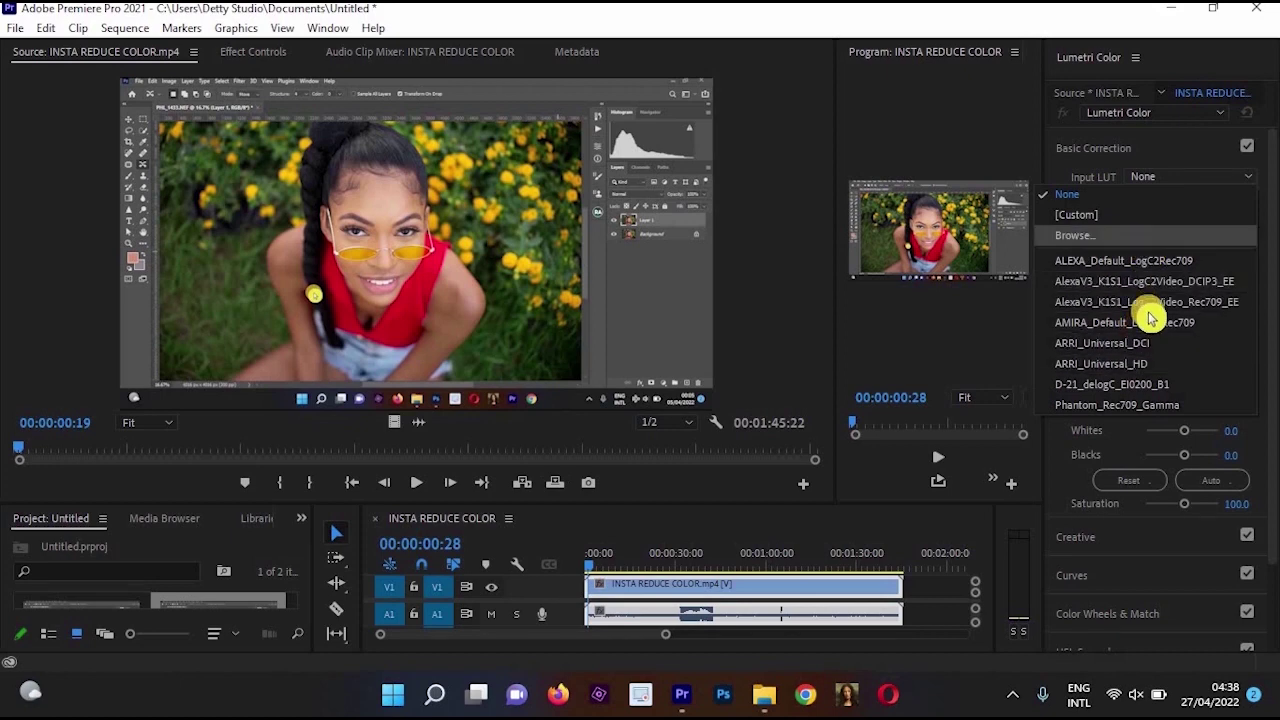
left_click(1075, 235)
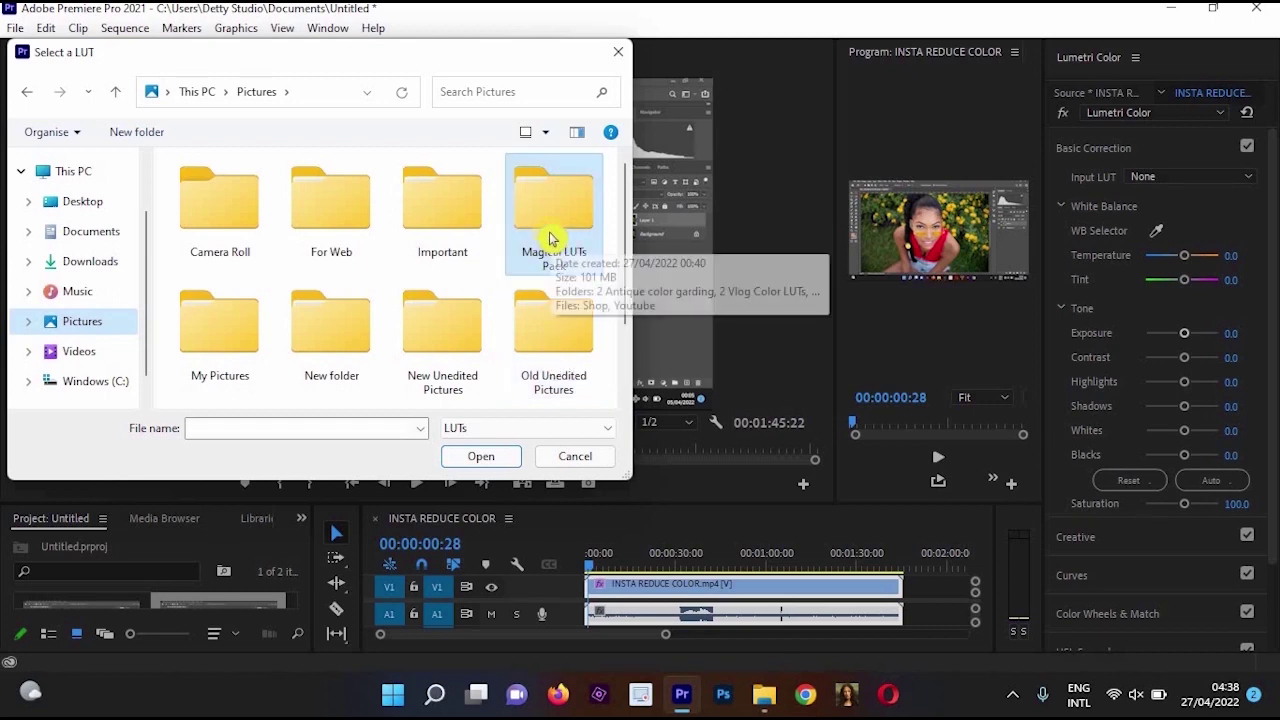
double_click(546, 243)
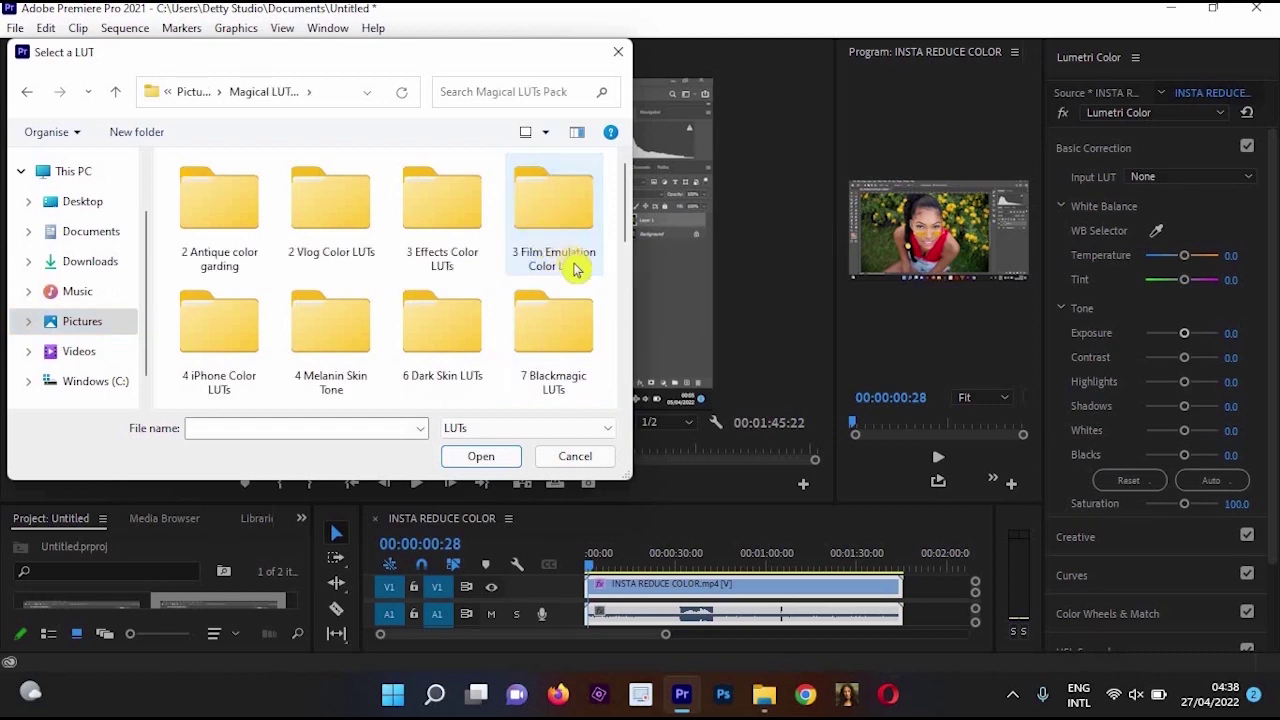
scroll(510, 279, "down", 2)
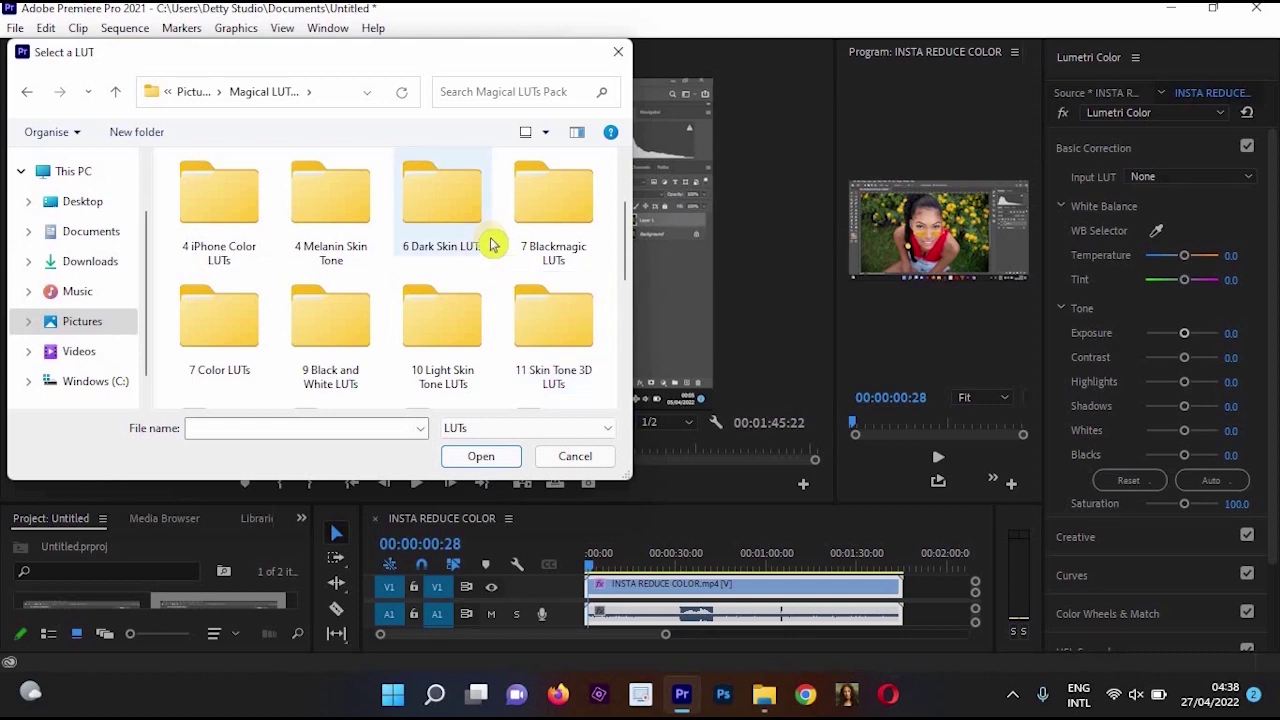
scroll(486, 337, "down", 3)
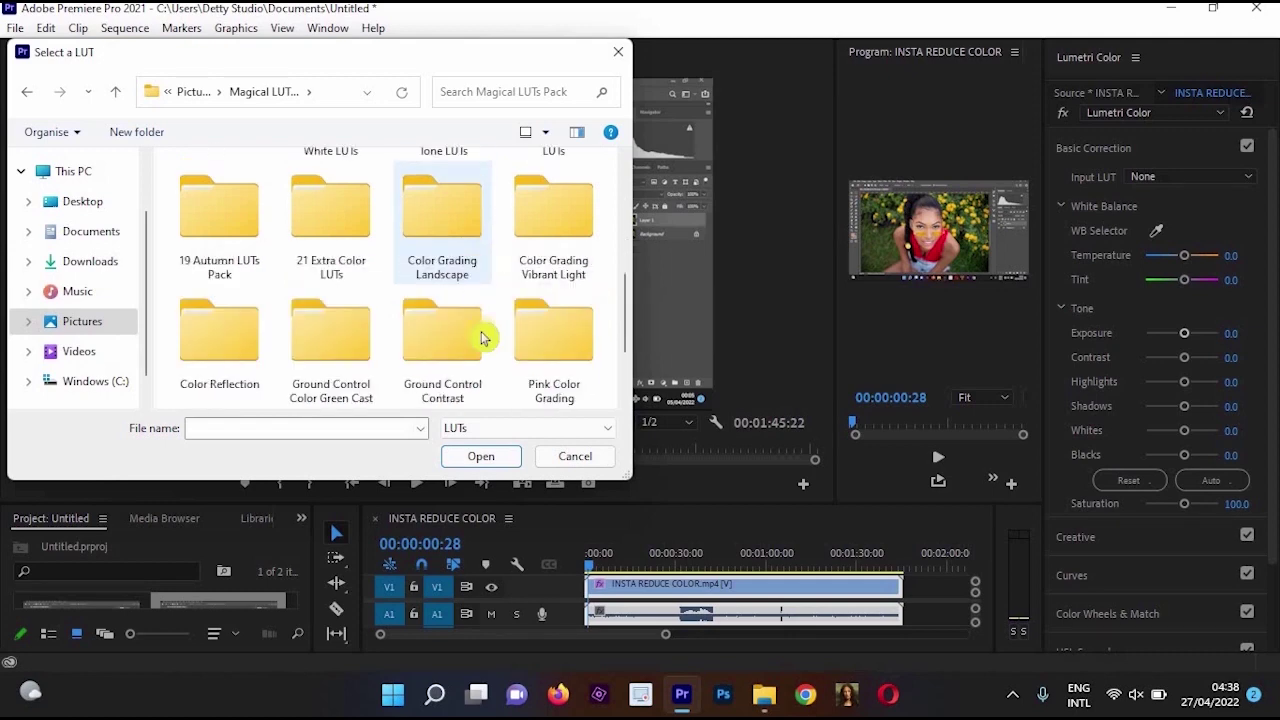
double_click(452, 265)
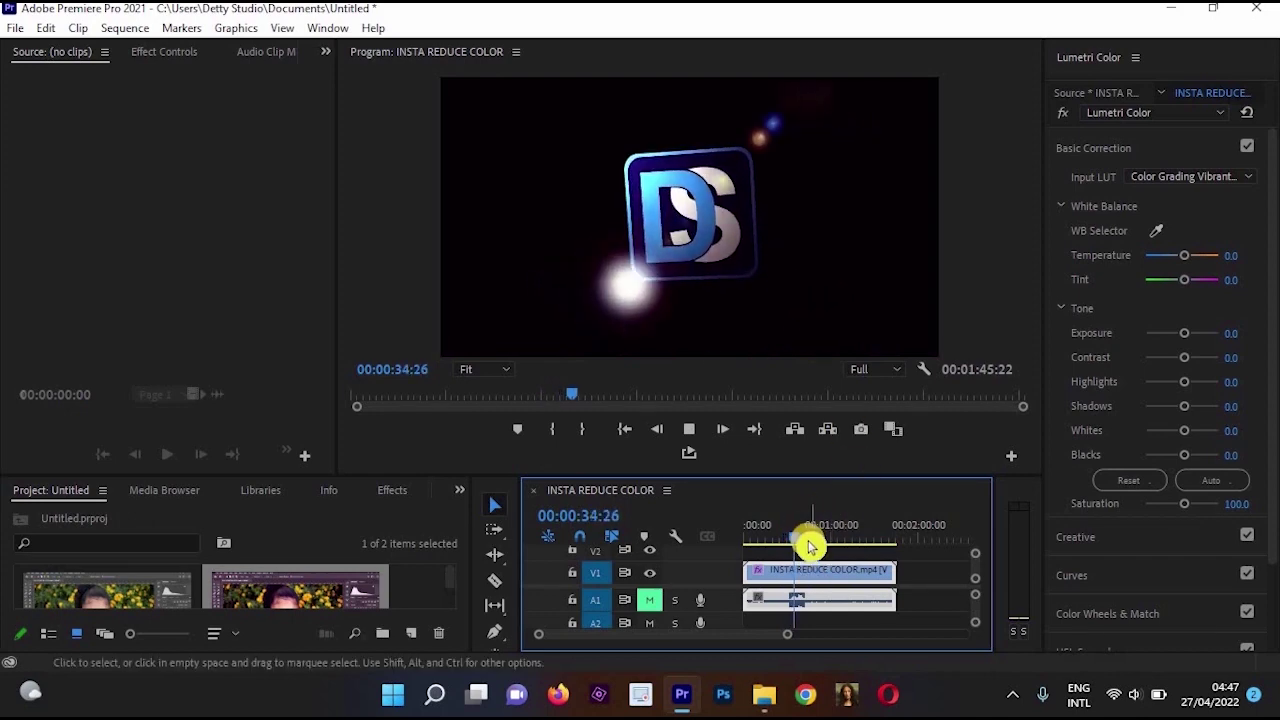
Preview the graded clip at about 00:00:57:11 and look over the Basic Correction settings.
left_click_drag(803, 520, 822, 524)
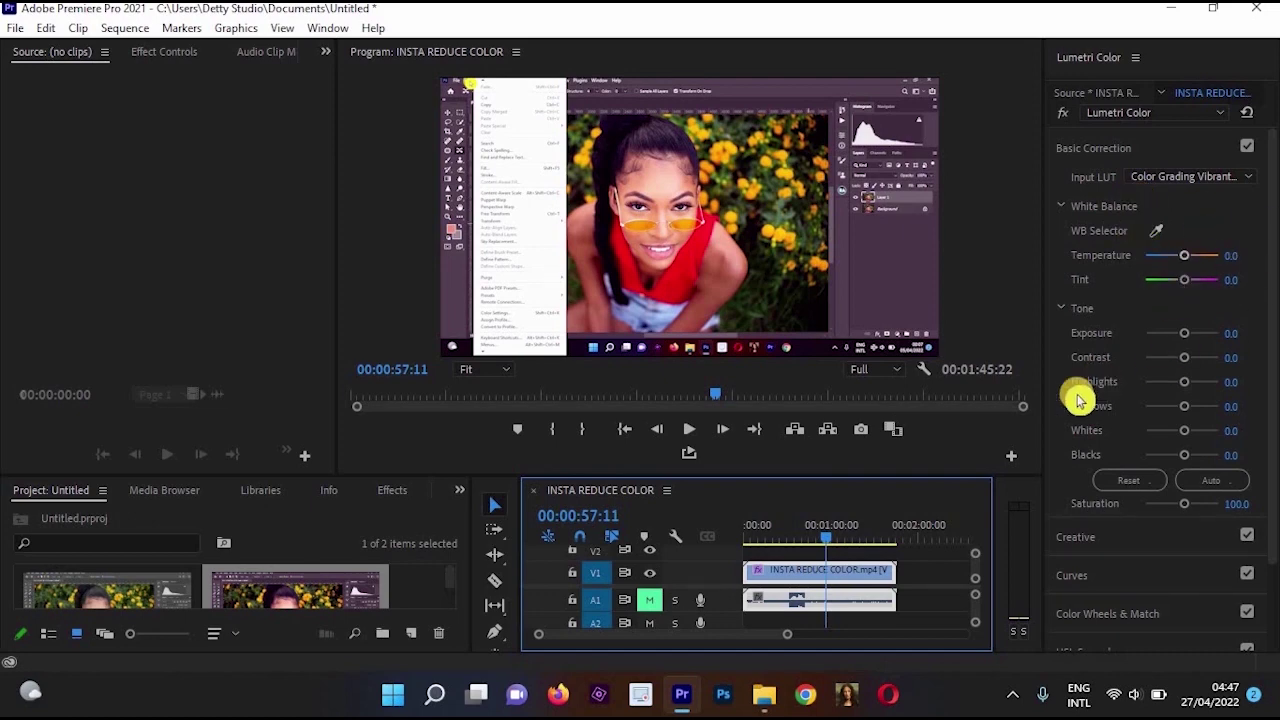
scroll(1166, 314, "down", 2)
scroll(1168, 313, "up", 2)
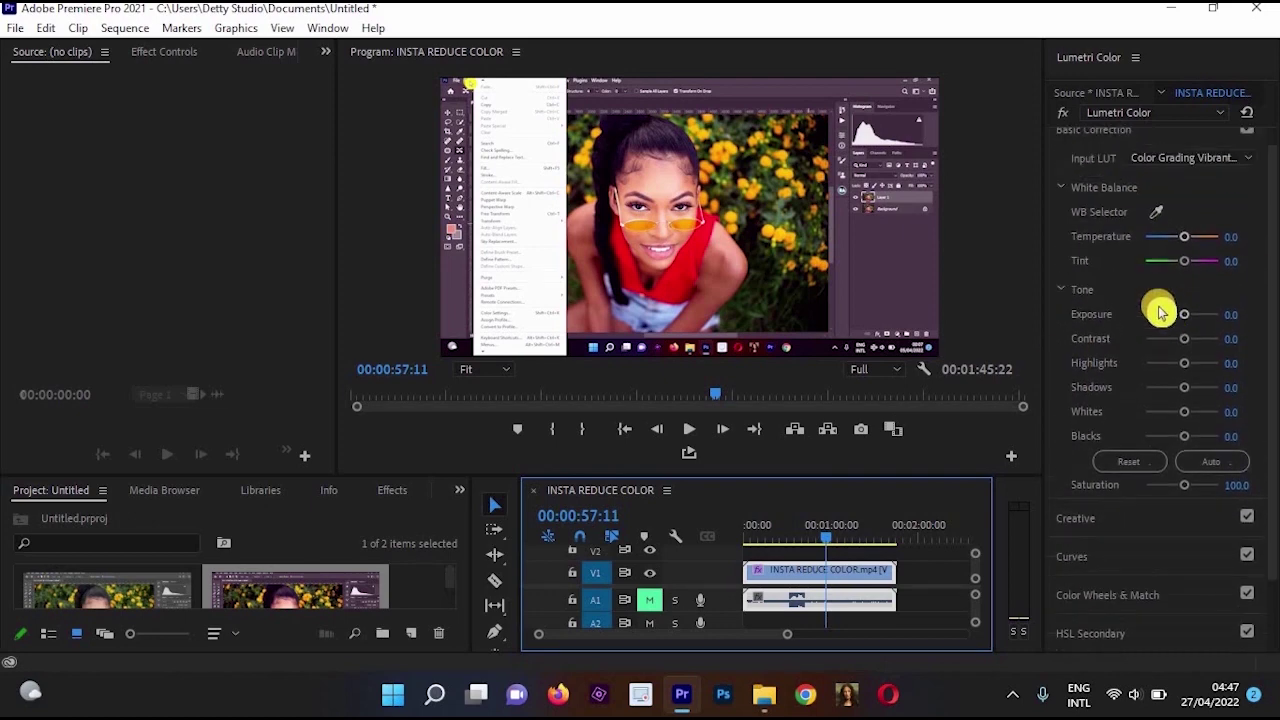
Compare the clip with and without the LUT by clearing the Lumetri Color effect and undoing the clearing.
left_click(1226, 178)
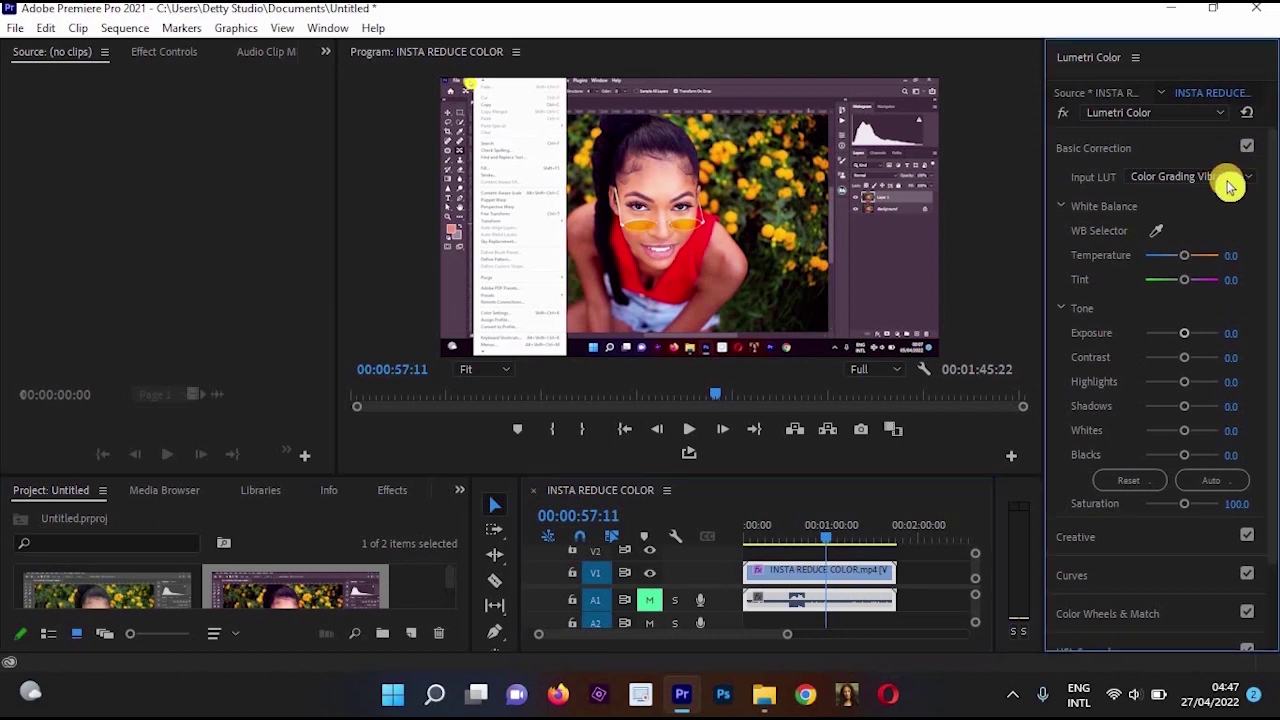
left_click(1155, 115)
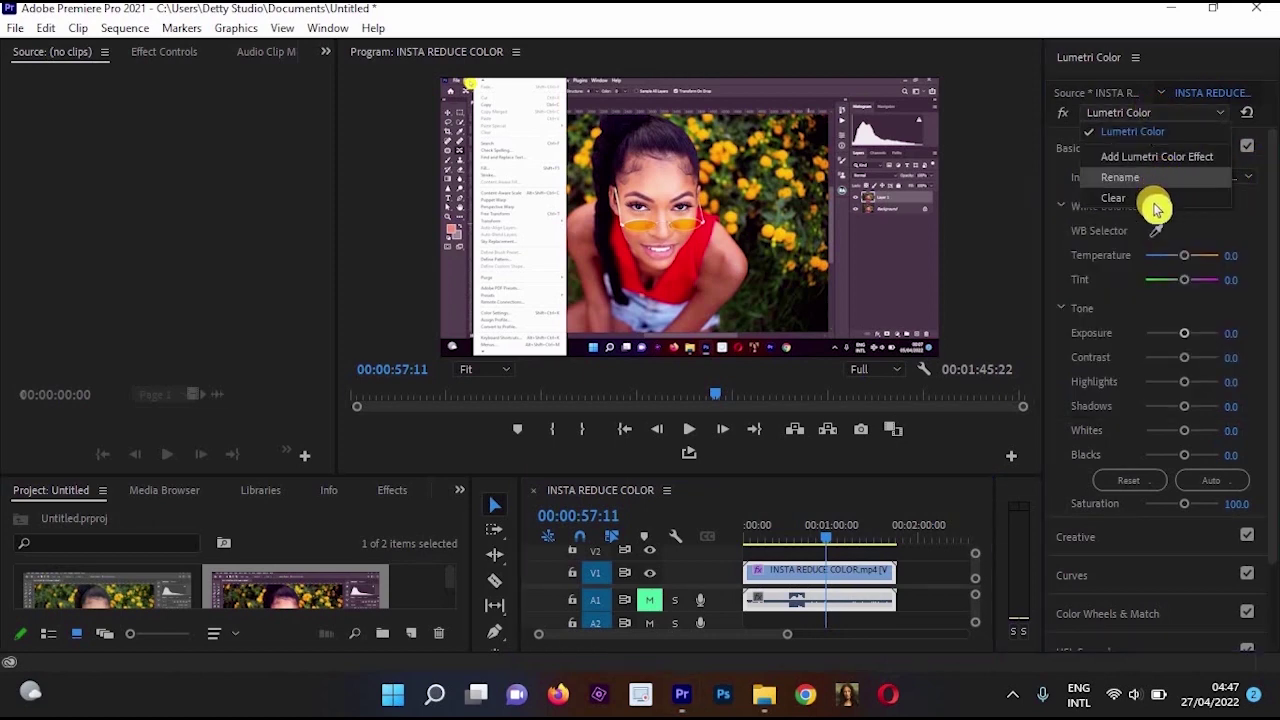
left_click(1155, 208)
key("ctrl+z")
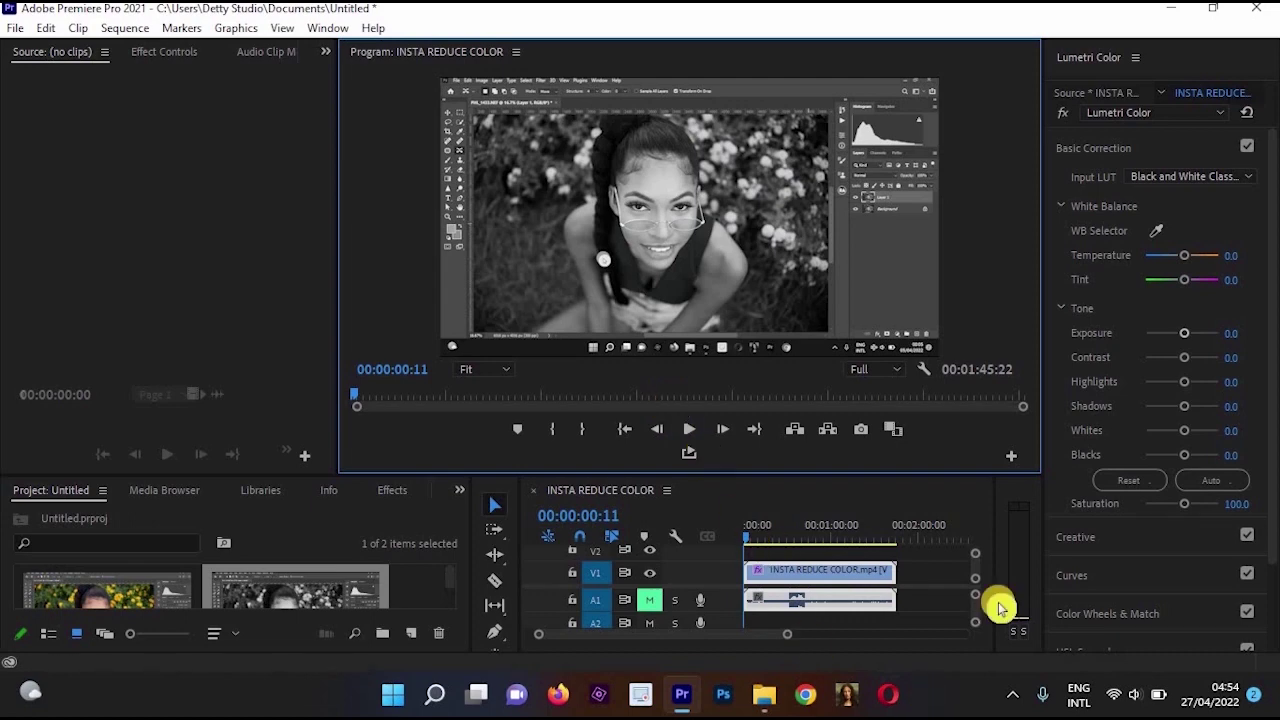
Quit Premiere Pro without saving the changes to Untitled.prproj and switch to File Explorer.
left_click(1256, 8)
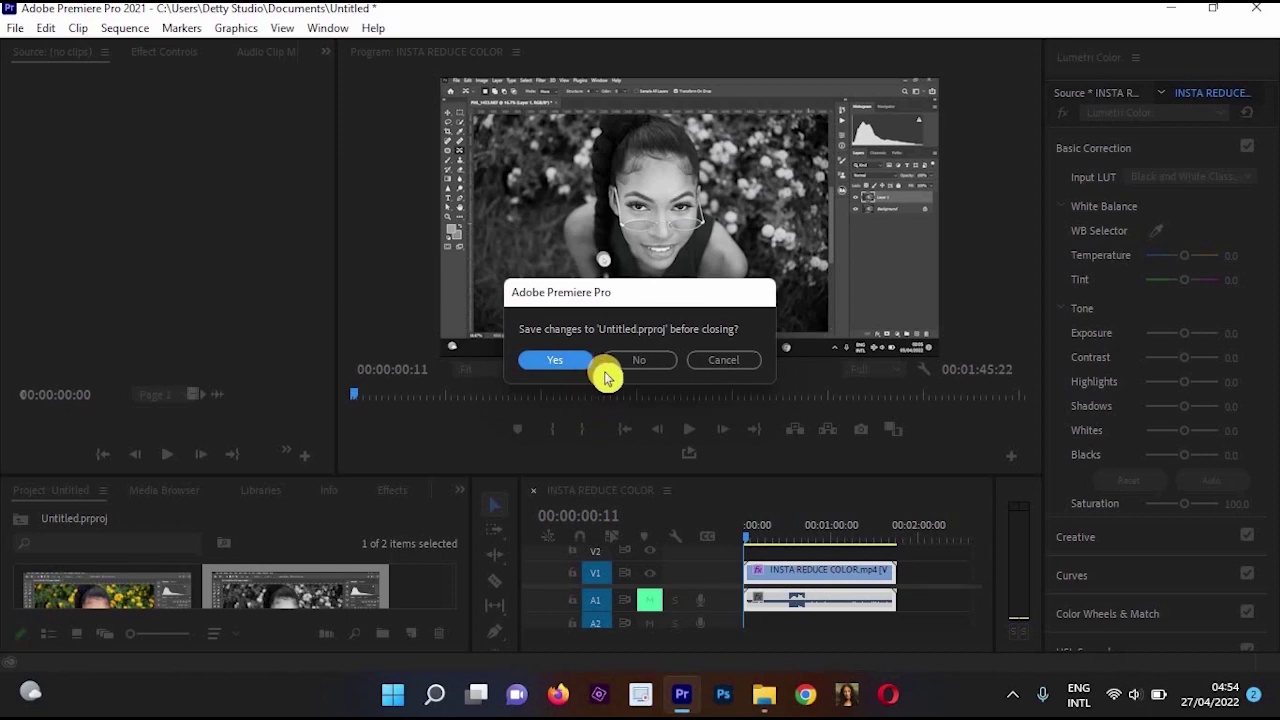
left_click(657, 360)
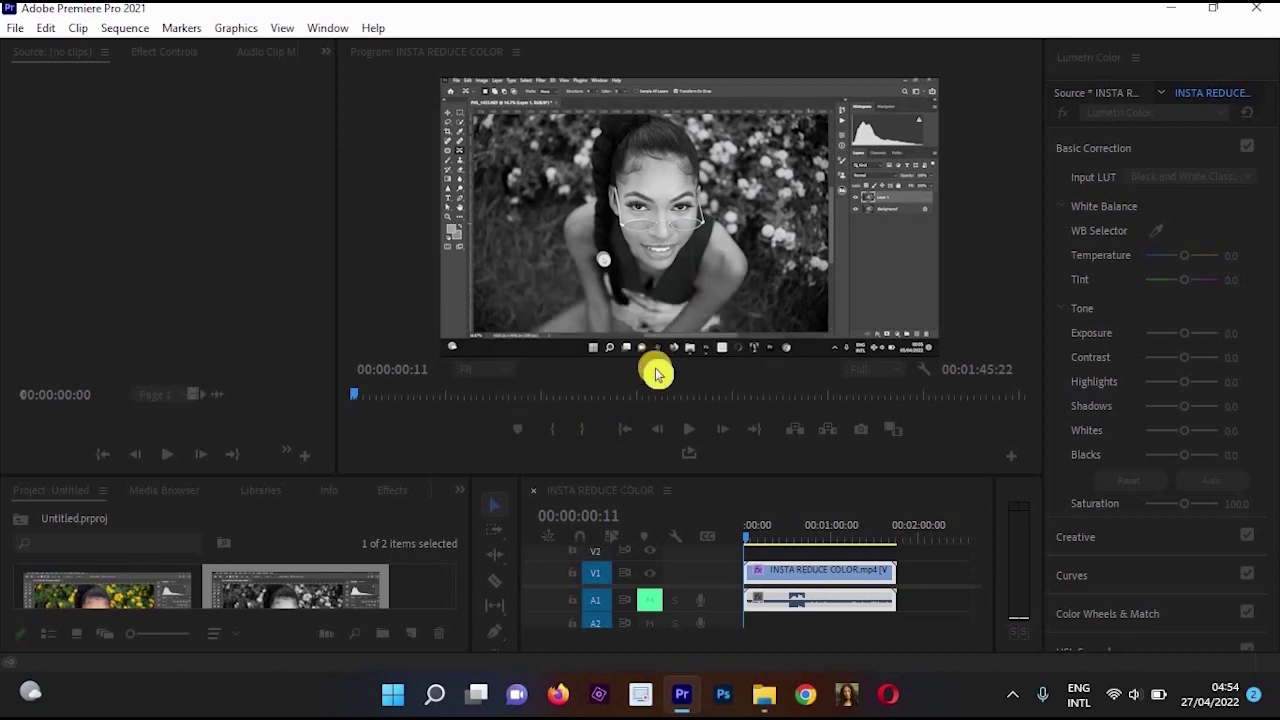
key("alt+Tab")
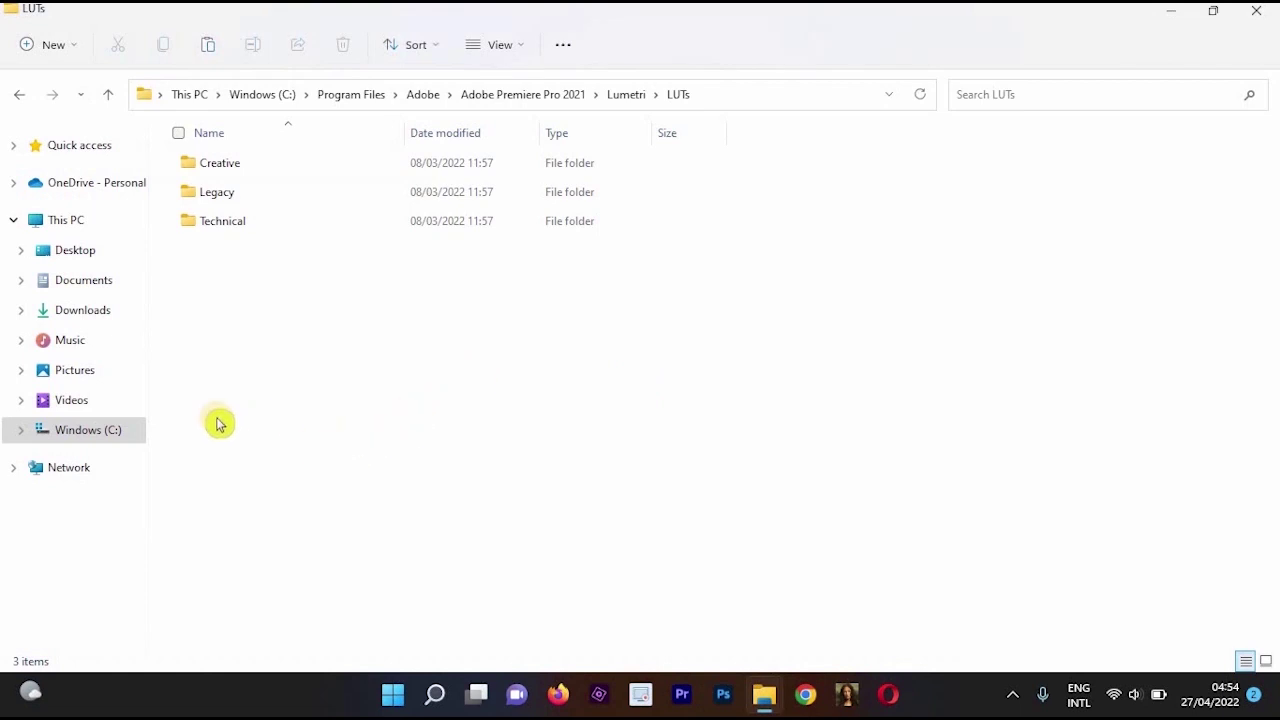
Show Windows (C:) in one File Explorer window and open Pictures > Magical LUTs Pack > 9 Black and White LUTs in the other.
left_click(103, 430)
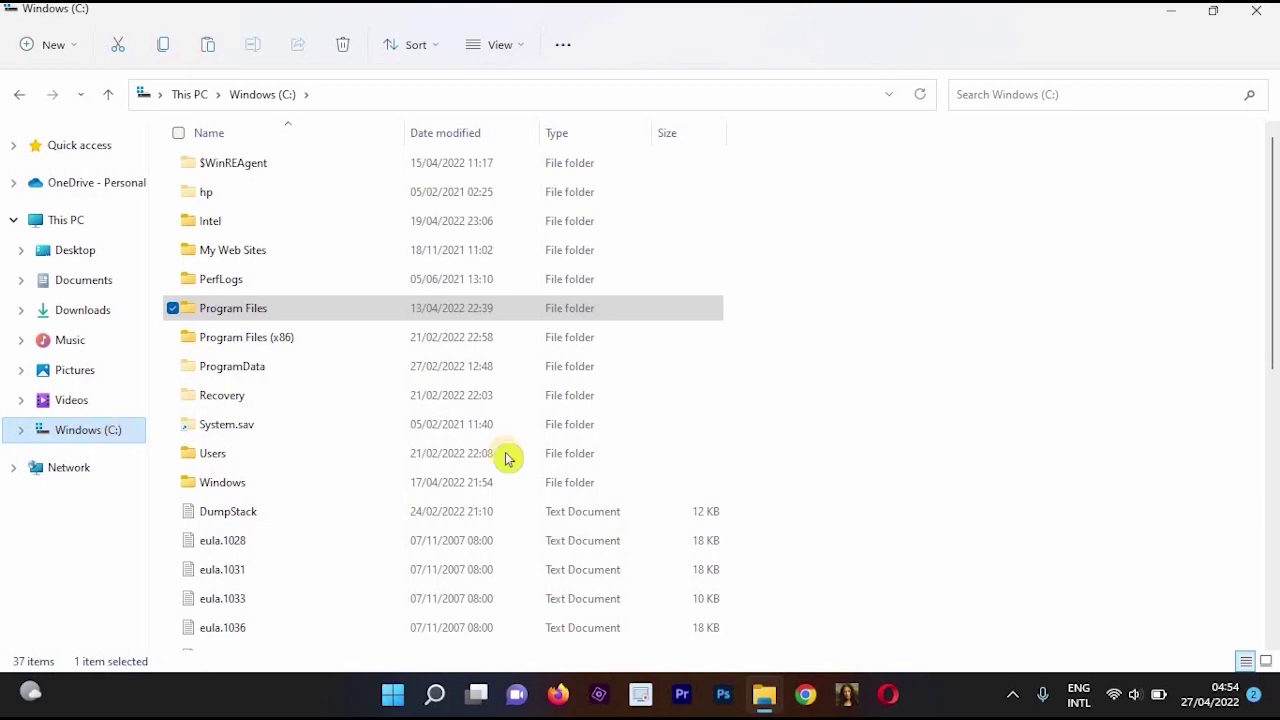
mouse_move(764, 694)
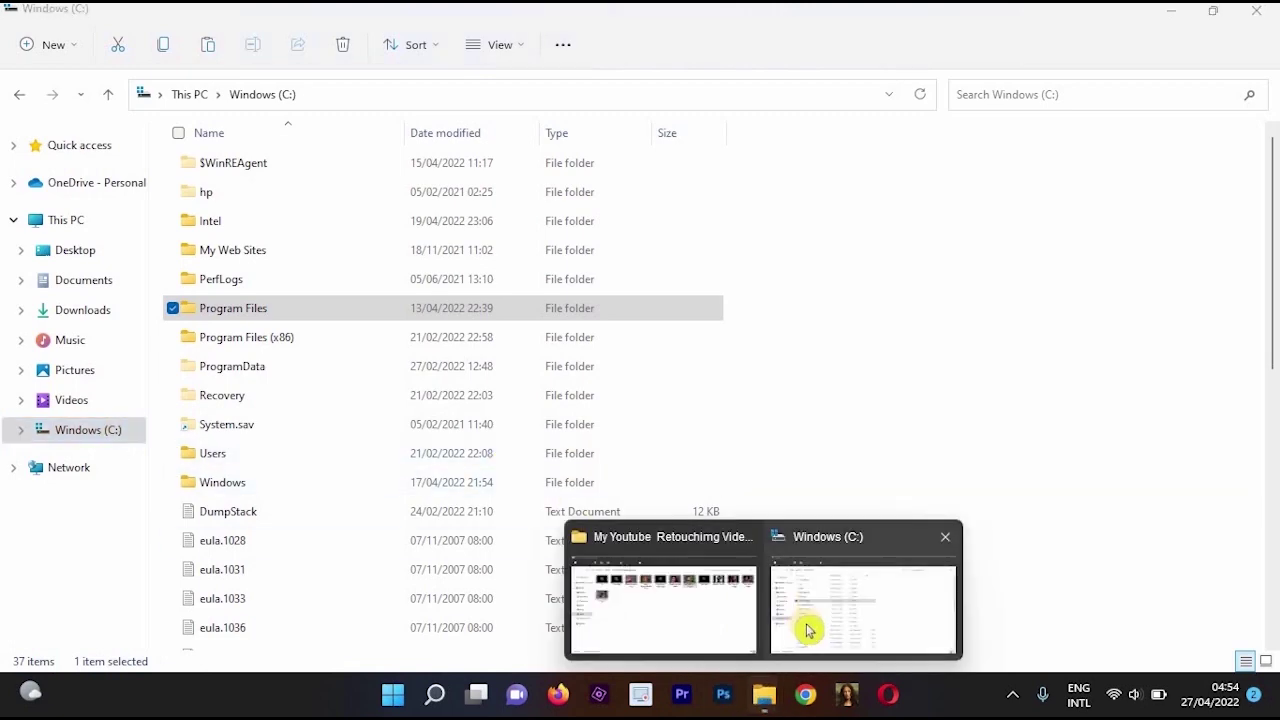
left_click(705, 600)
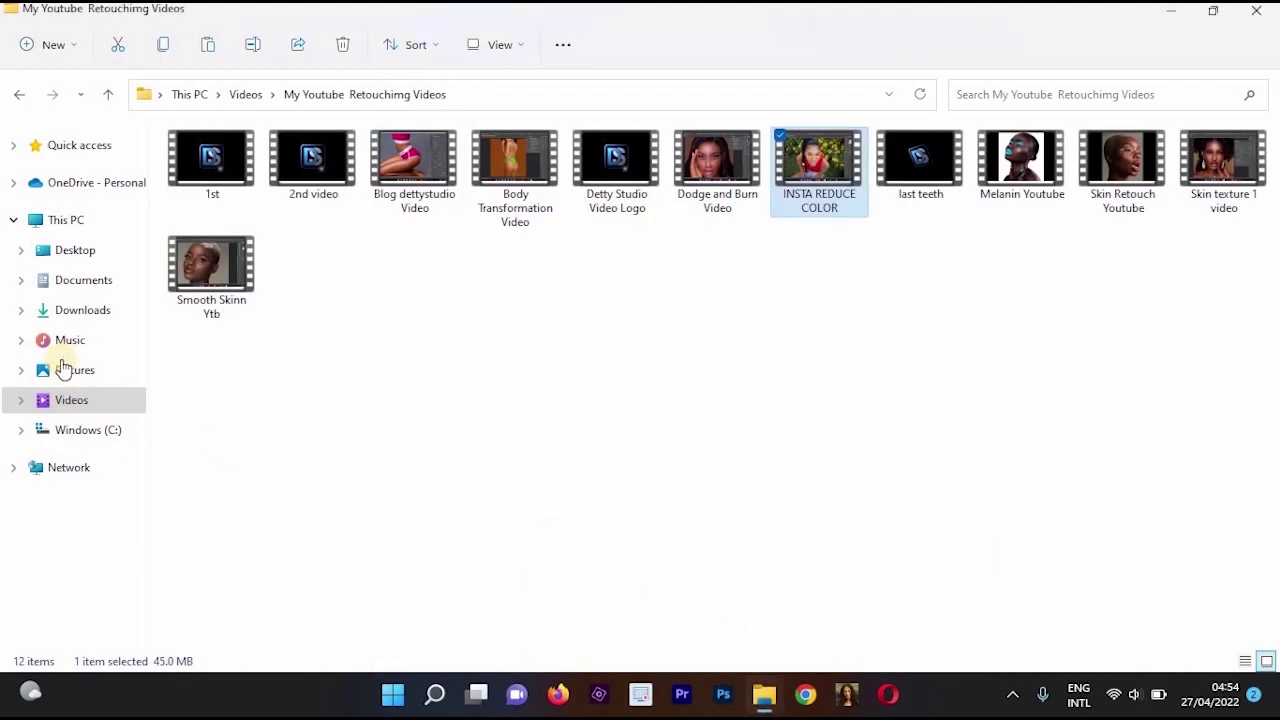
left_click(76, 374)
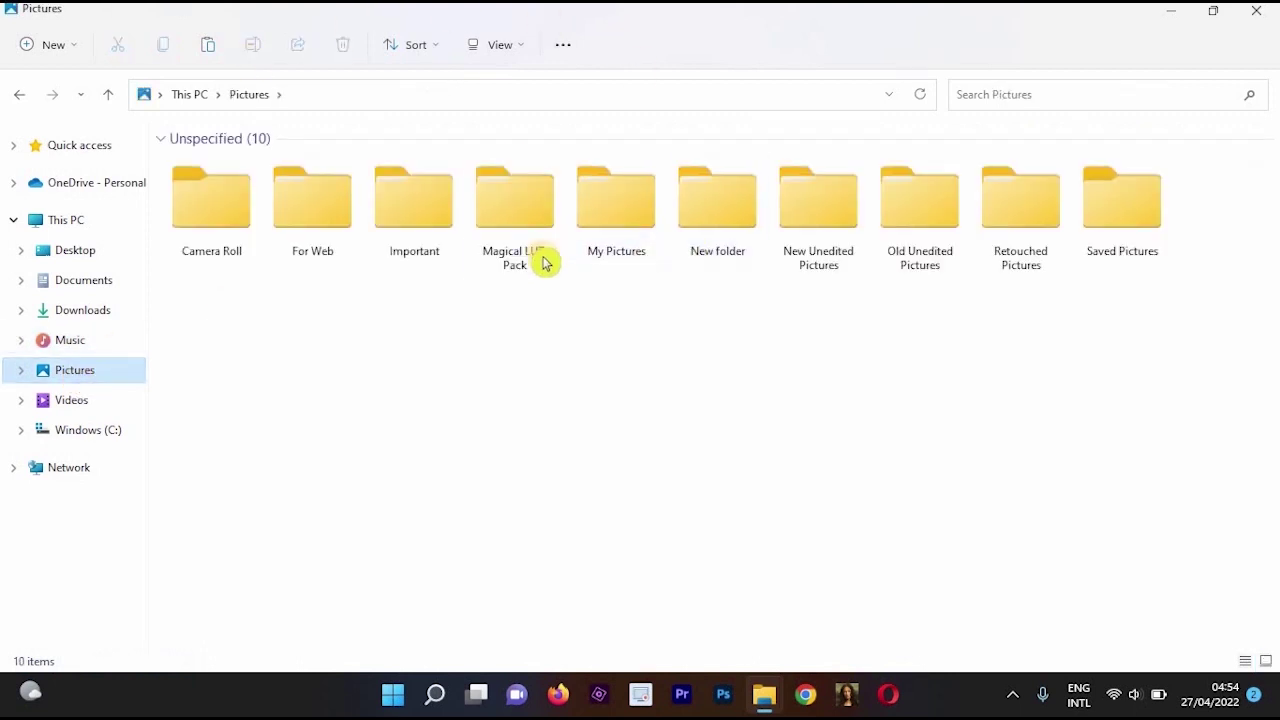
double_click(545, 263)
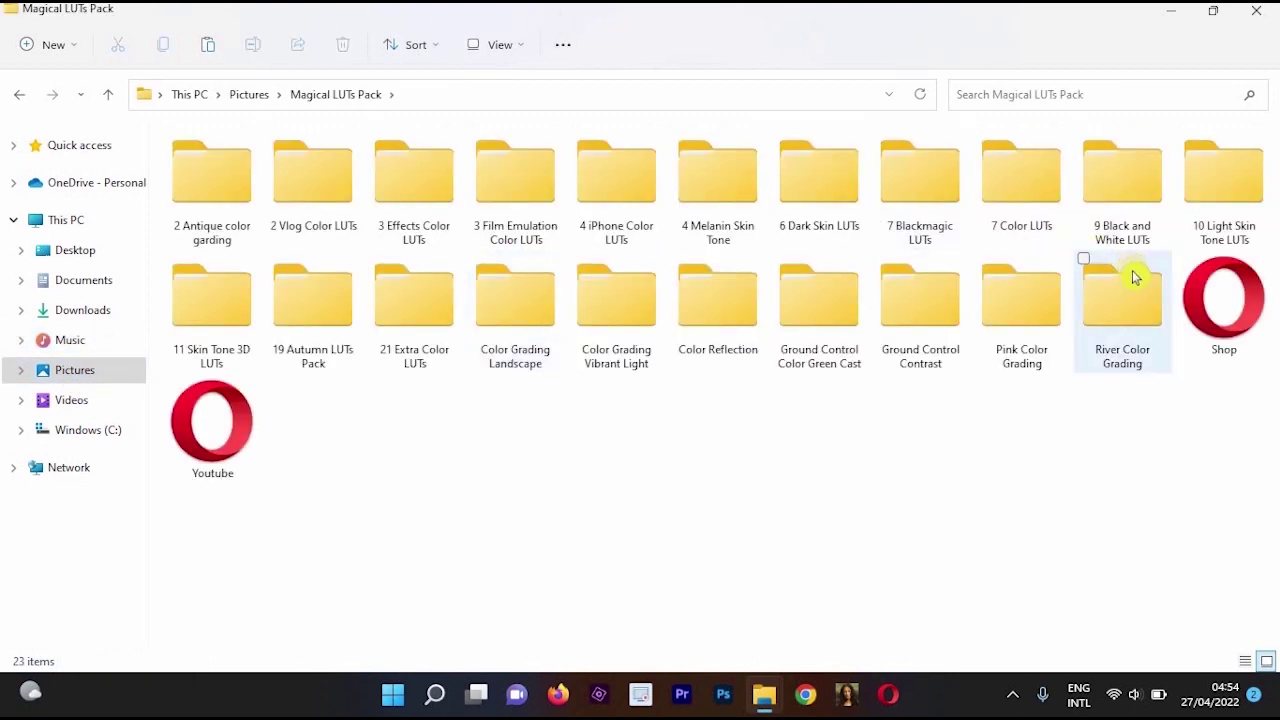
double_click(1126, 190)
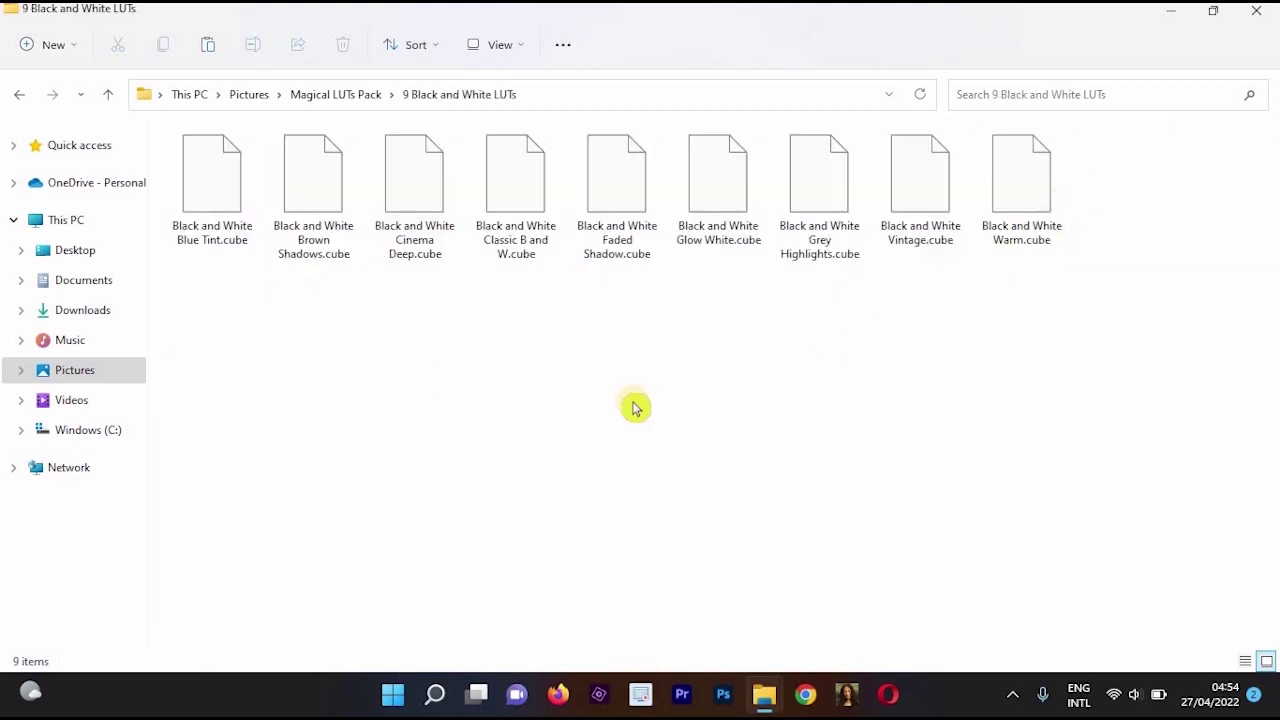
Copy all nine Black and White .cube files in the 9 Black and White LUTs folder.
left_click_drag(163, 322, 1016, 220)
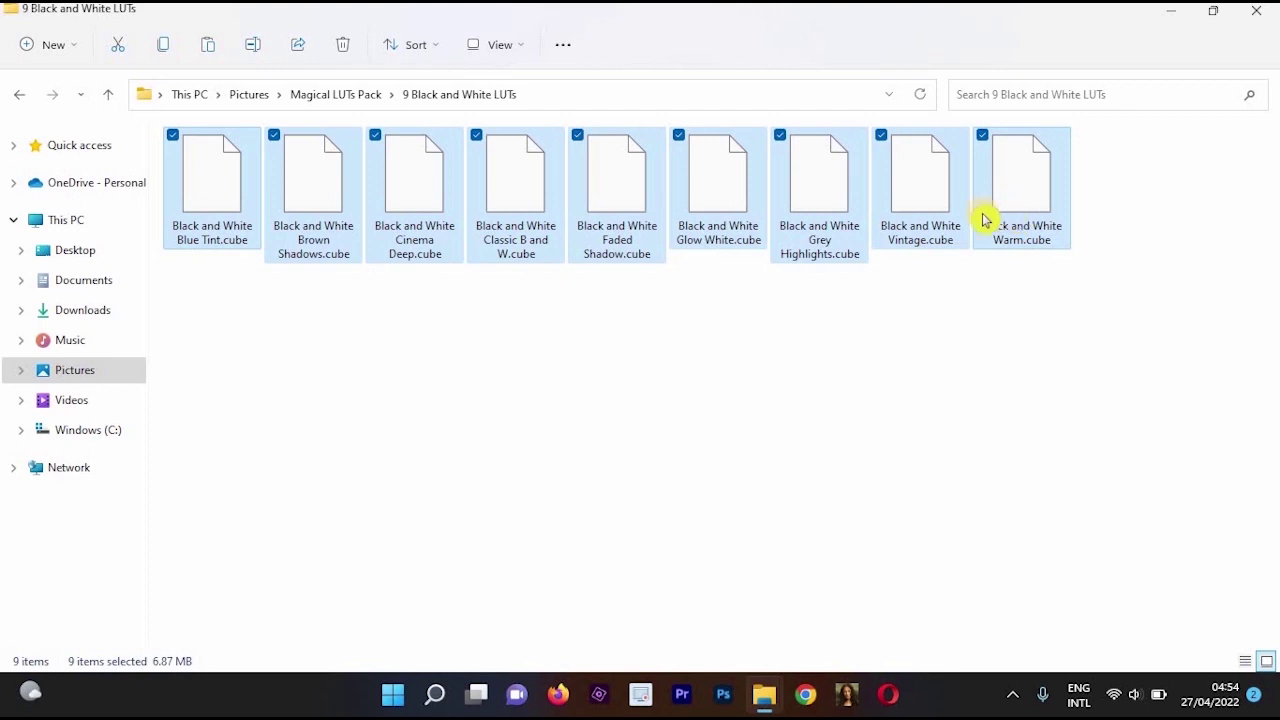
right_click(970, 220)
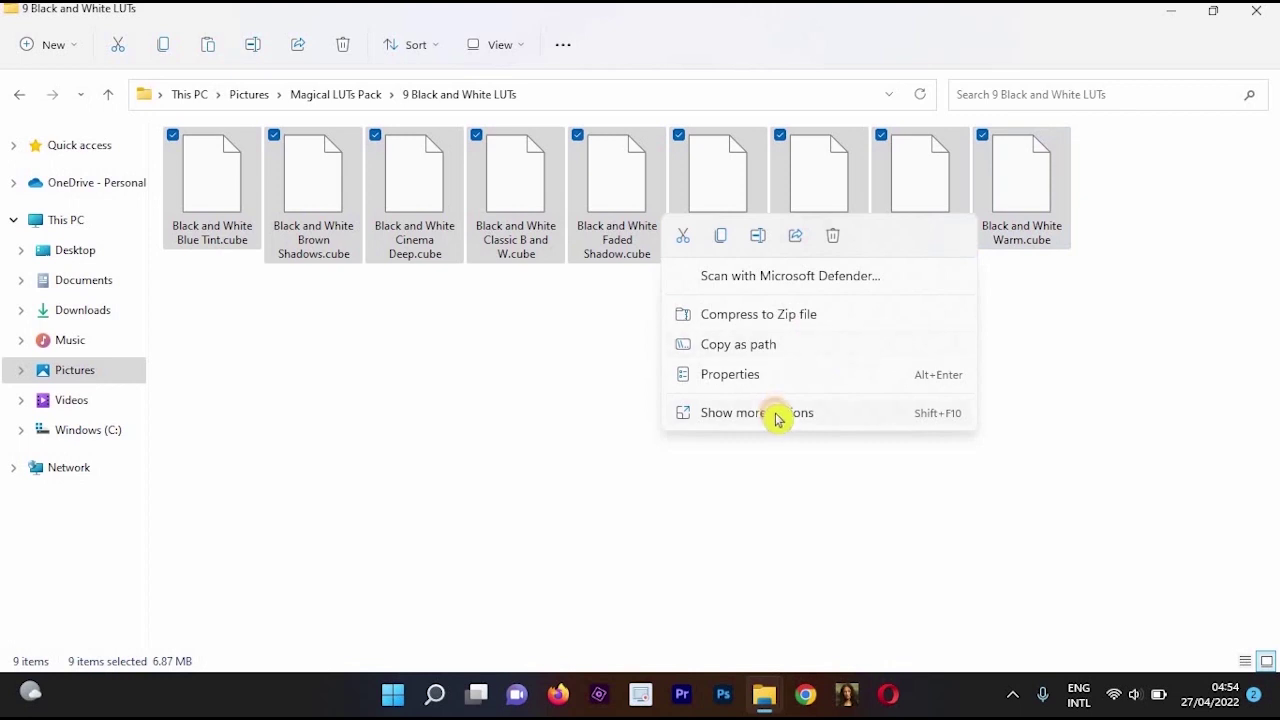
left_click(777, 415)
left_click(883, 301)
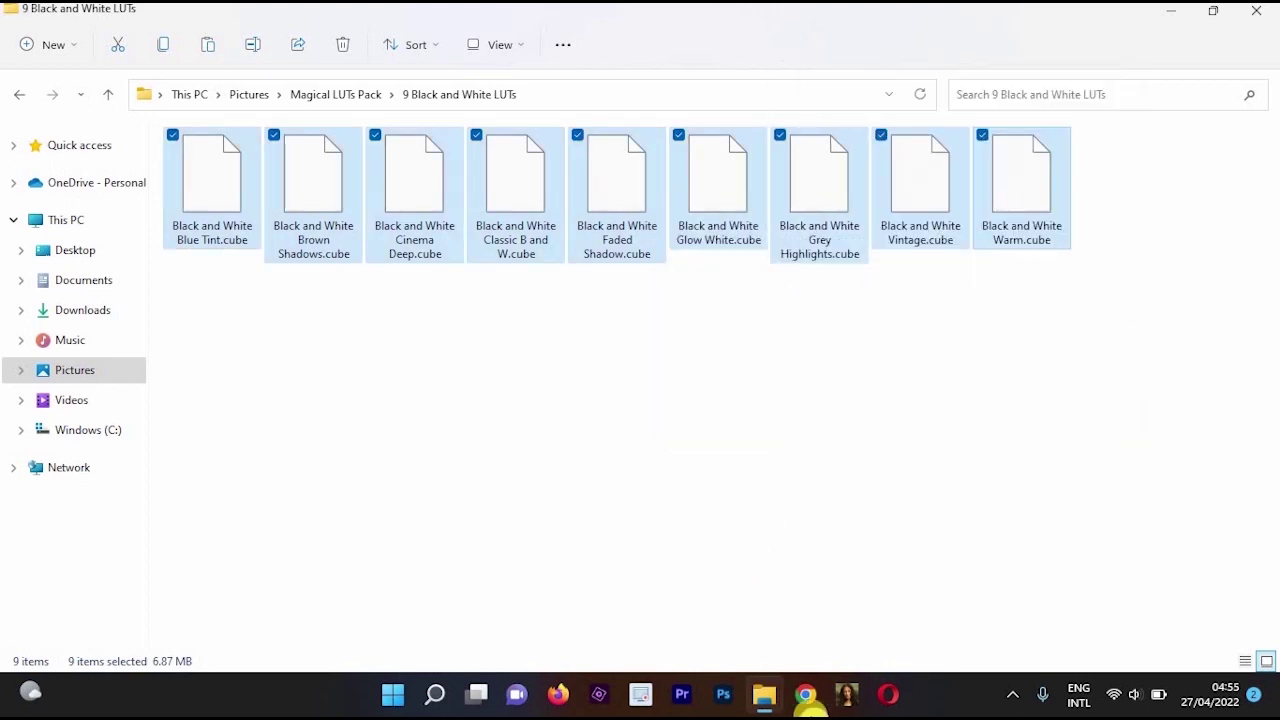
In the Windows (C:) File Explorer window, open Program Files > Adobe > Adobe Premiere Pro 2021.
mouse_move(764, 694)
left_click(829, 570)
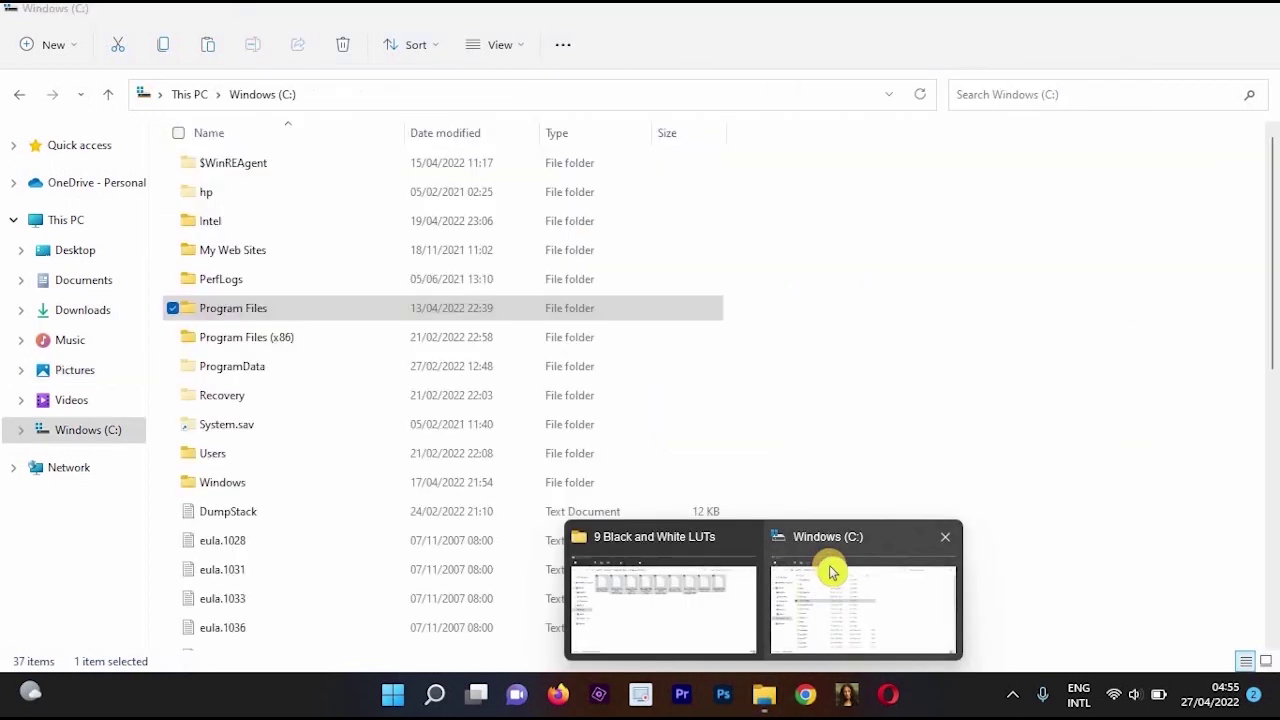
left_click(94, 433)
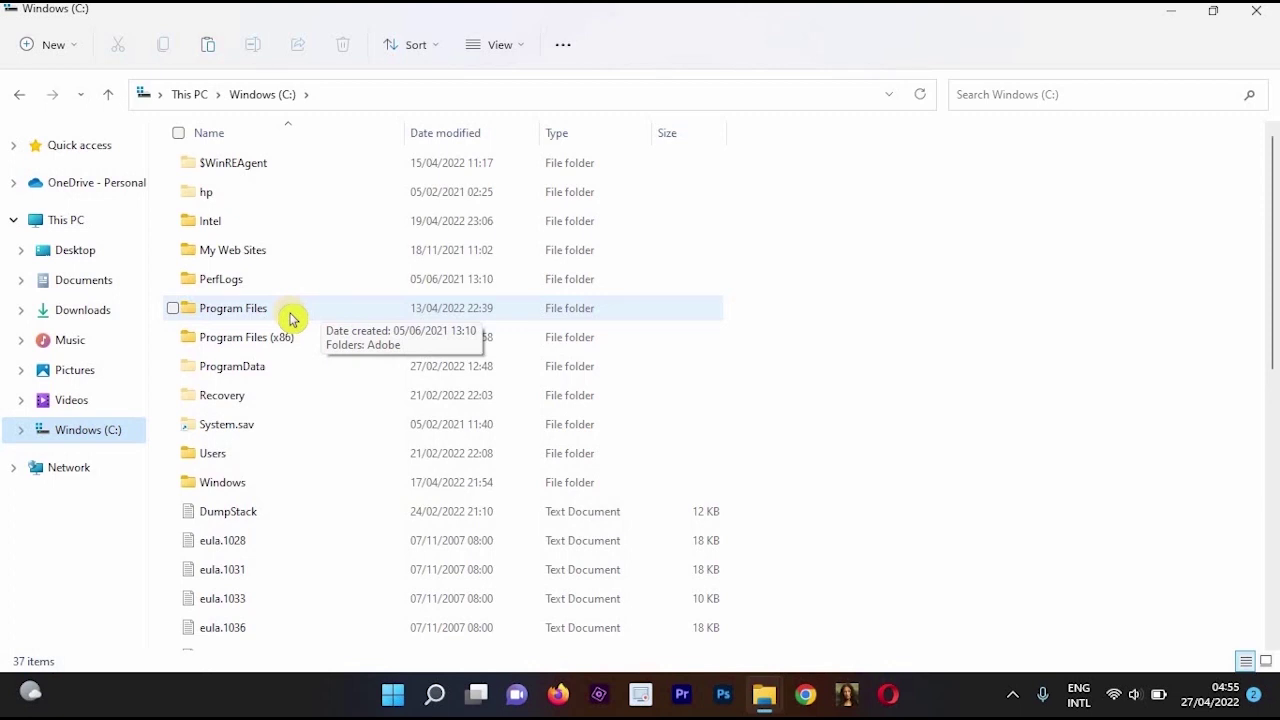
double_click(290, 317)
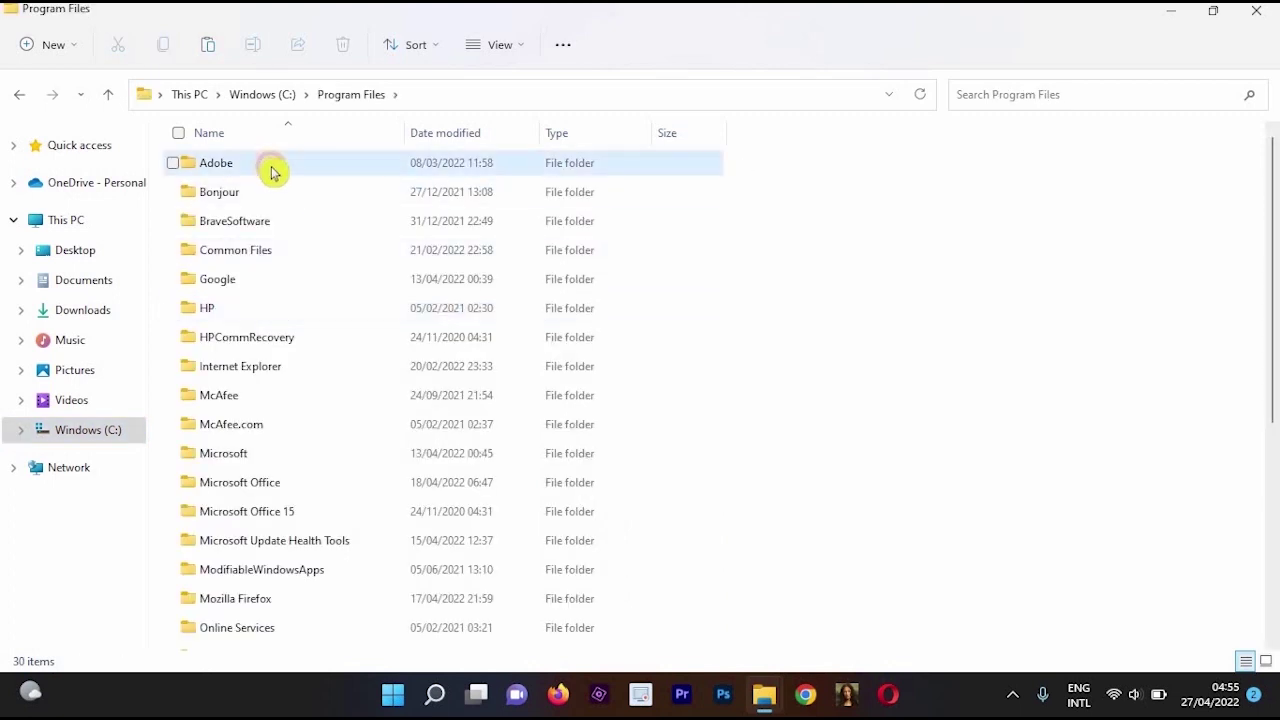
double_click(272, 172)
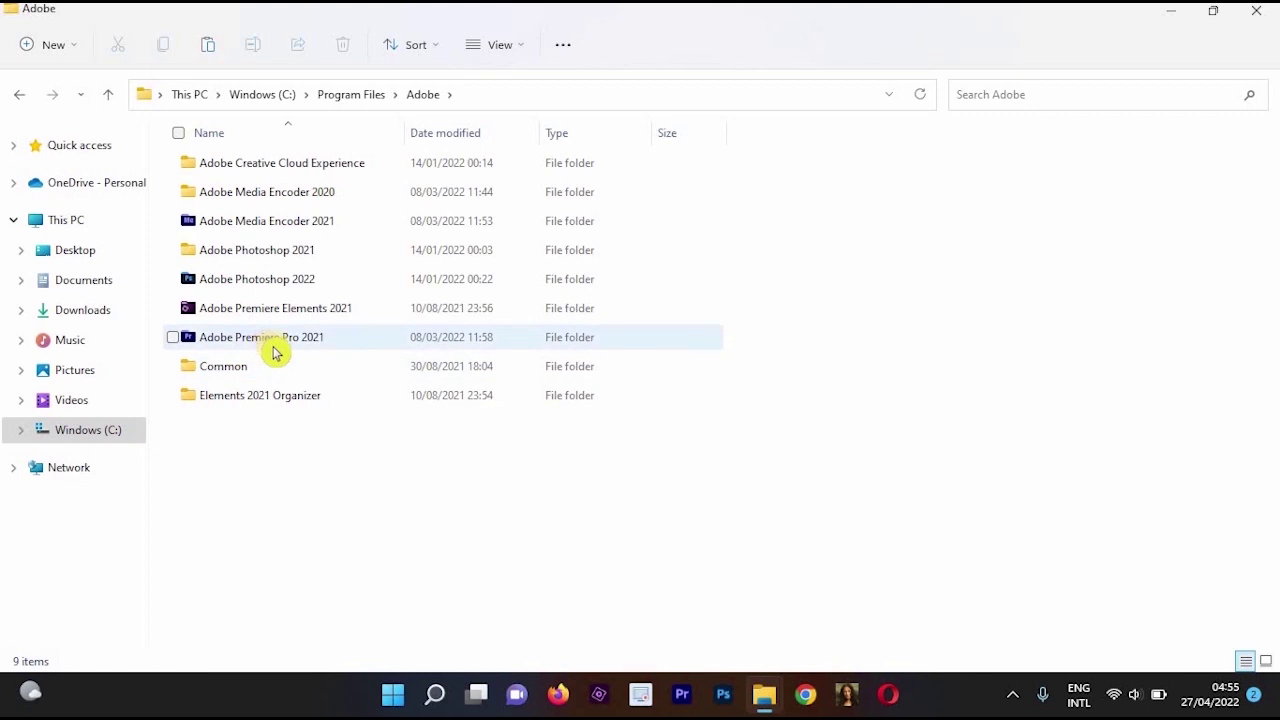
double_click(274, 350)
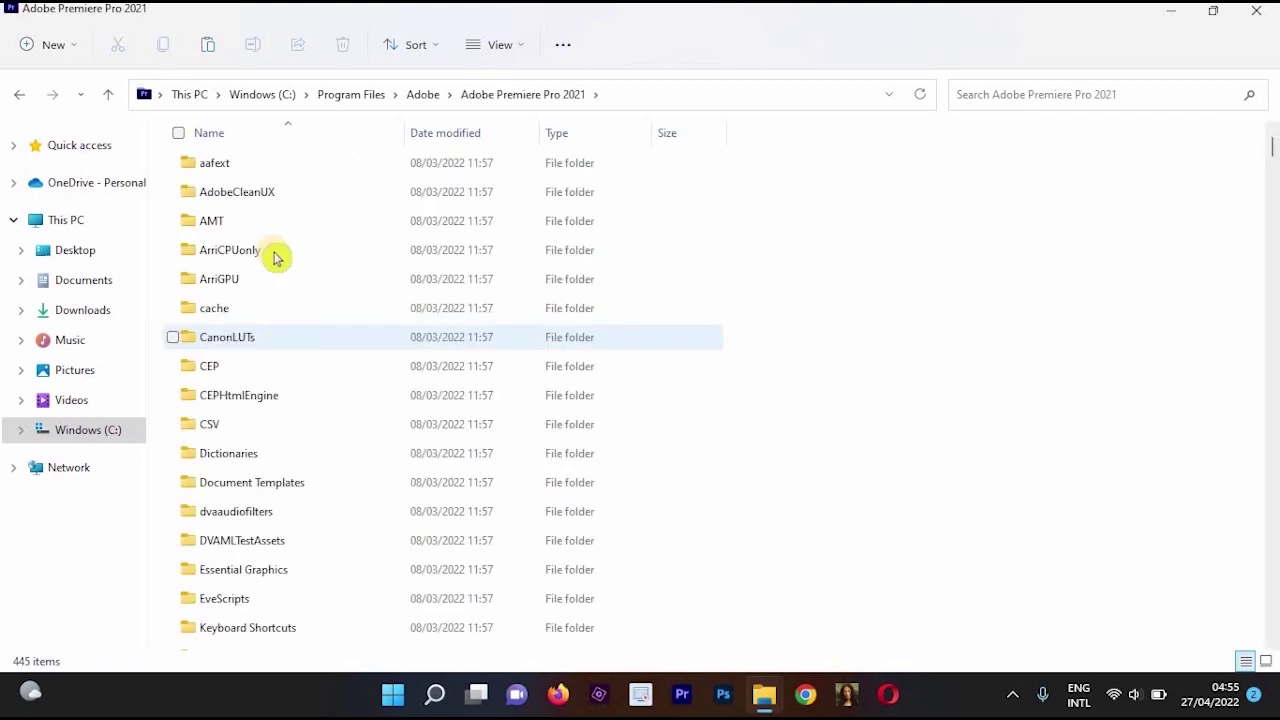
Open the Lumetri > LUTs > Creative folder inside Adobe Premiere Pro 2021.
scroll(318, 425, "down", 5)
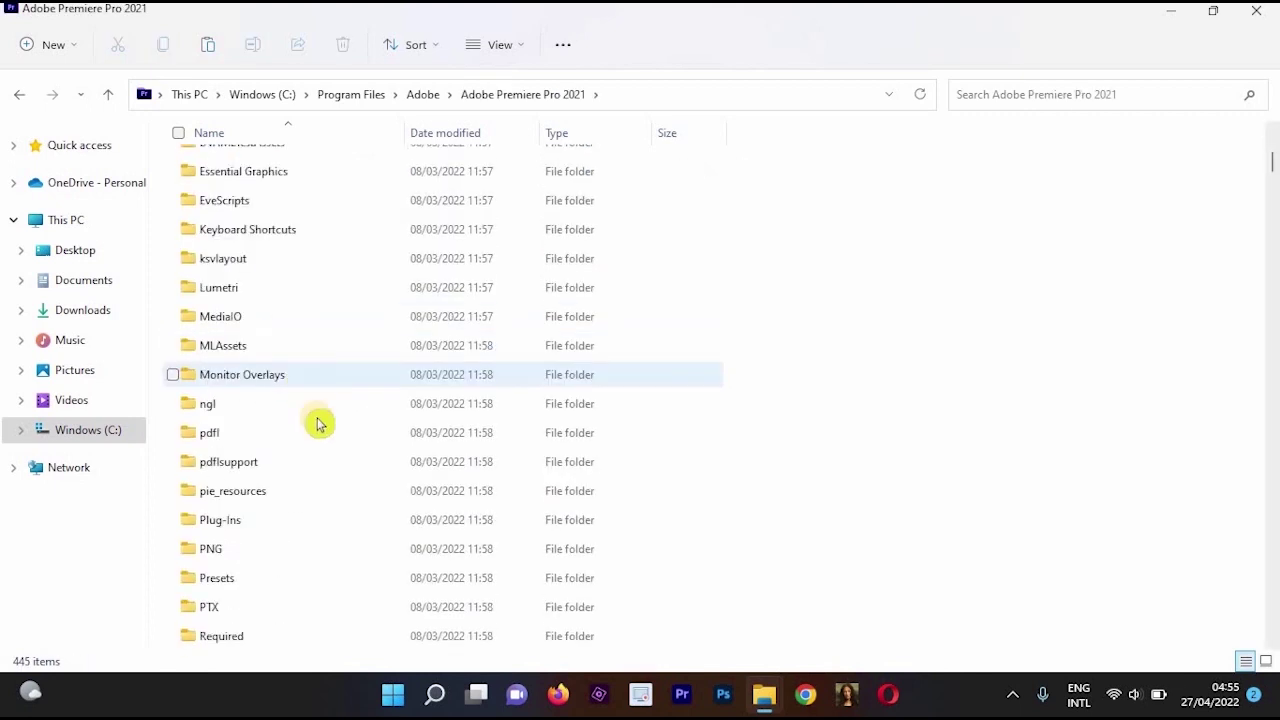
double_click(311, 290)
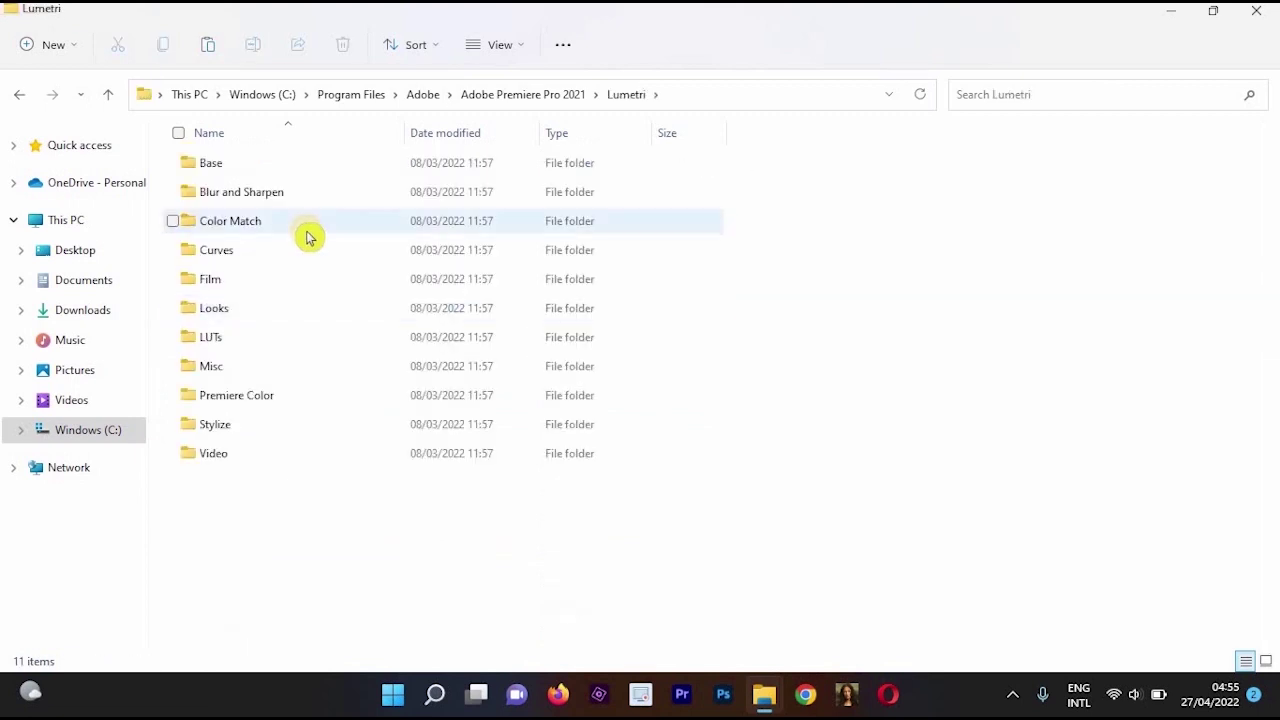
double_click(268, 345)
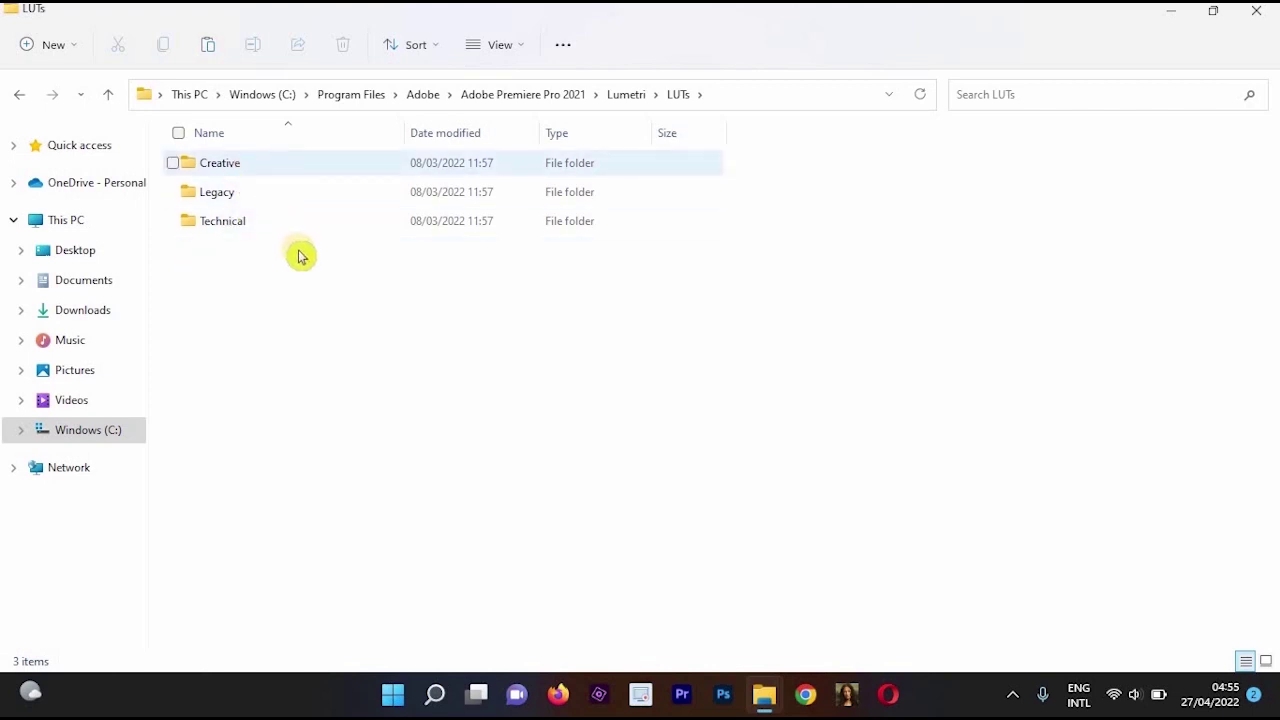
double_click(305, 166)
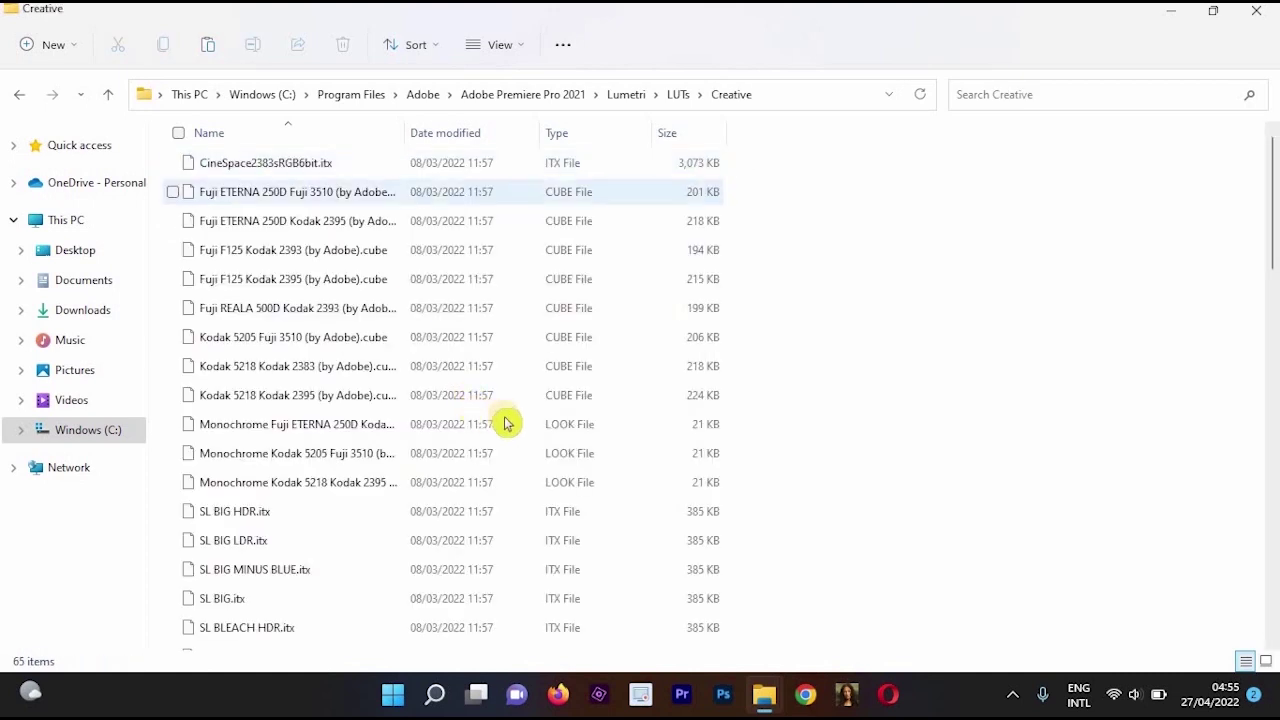
Paste the nine copied Black and White .cube files into the Lumetri LUTs Creative folder.
scroll(770, 360, "down", 6)
right_click(840, 355)
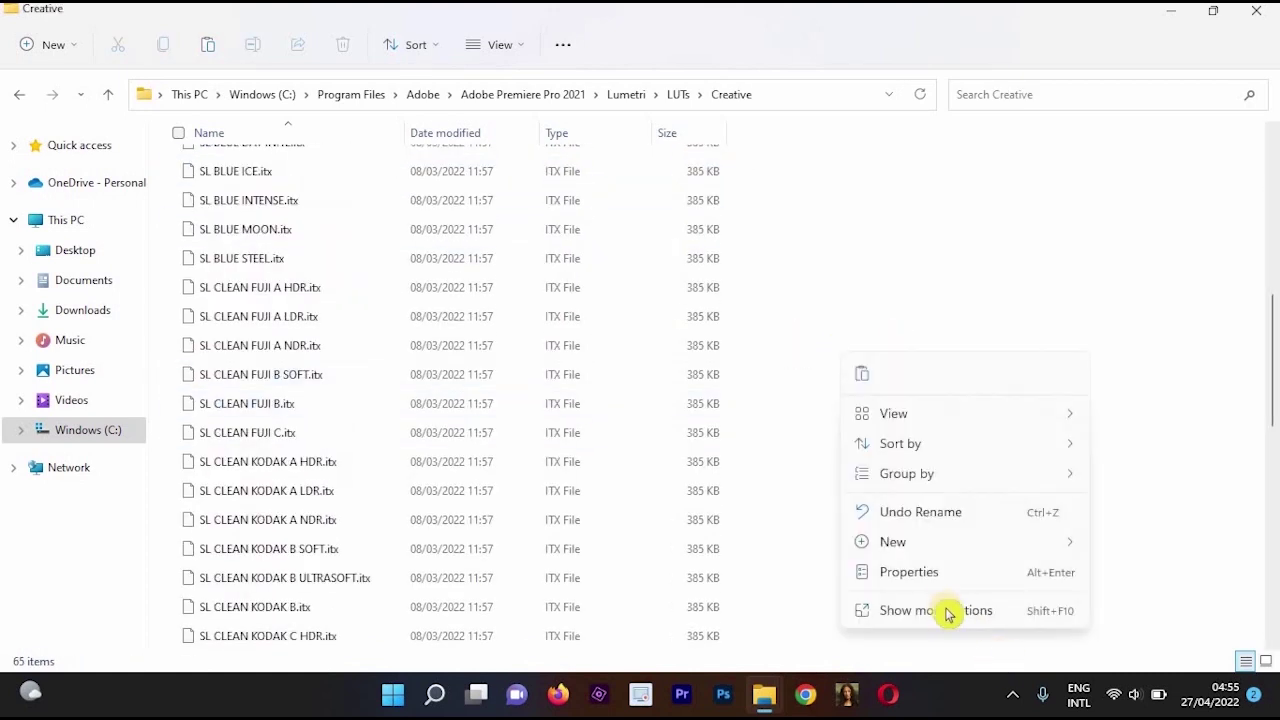
key("Escape")
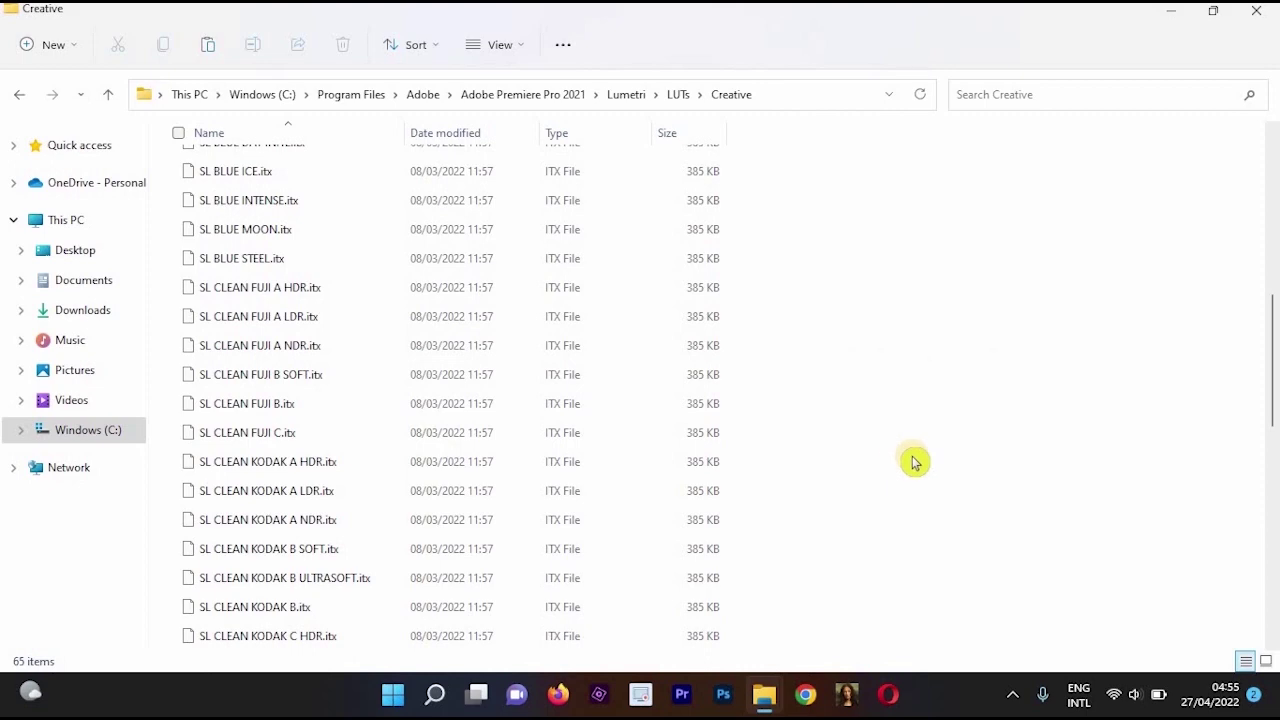
right_click(915, 462)
left_click(963, 475)
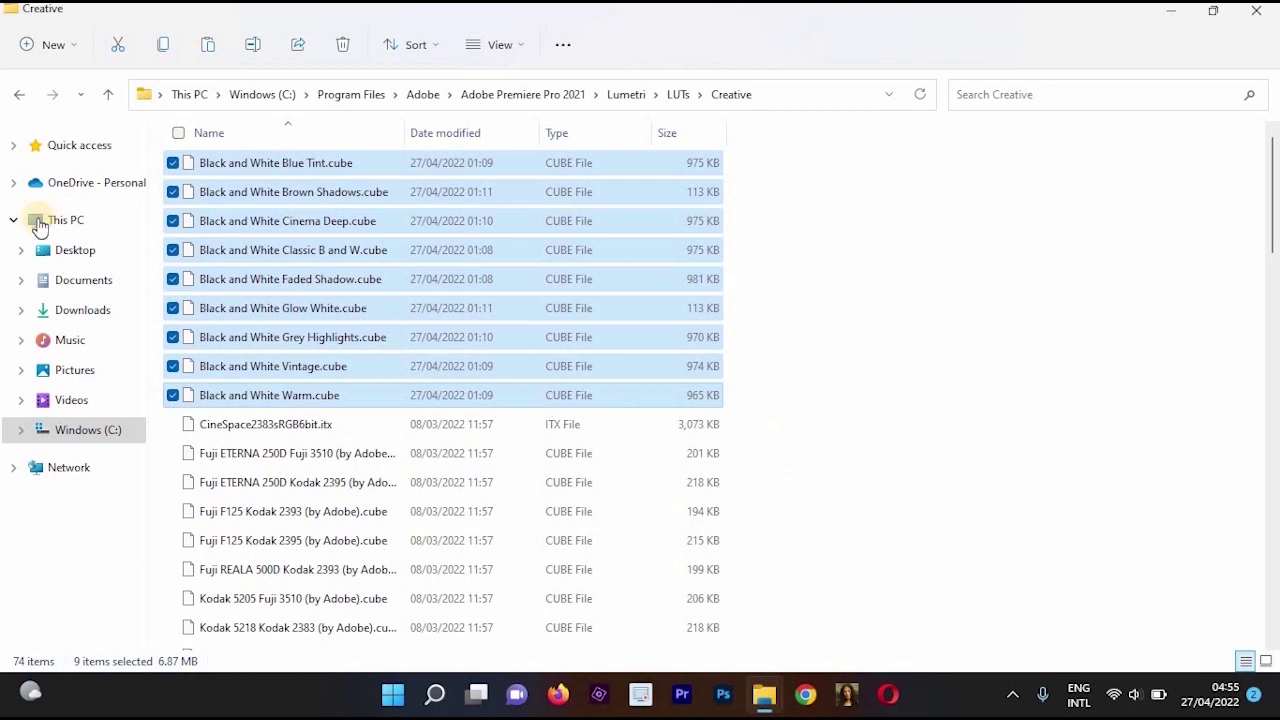
Open the neighbouring Technical folder inside LUTs and paste the nine Black and White .cube files there as well.
left_click(108, 94)
double_click(262, 230)
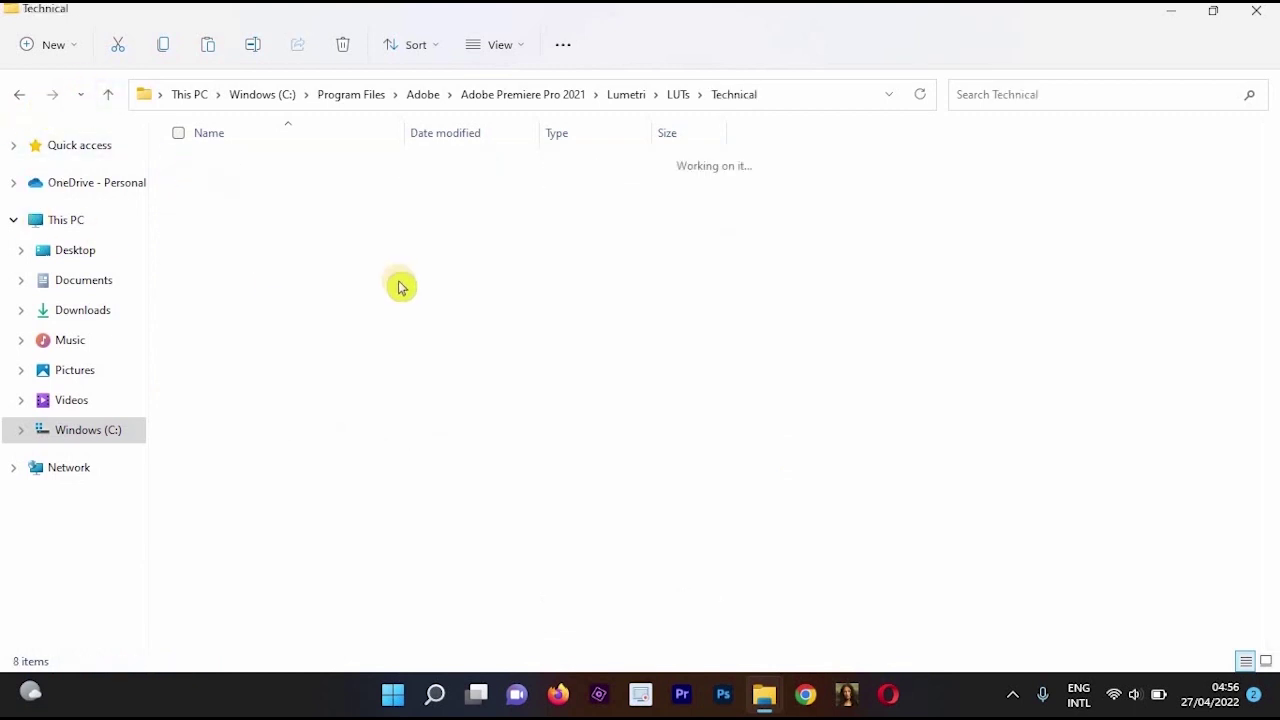
right_click(898, 352)
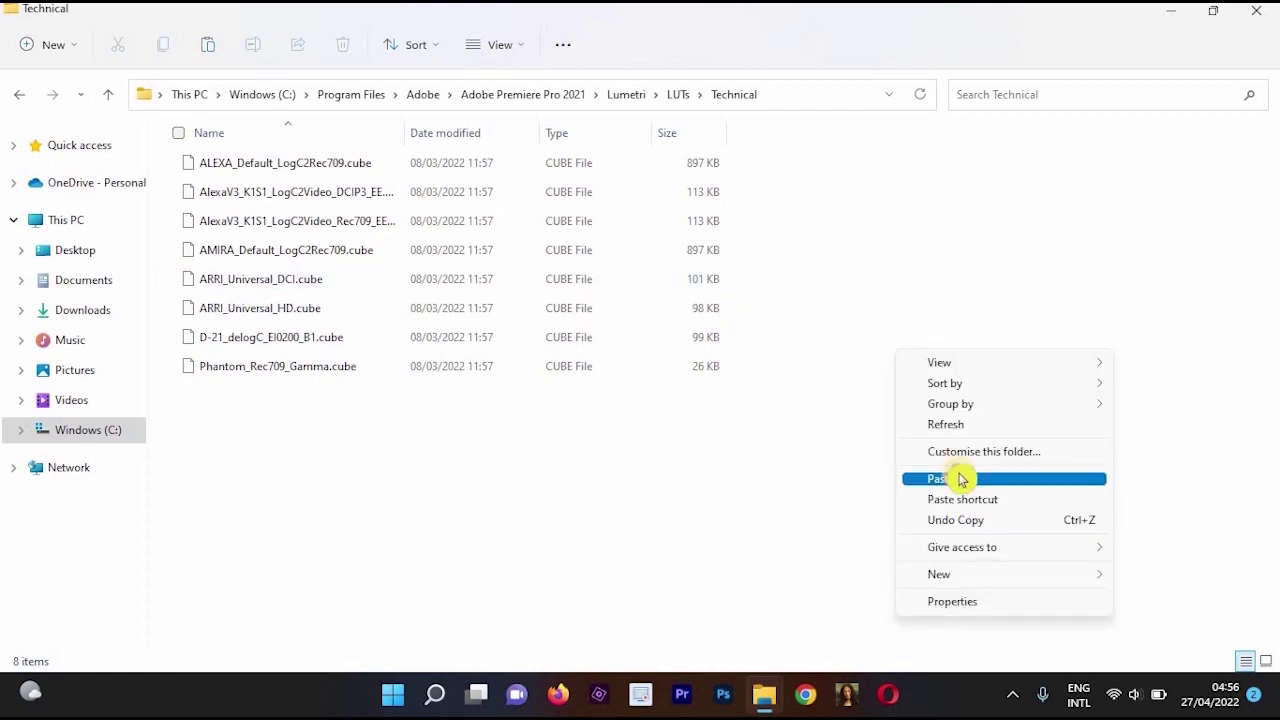
left_click(960, 477)
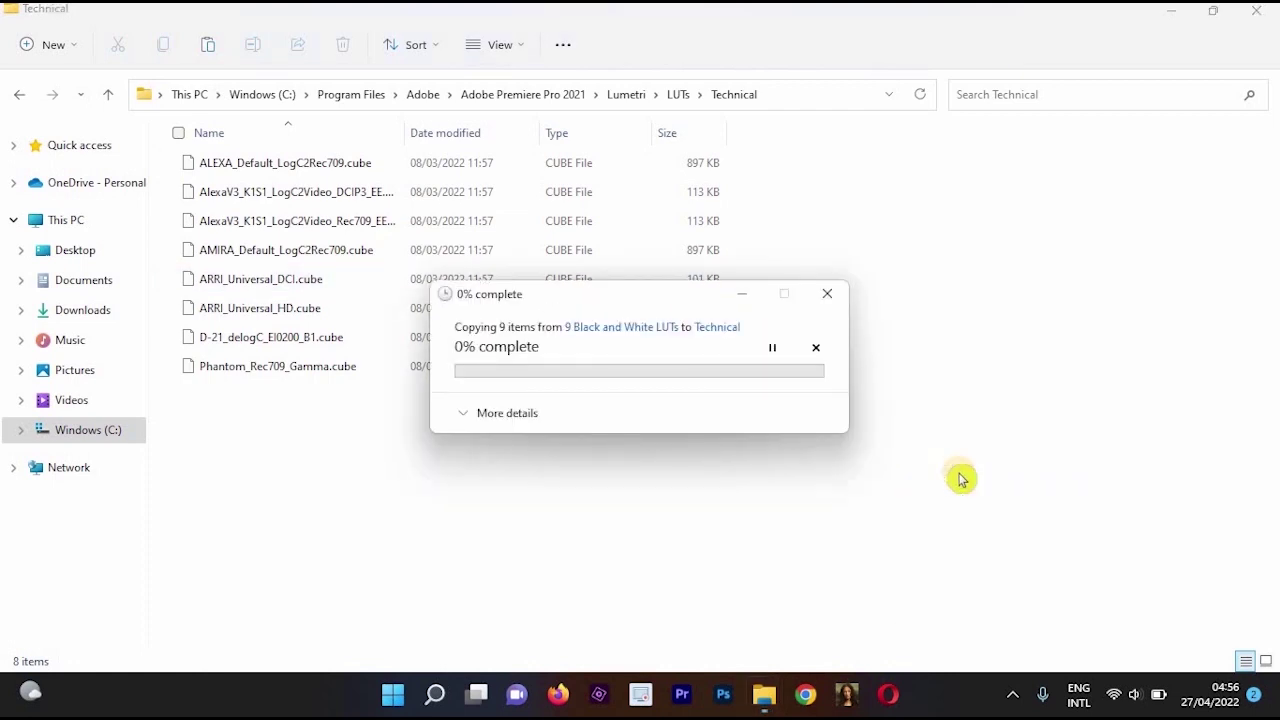
Switch to Premiere Pro and add the INSTA REDUCE COLOR video from the My Youtube Retouchimg Videos folder to the empty timeline.
left_click(676, 703)
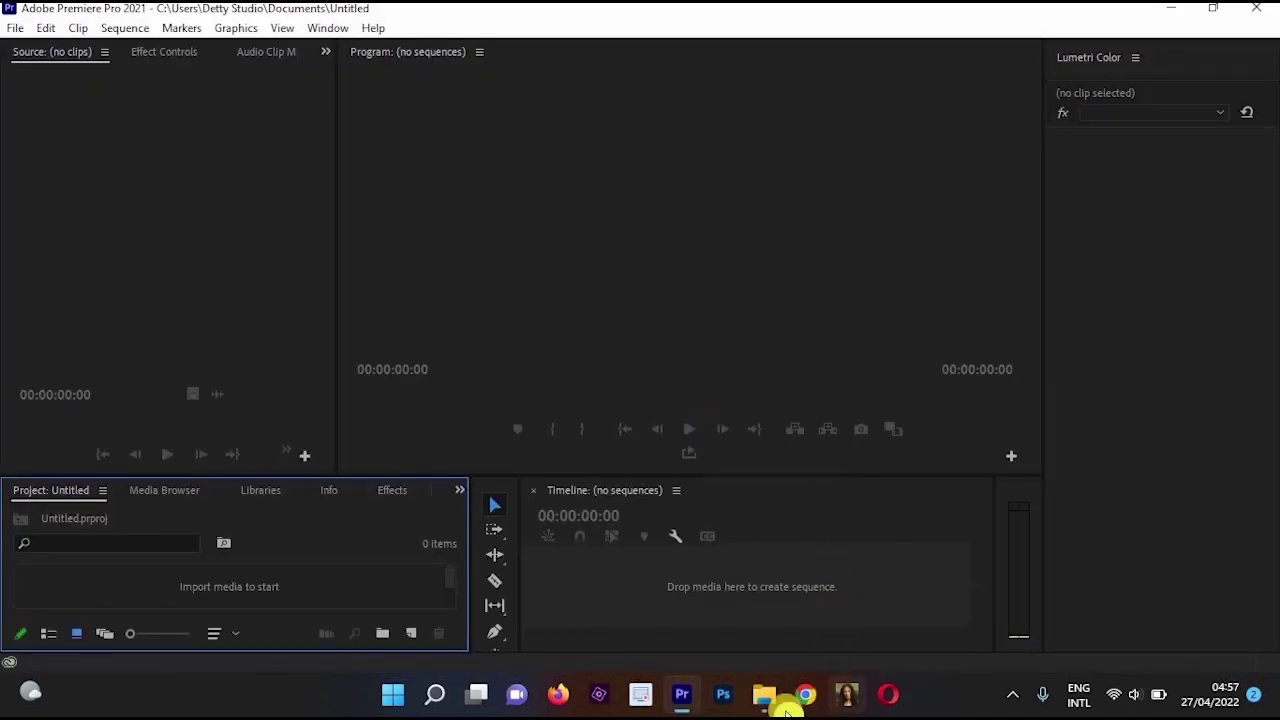
mouse_move(786, 707)
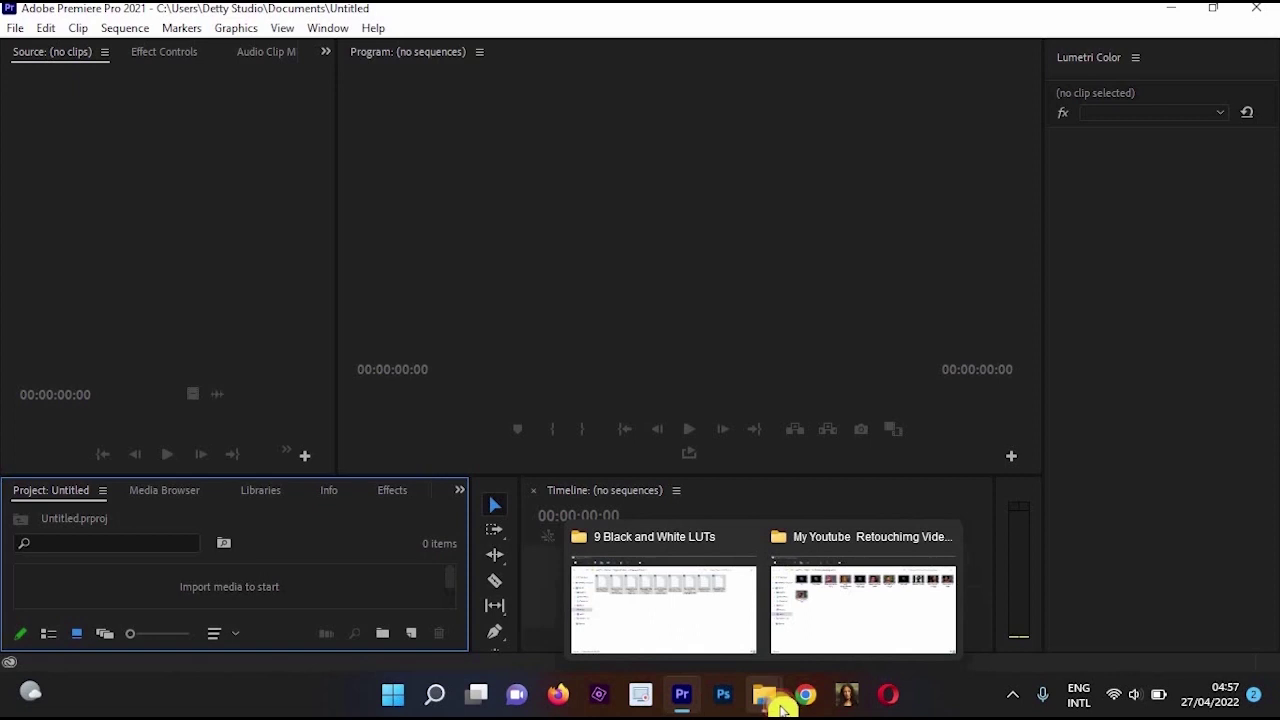
left_click(849, 604)
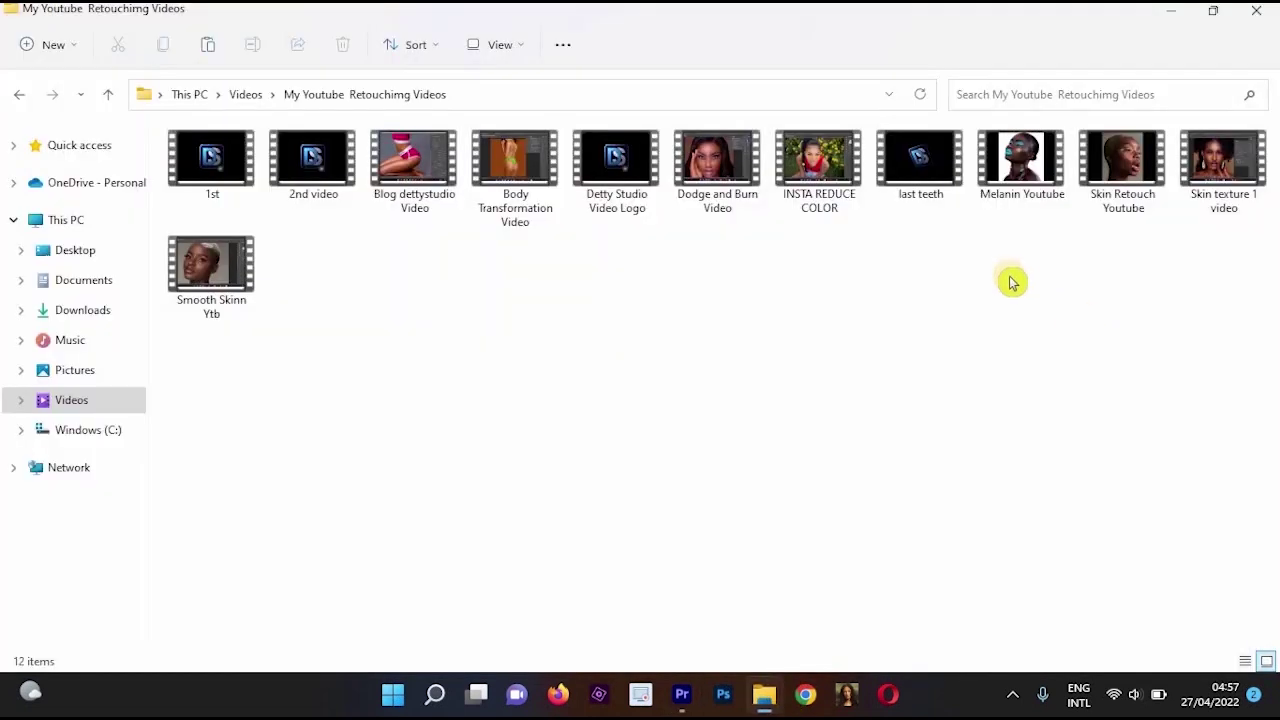
left_click_drag(818, 195, 775, 118)
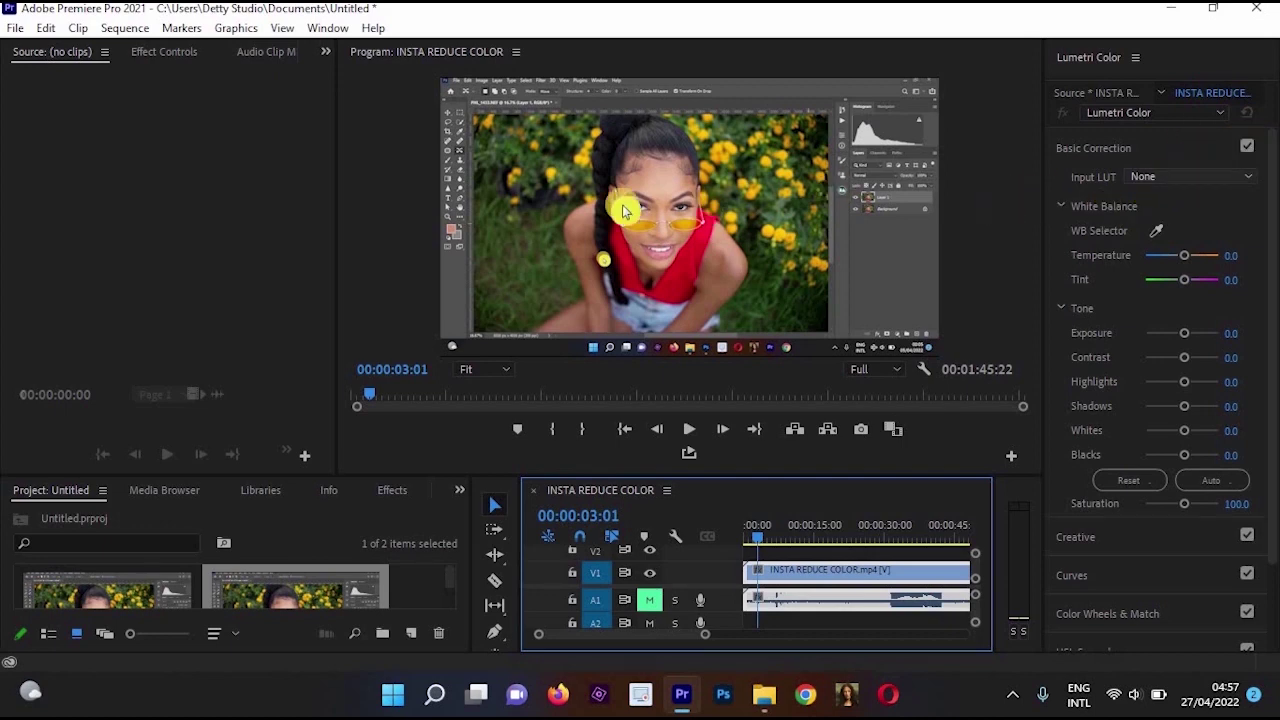
Bring up the Lumetri Color panel for the INSTA REDUCE COLOR clip with its Basic Correction section expanded.
left_click(350, 30)
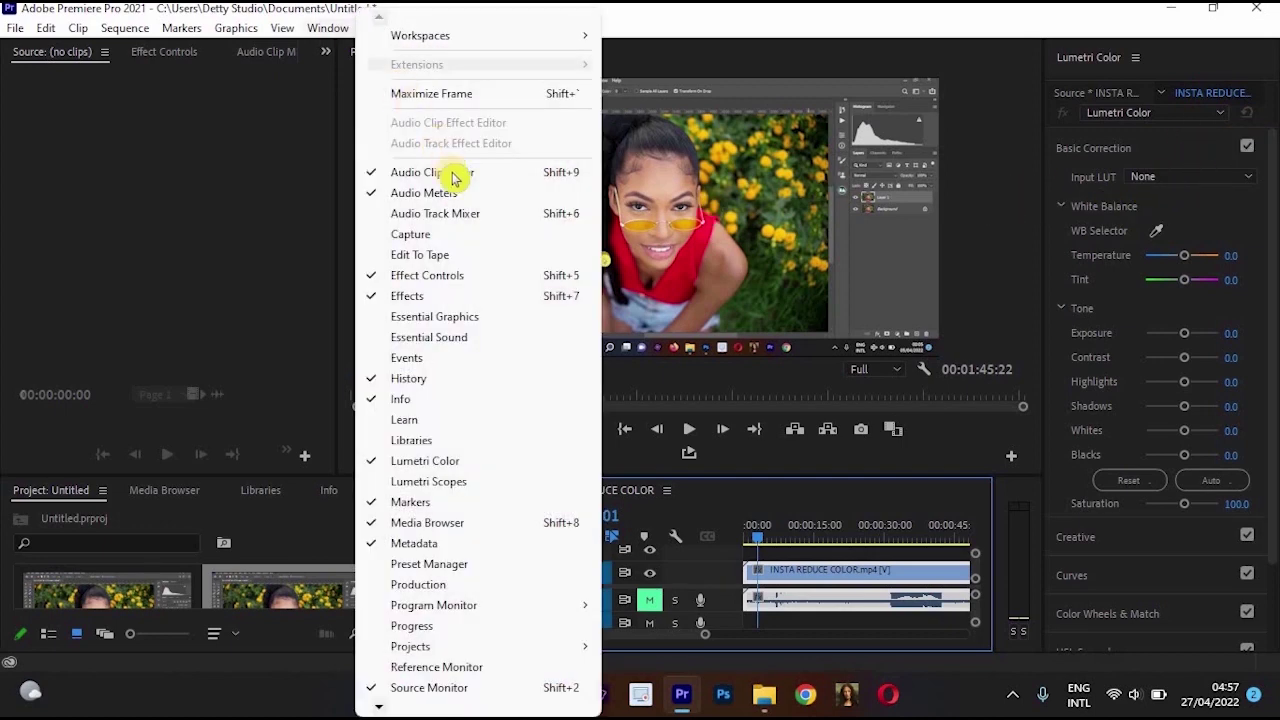
left_click(440, 461)
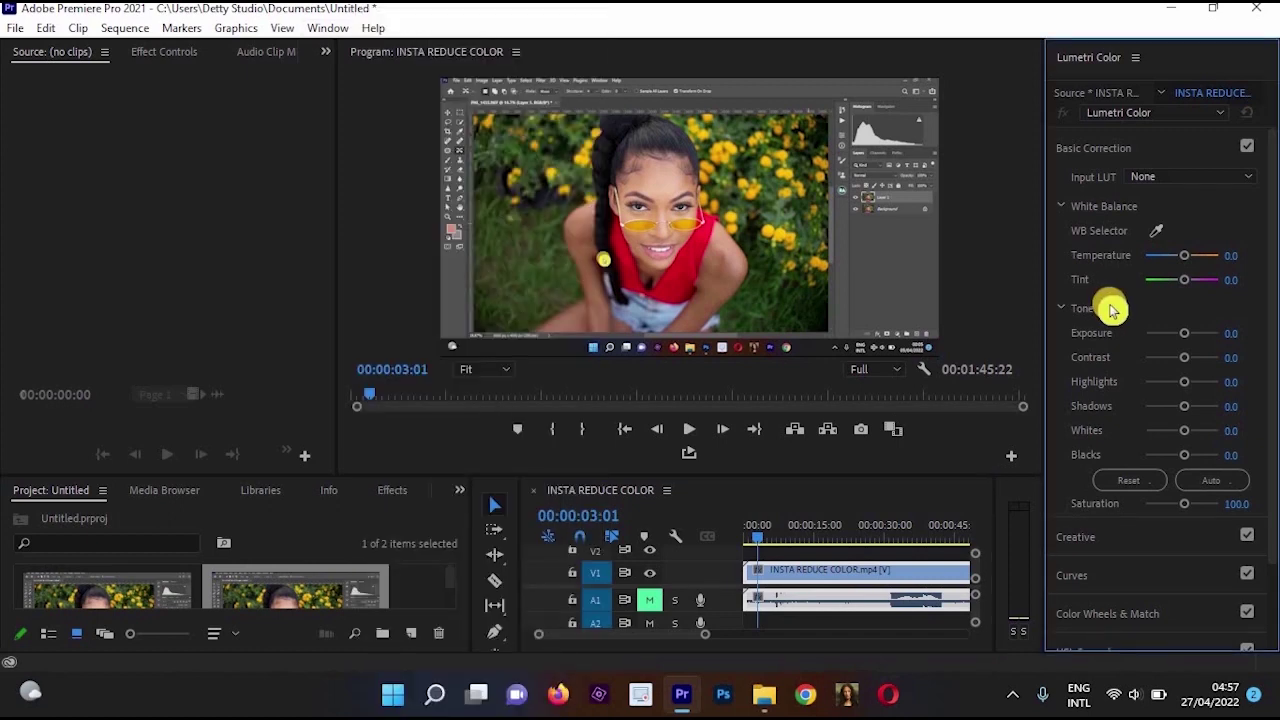
left_click(1158, 148)
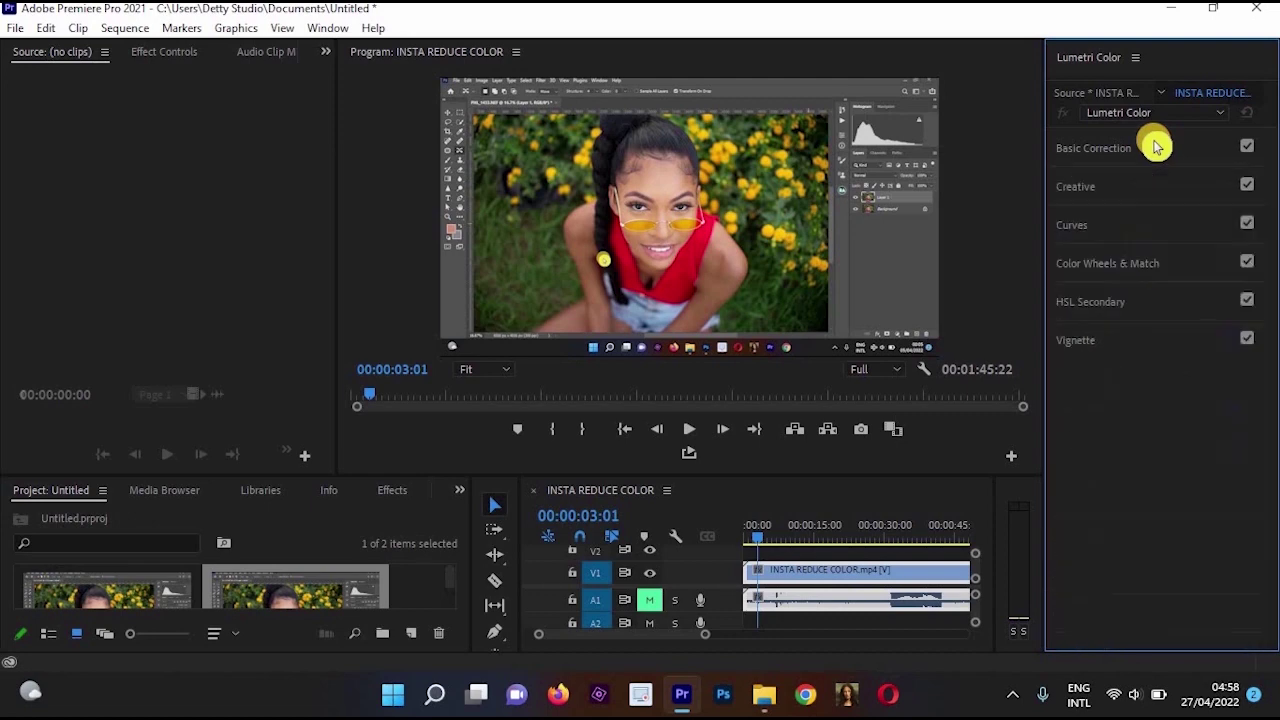
left_click(1155, 147)
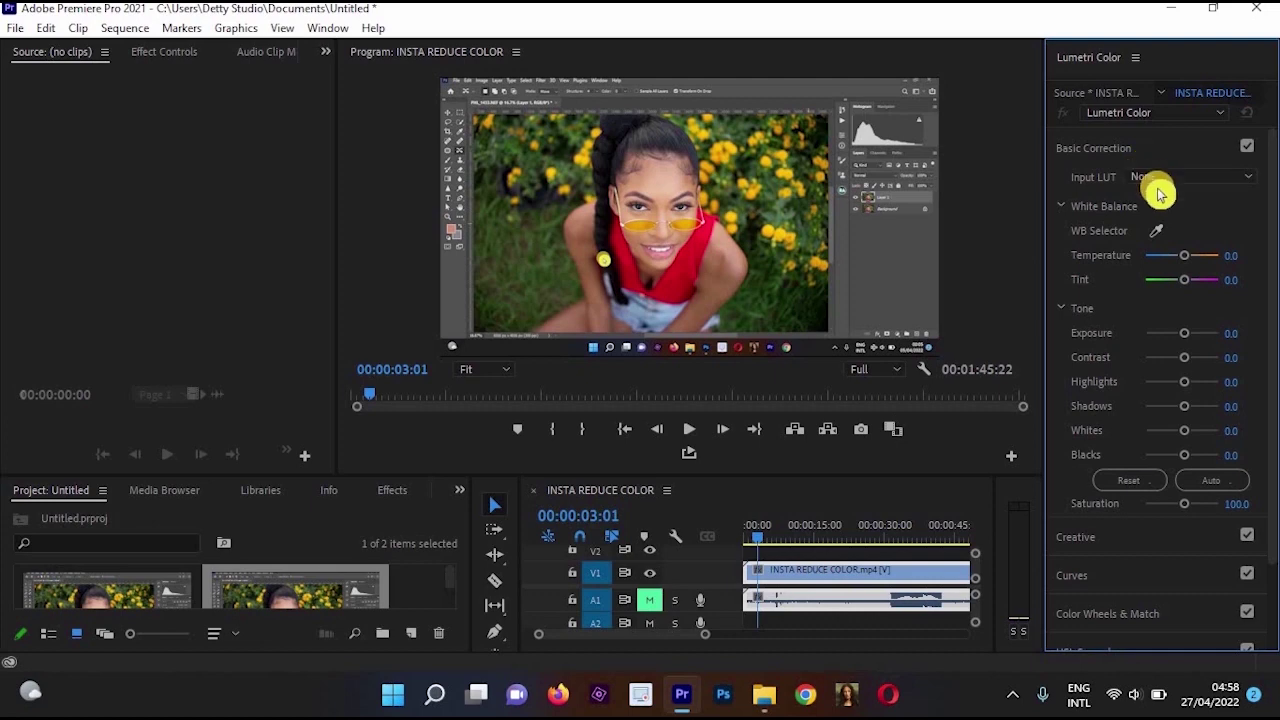
Try Black and White Blue Tint and Black and White Brown Shadows as the clip's Input LUT, and play the sequence.
left_click(1160, 182)
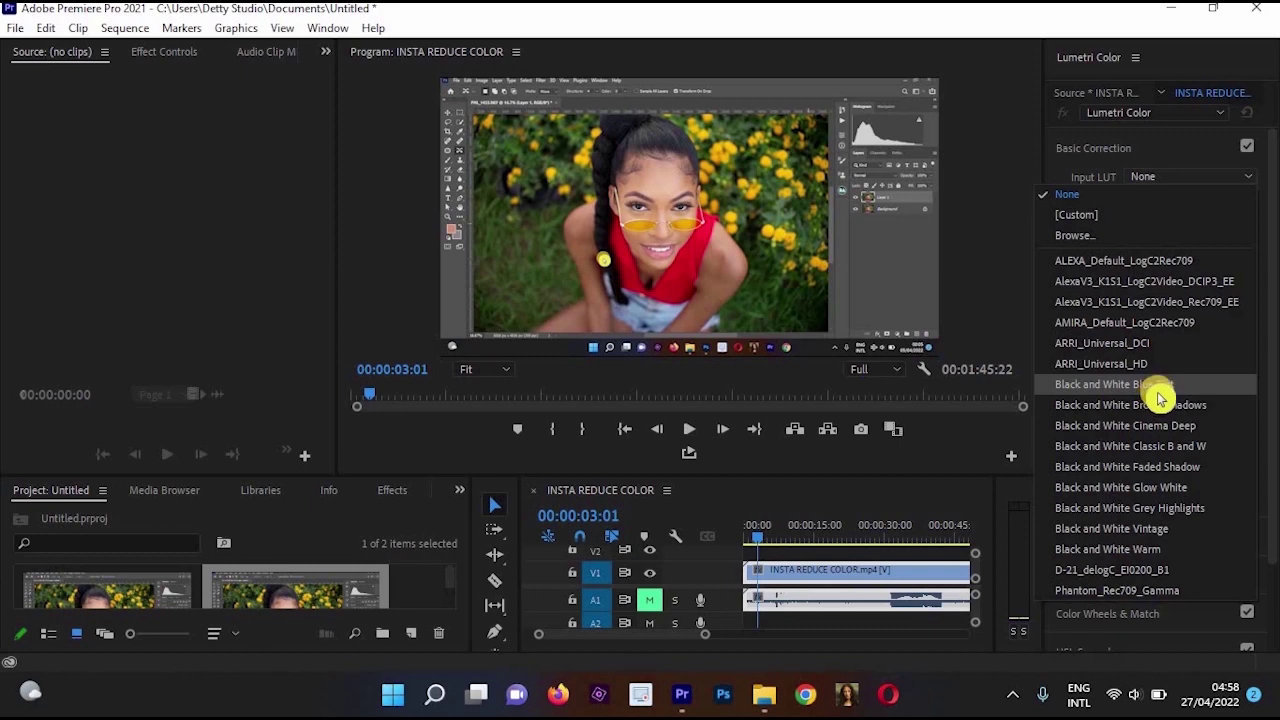
key("Escape")
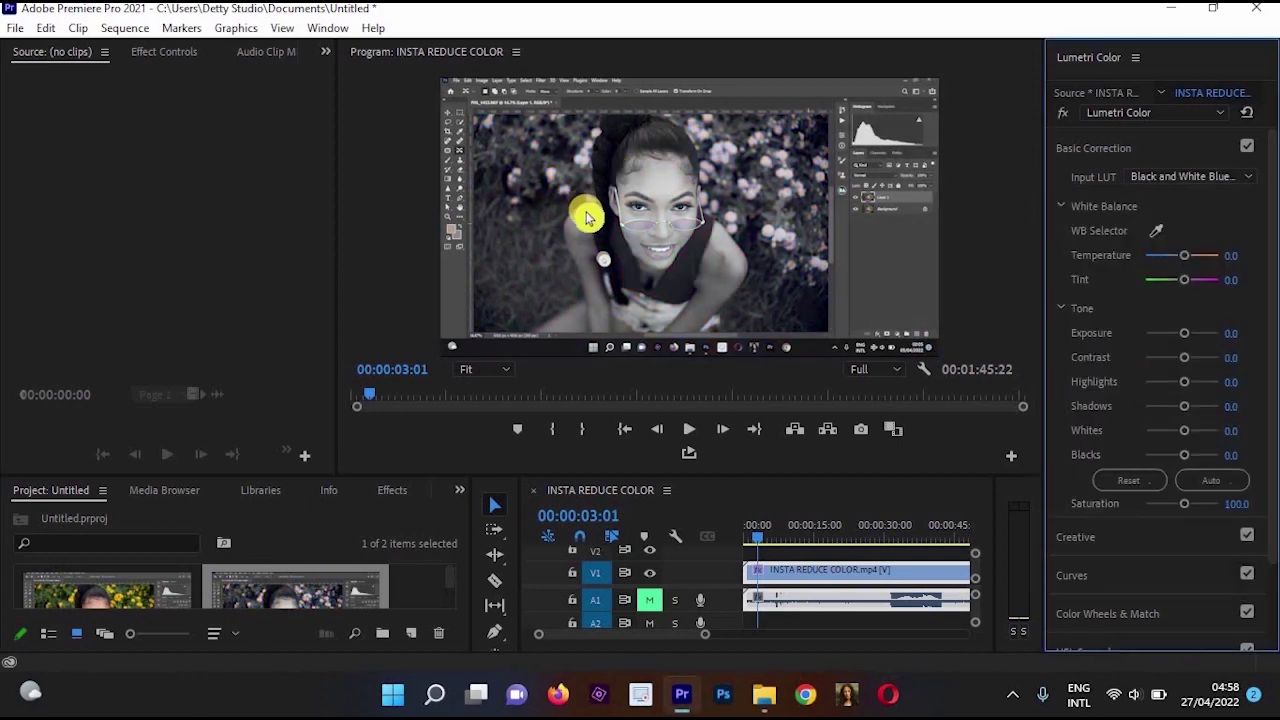
left_click(1160, 180)
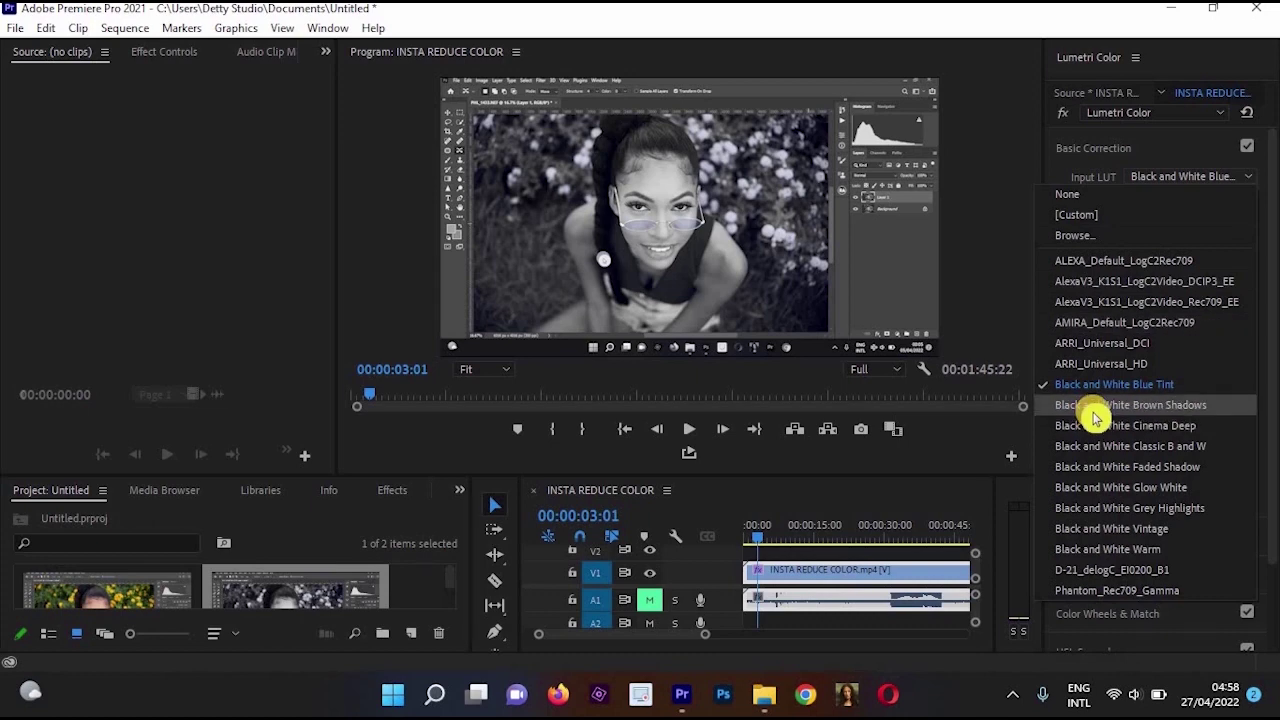
key("Escape")
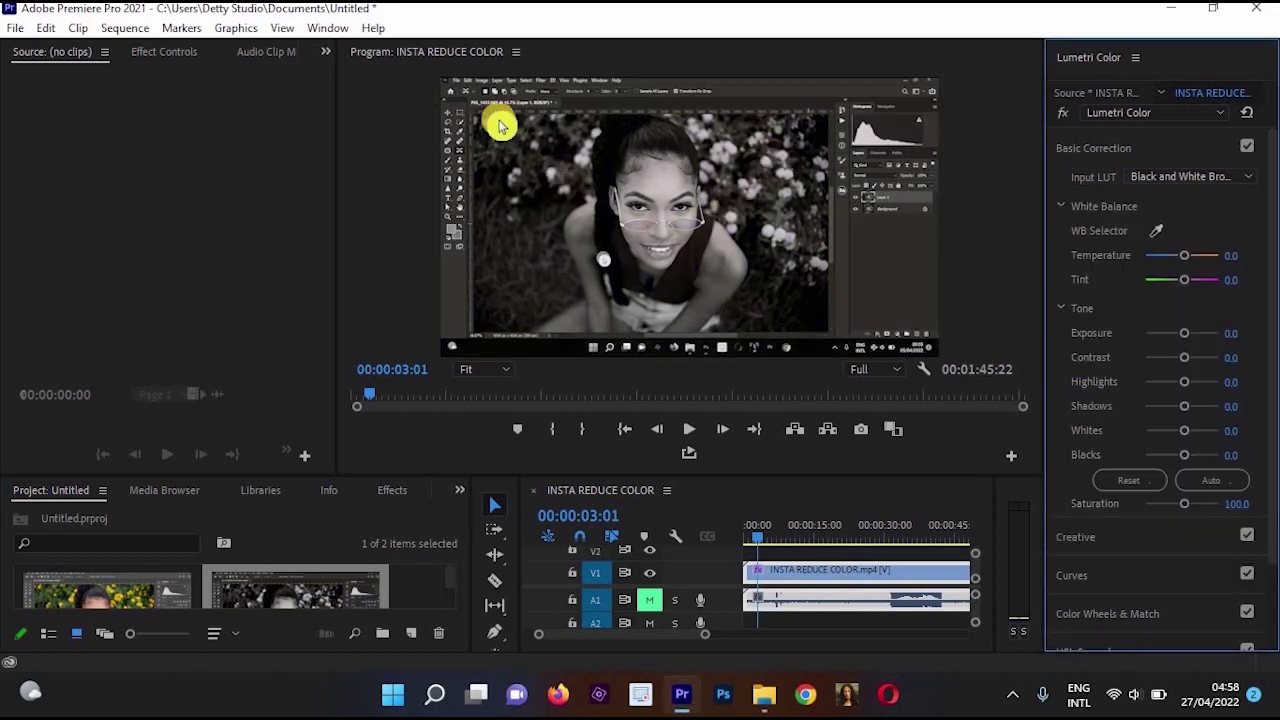
key("space")
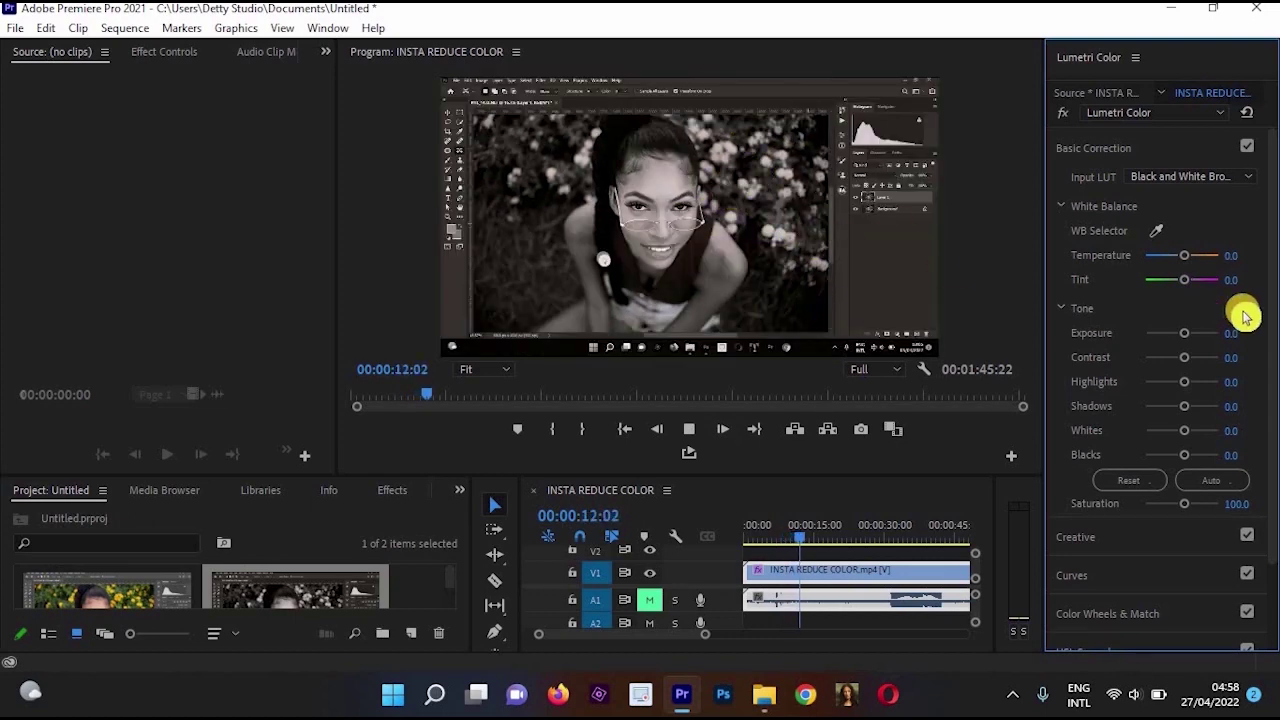
Set the clip's Input LUT to Black and White Grey Highlights in Basic Correction.
left_click(1190, 176)
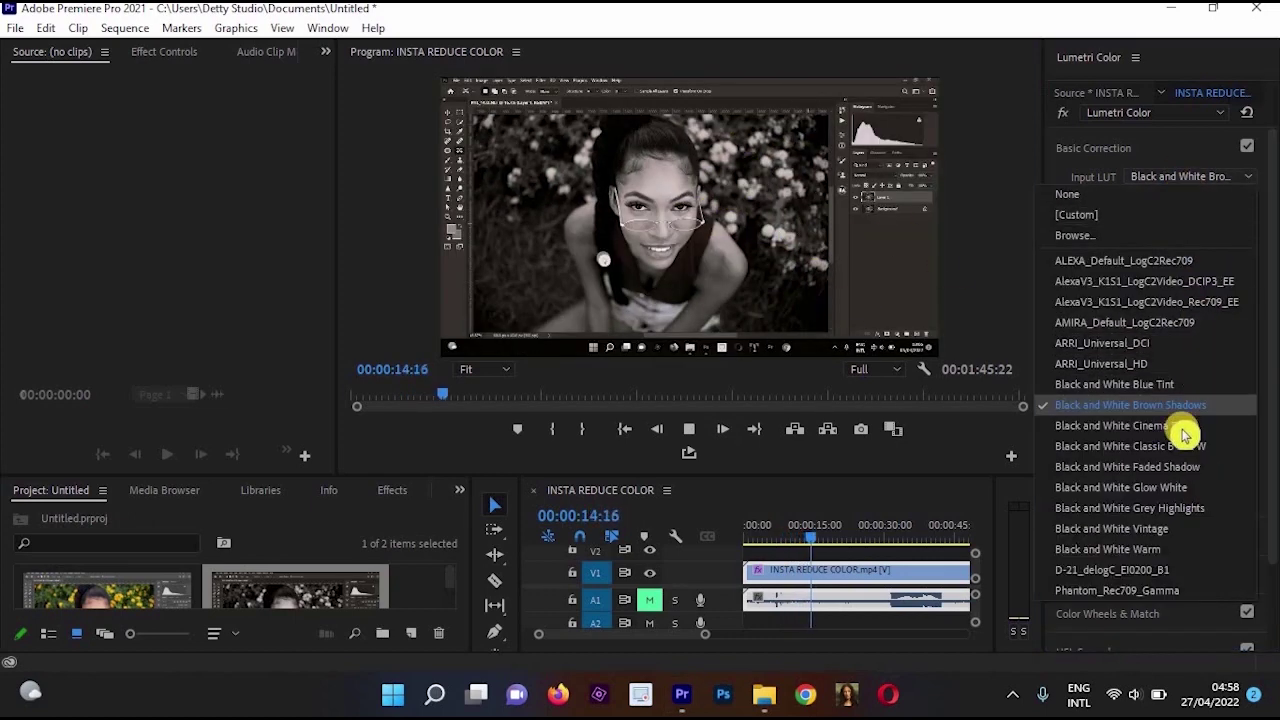
left_click(1163, 510)
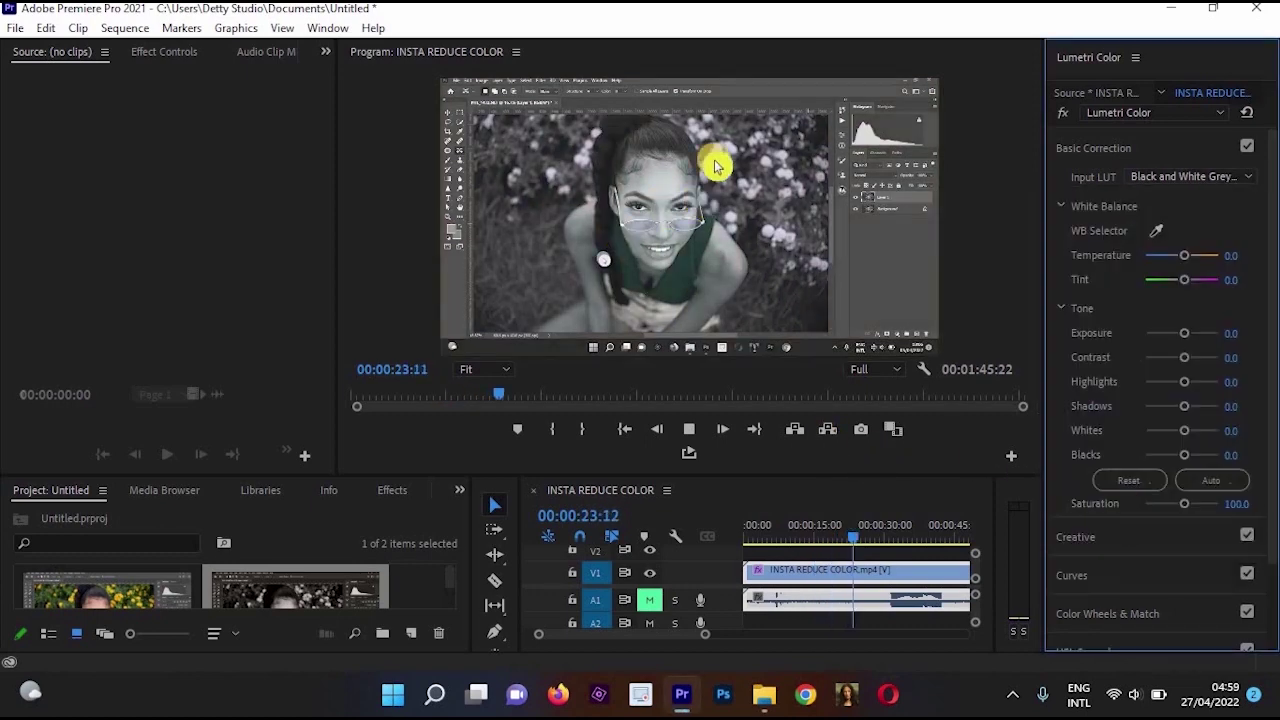